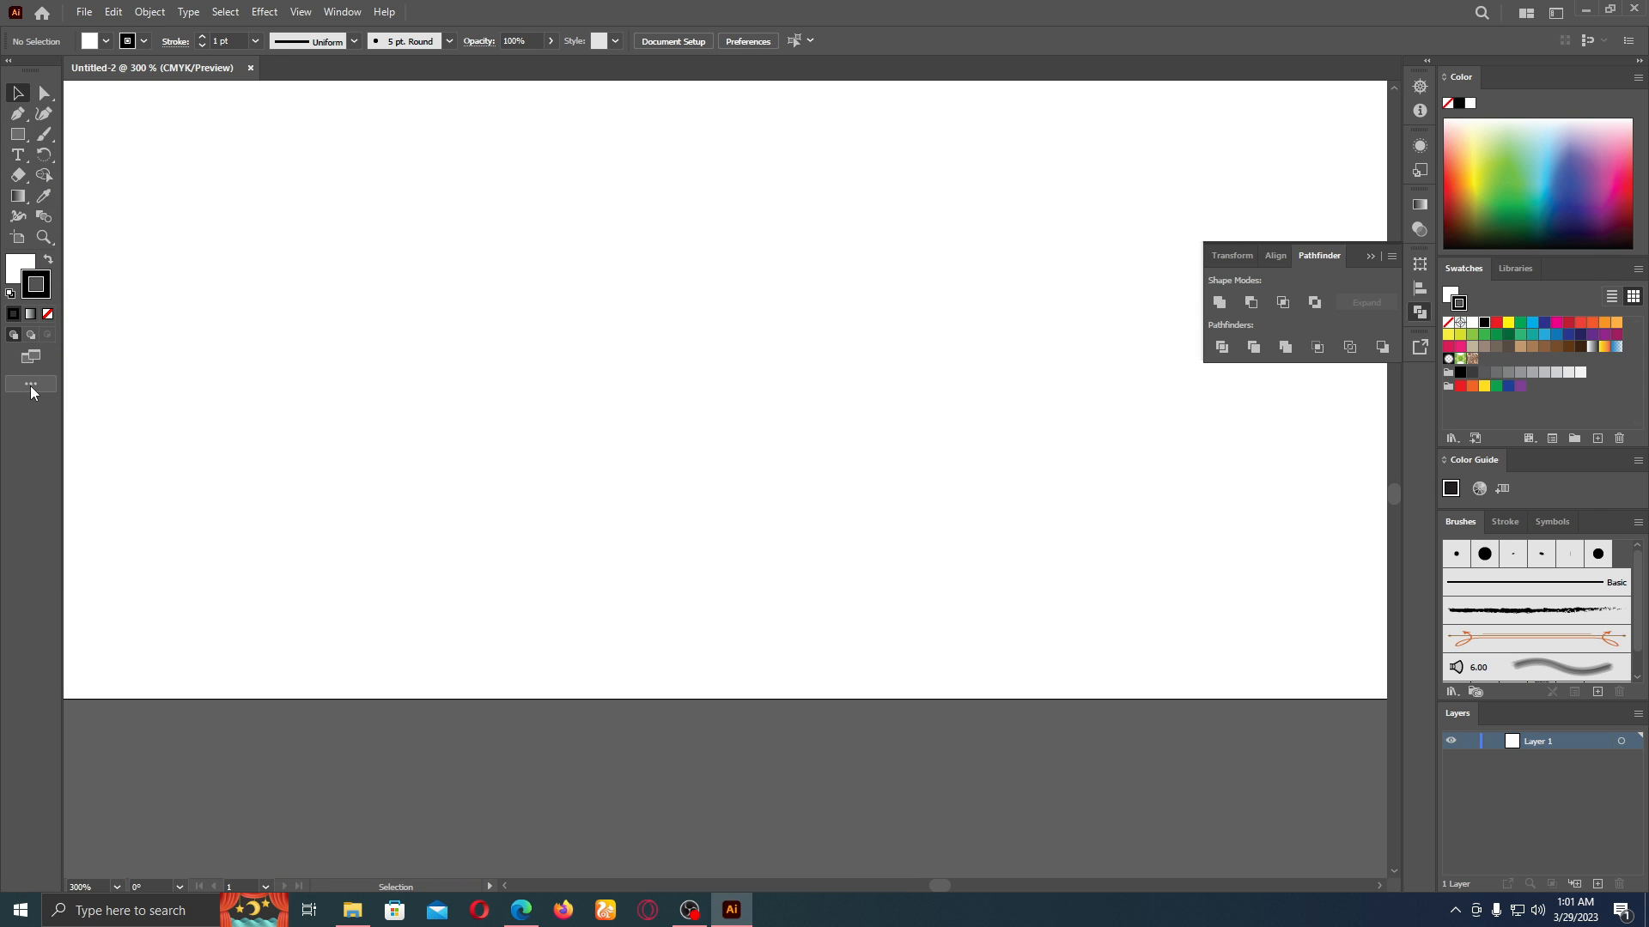
- Switch the toolbar to the Advanced set of tools
{"action": "left_click", "coordinate": [32, 385]}
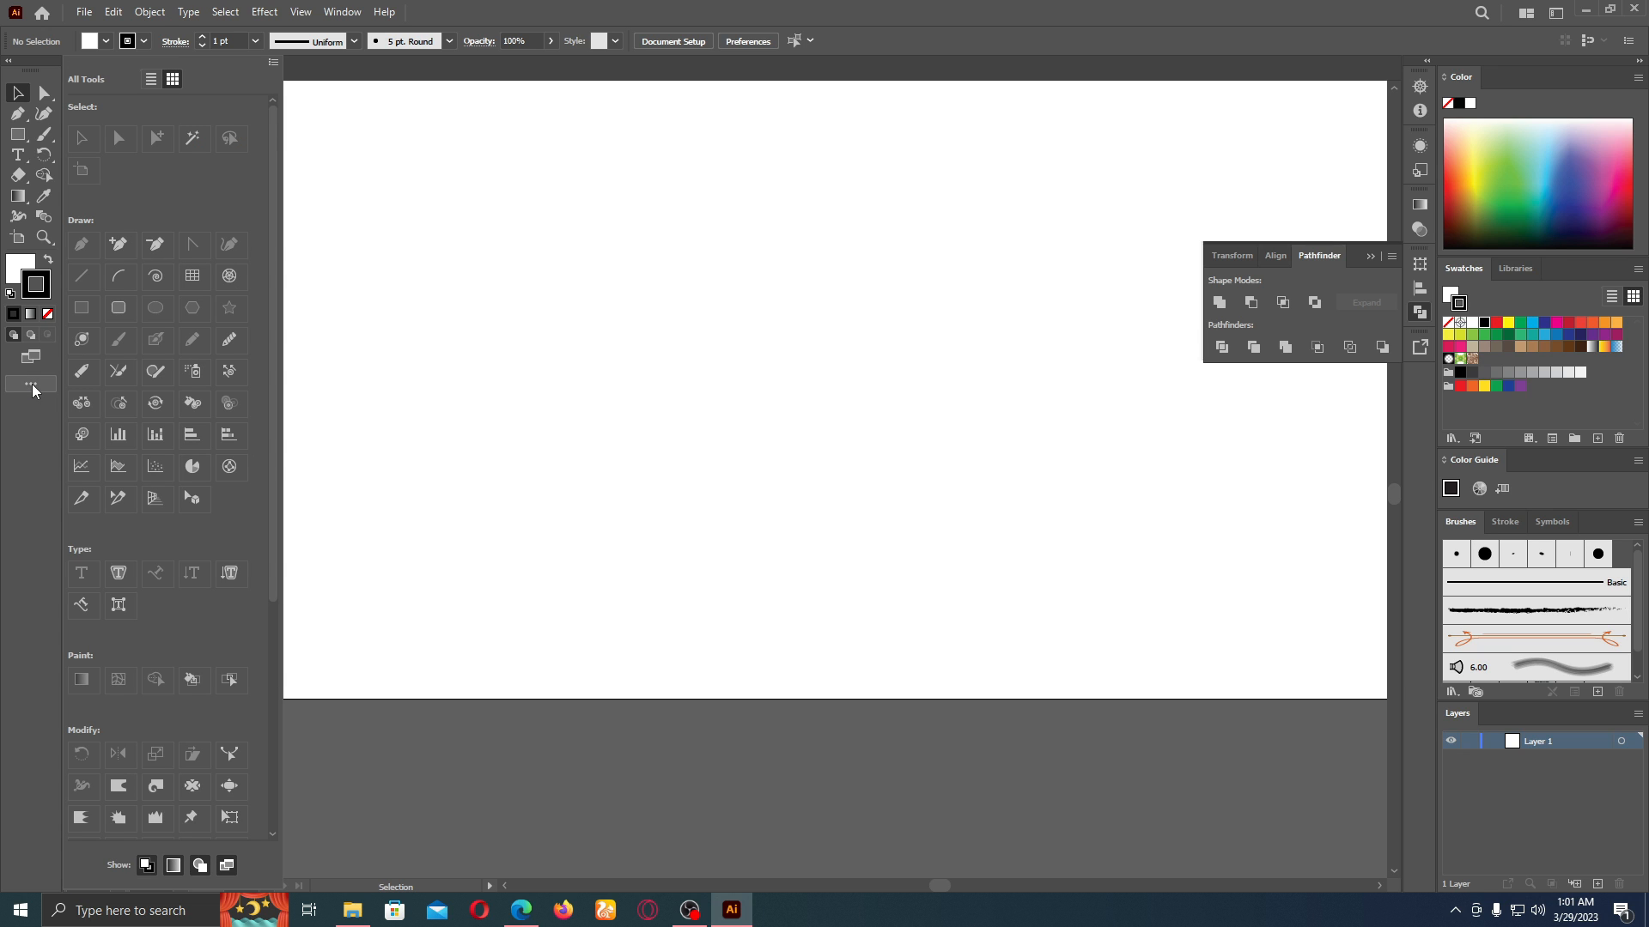
{"action": "left_click", "coordinate": [274, 62]}
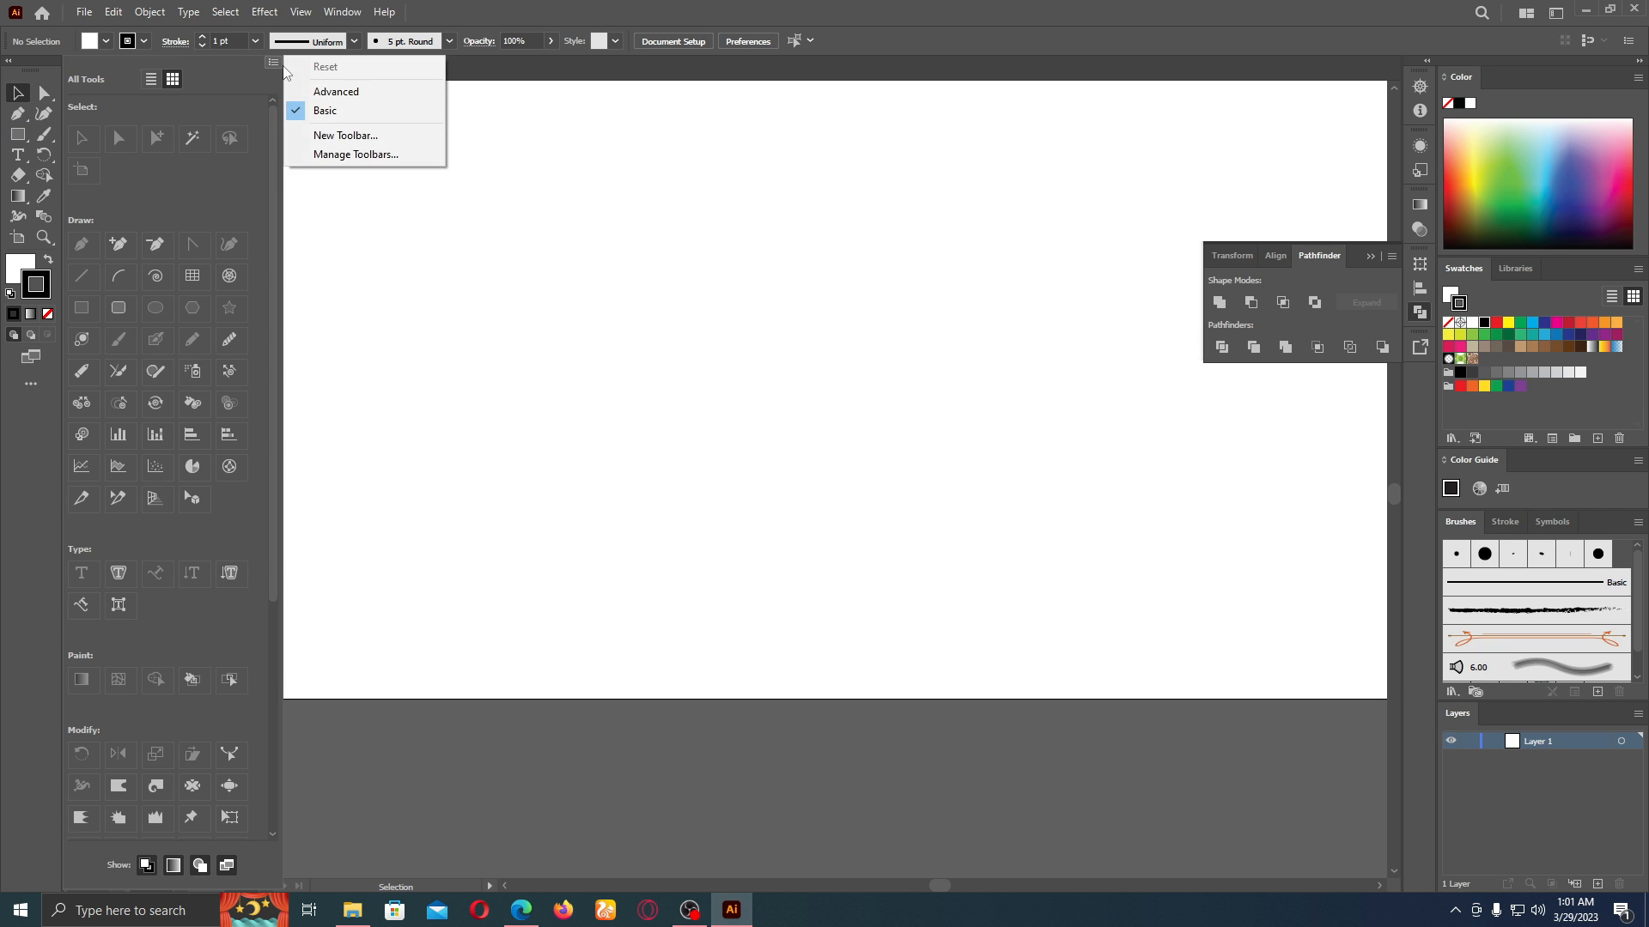
{"action": "left_click", "coordinate": [356, 95]}
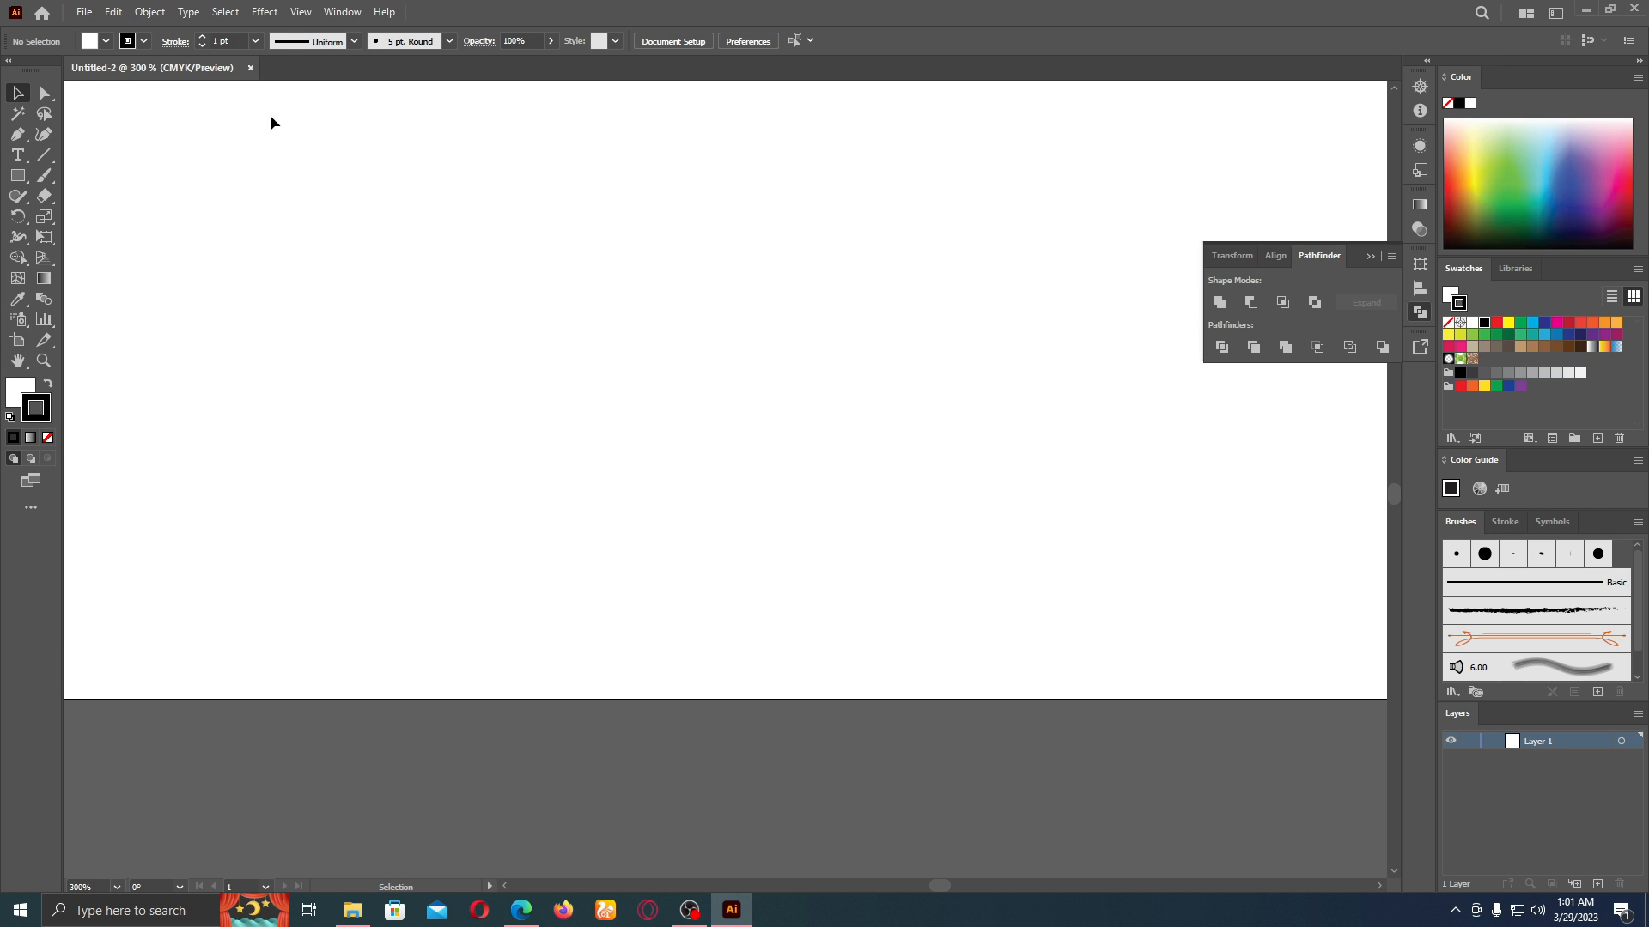
- Change the toolbar to Basic and set it back to Advanced
{"action": "left_click", "coordinate": [340, 13]}
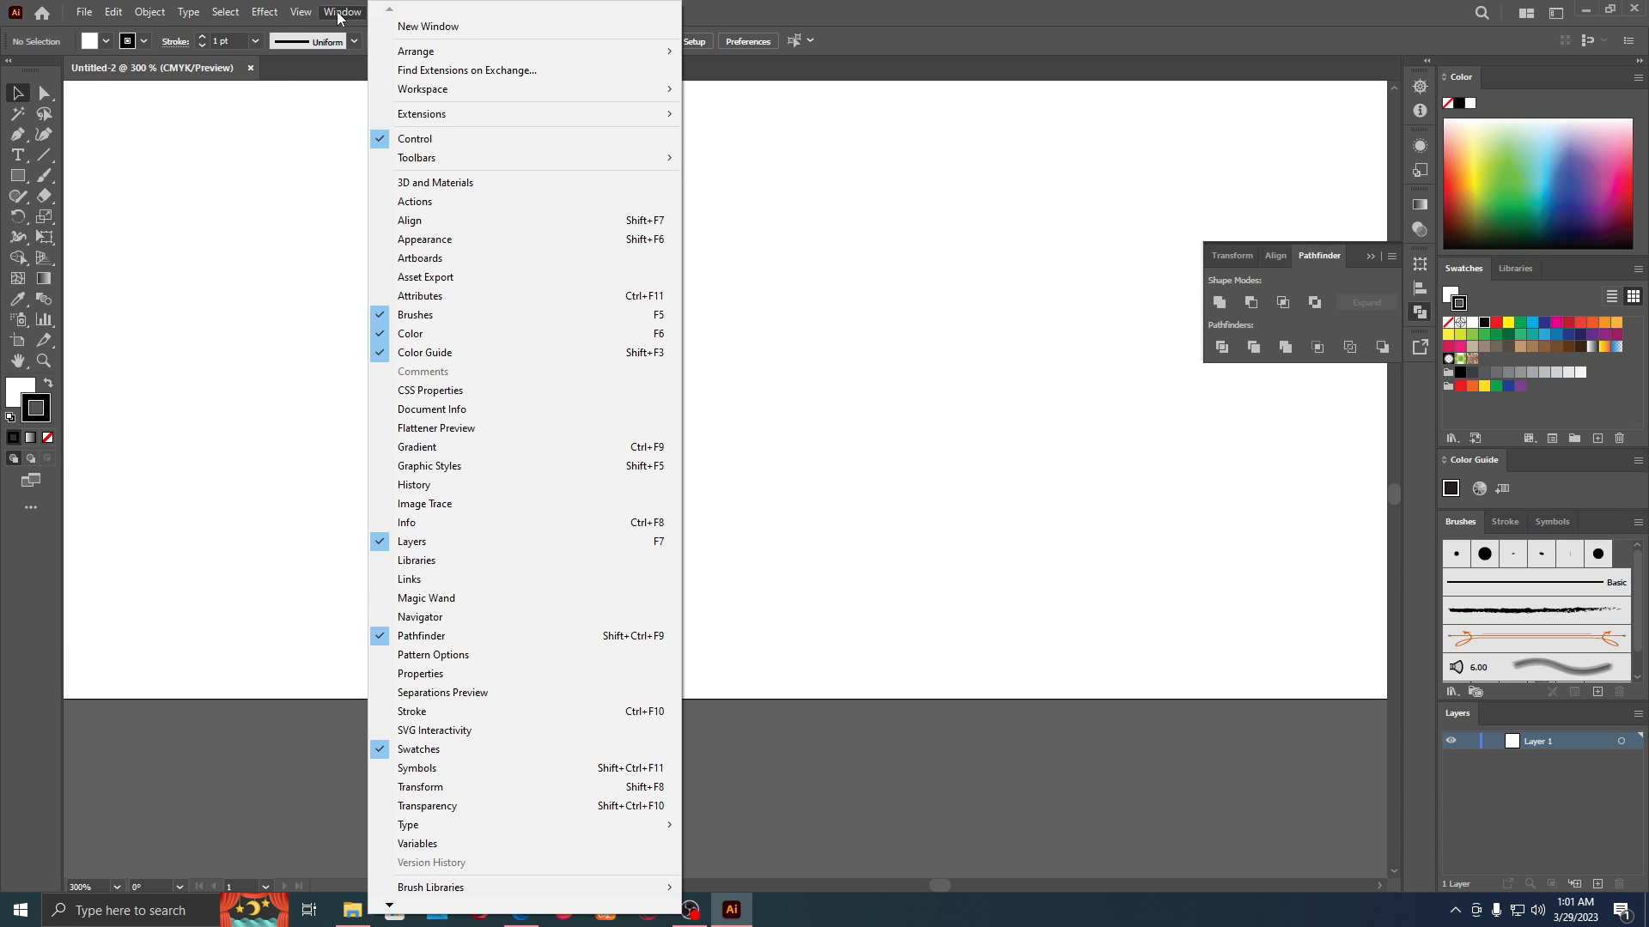
{"action": "mouse_move", "coordinate": [466, 159]}
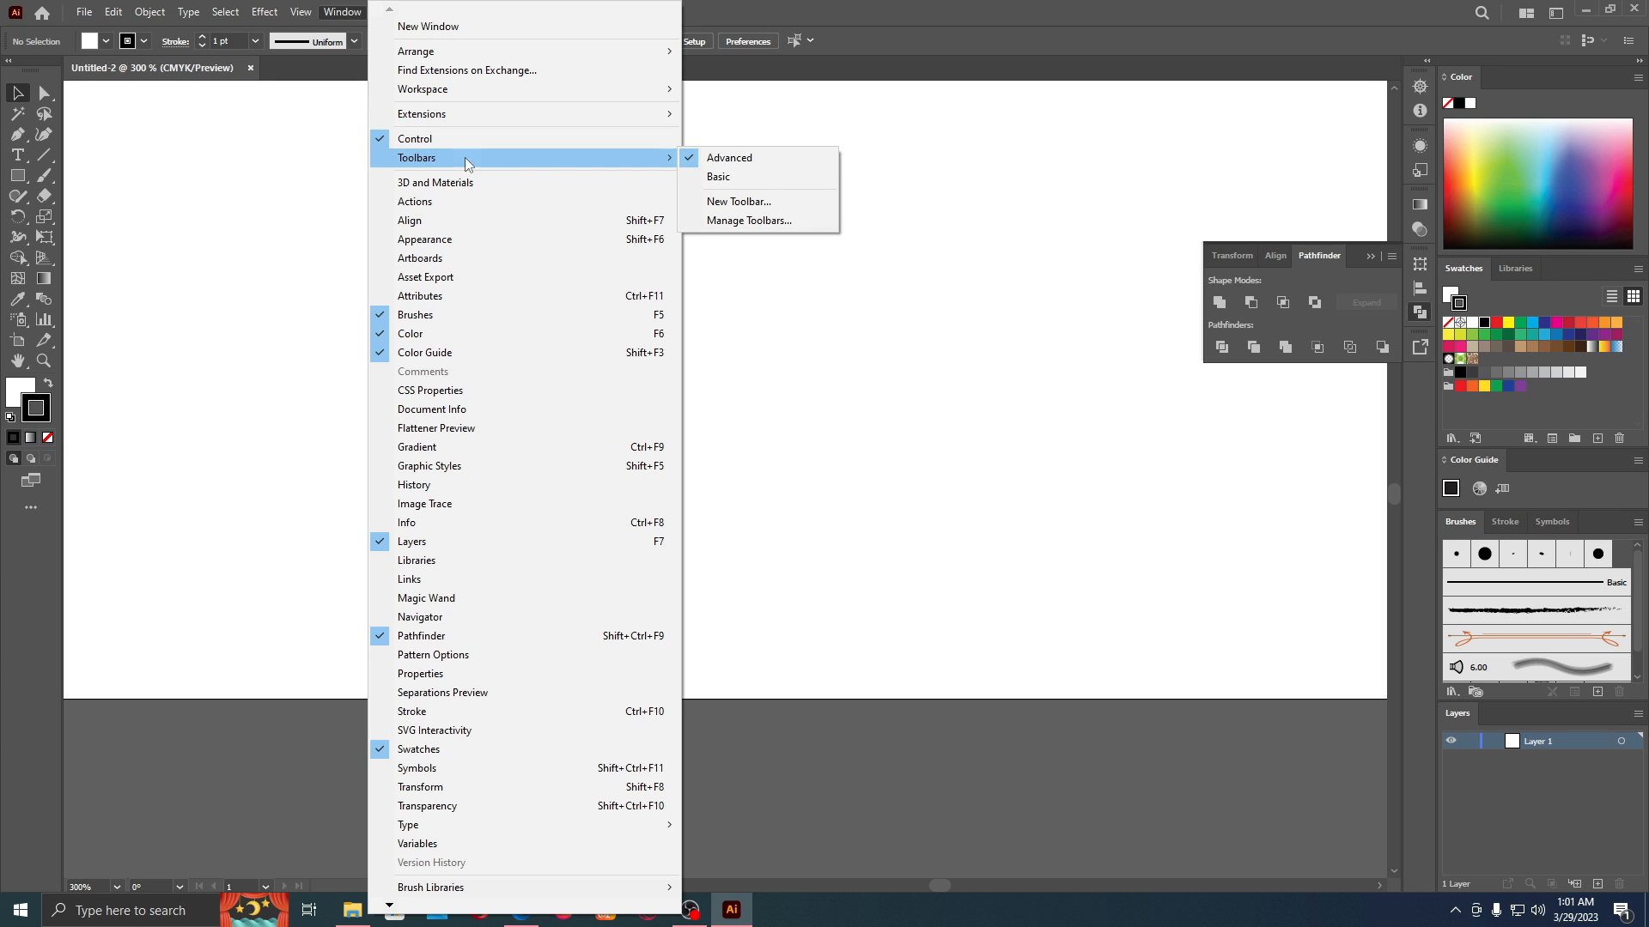
{"action": "left_click", "coordinate": [752, 178]}
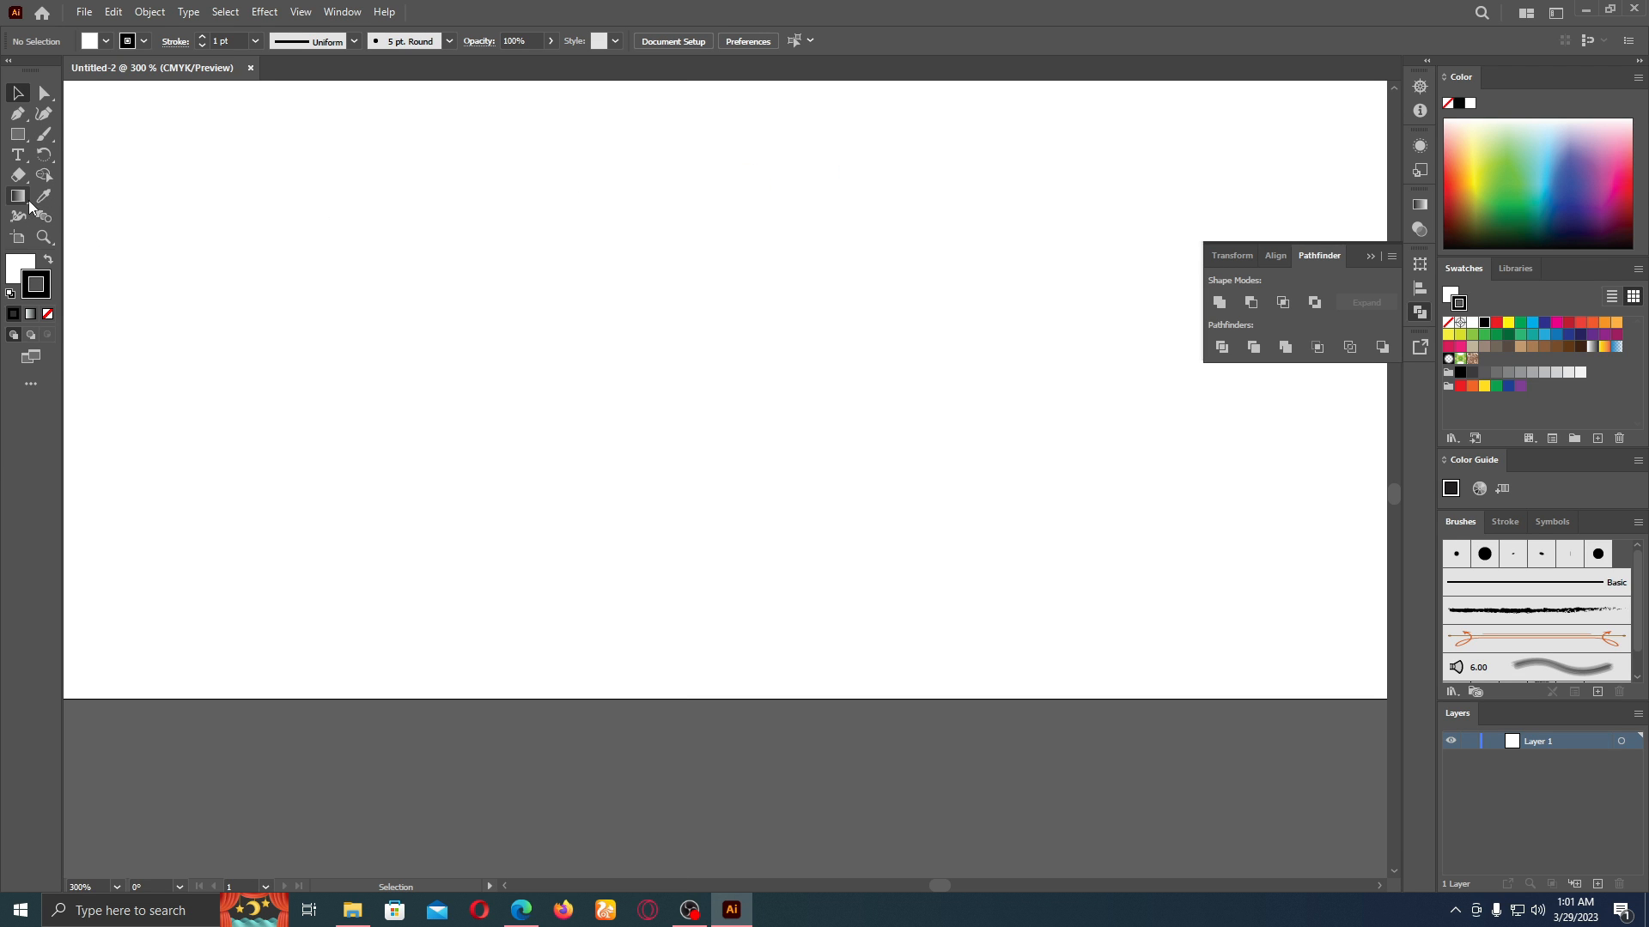
{"action": "left_click", "coordinate": [342, 12]}
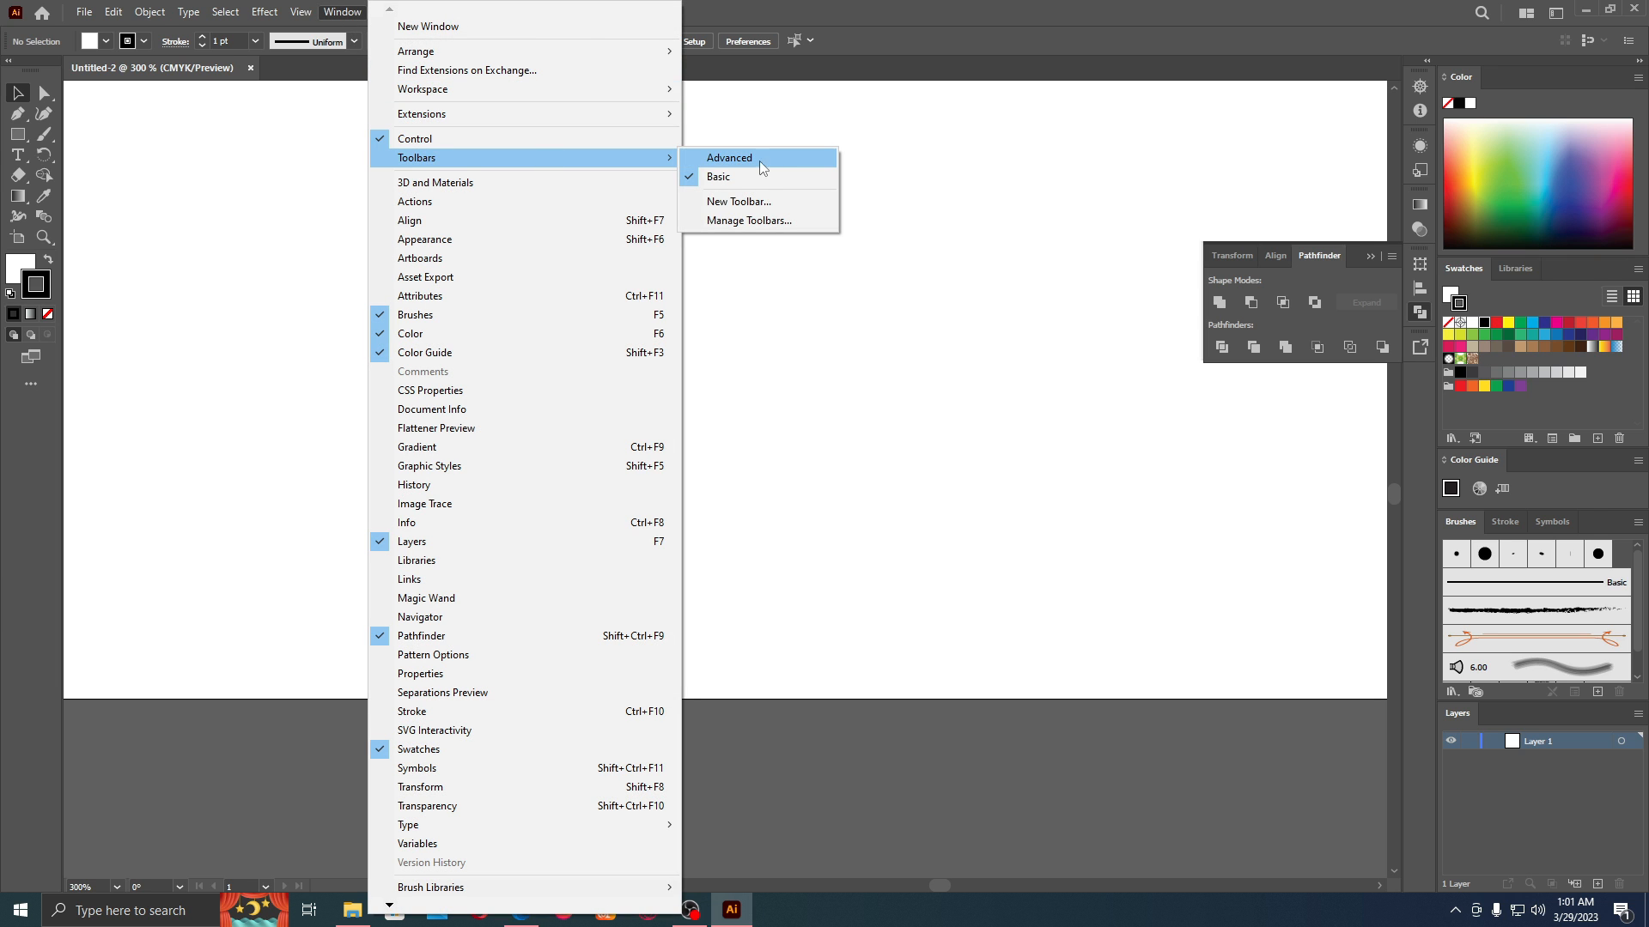
{"action": "left_click", "coordinate": [759, 160]}
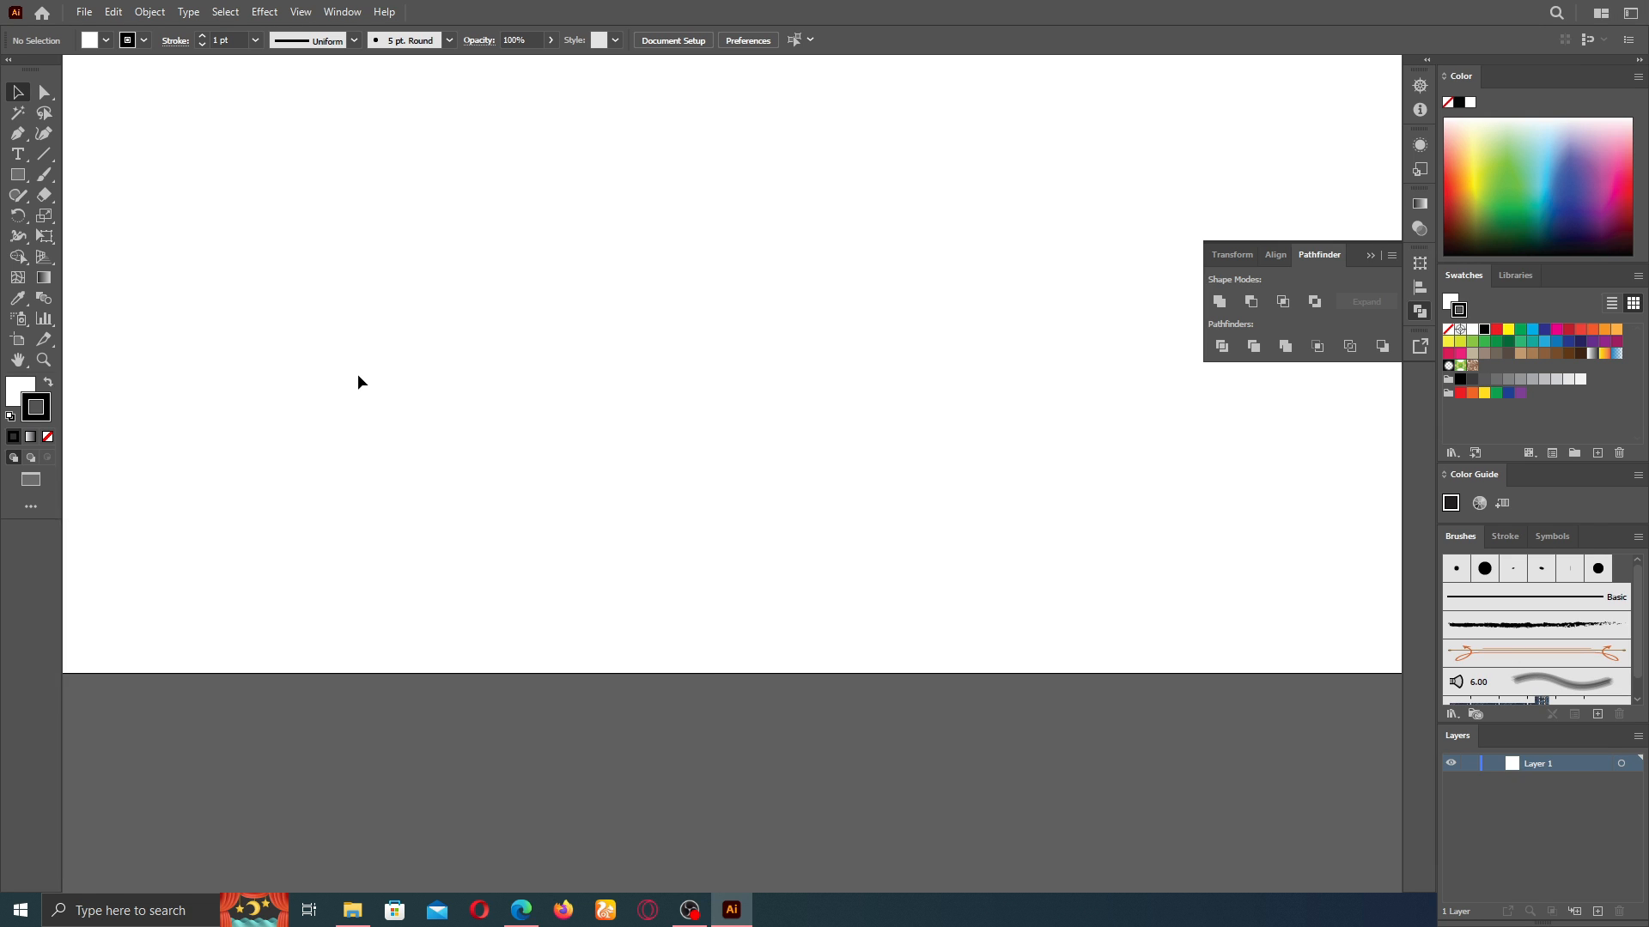
- Try Full Screen Mode and return to Normal Screen Mode, and hide and restore all panels
{"action": "key", "text": "f"}
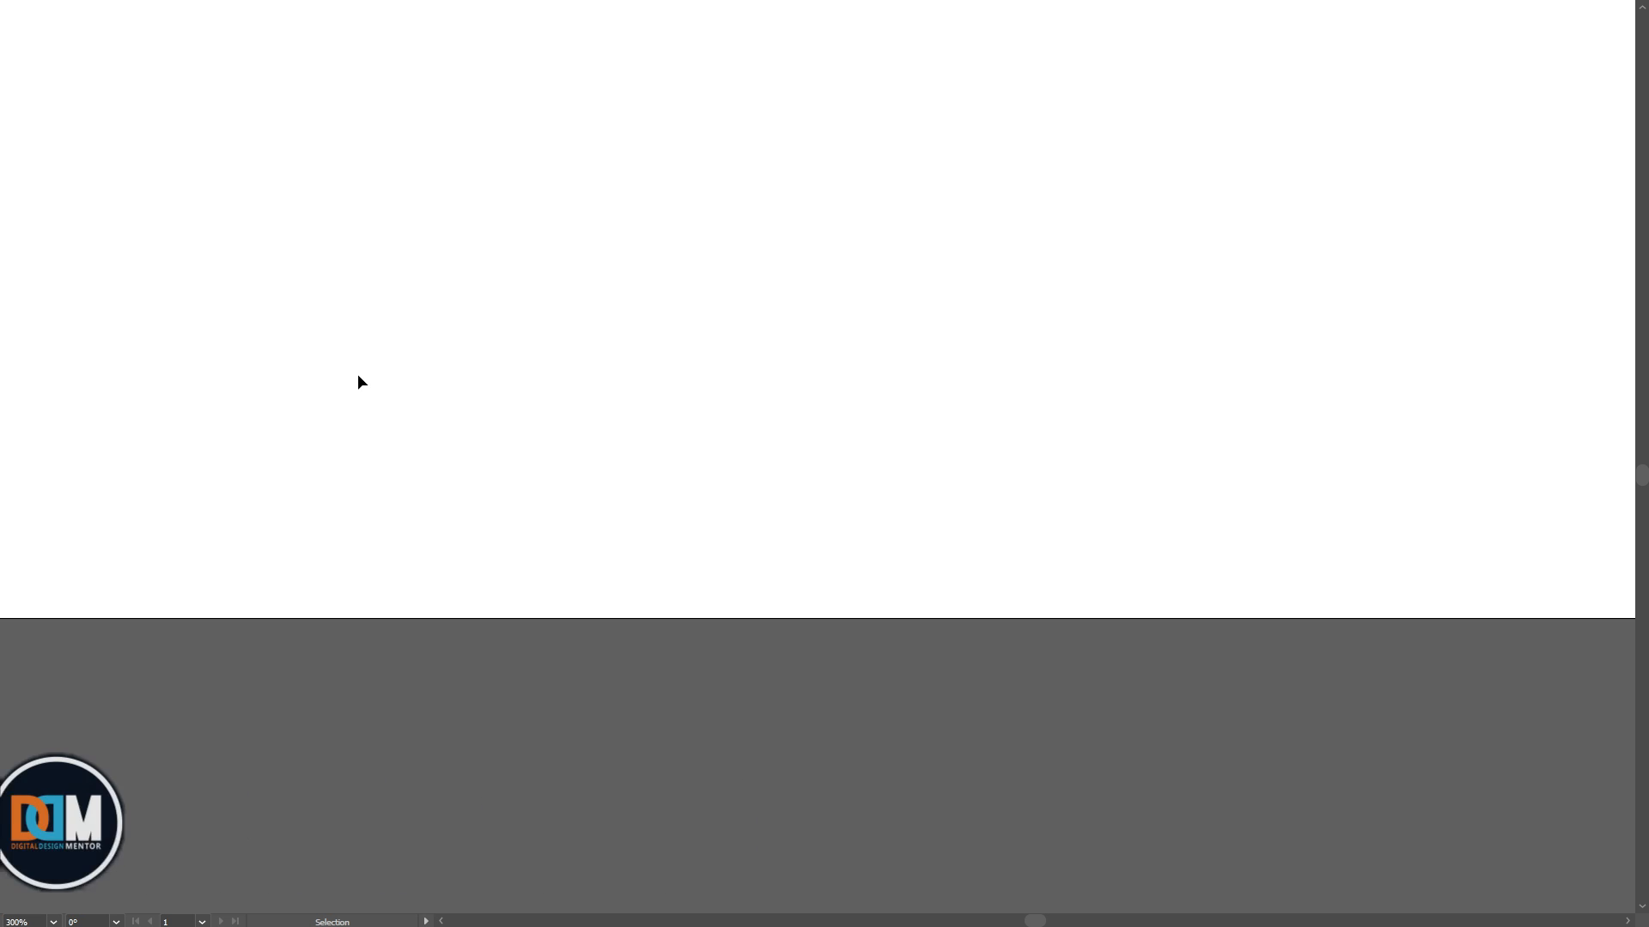
{"action": "key", "text": "f"}
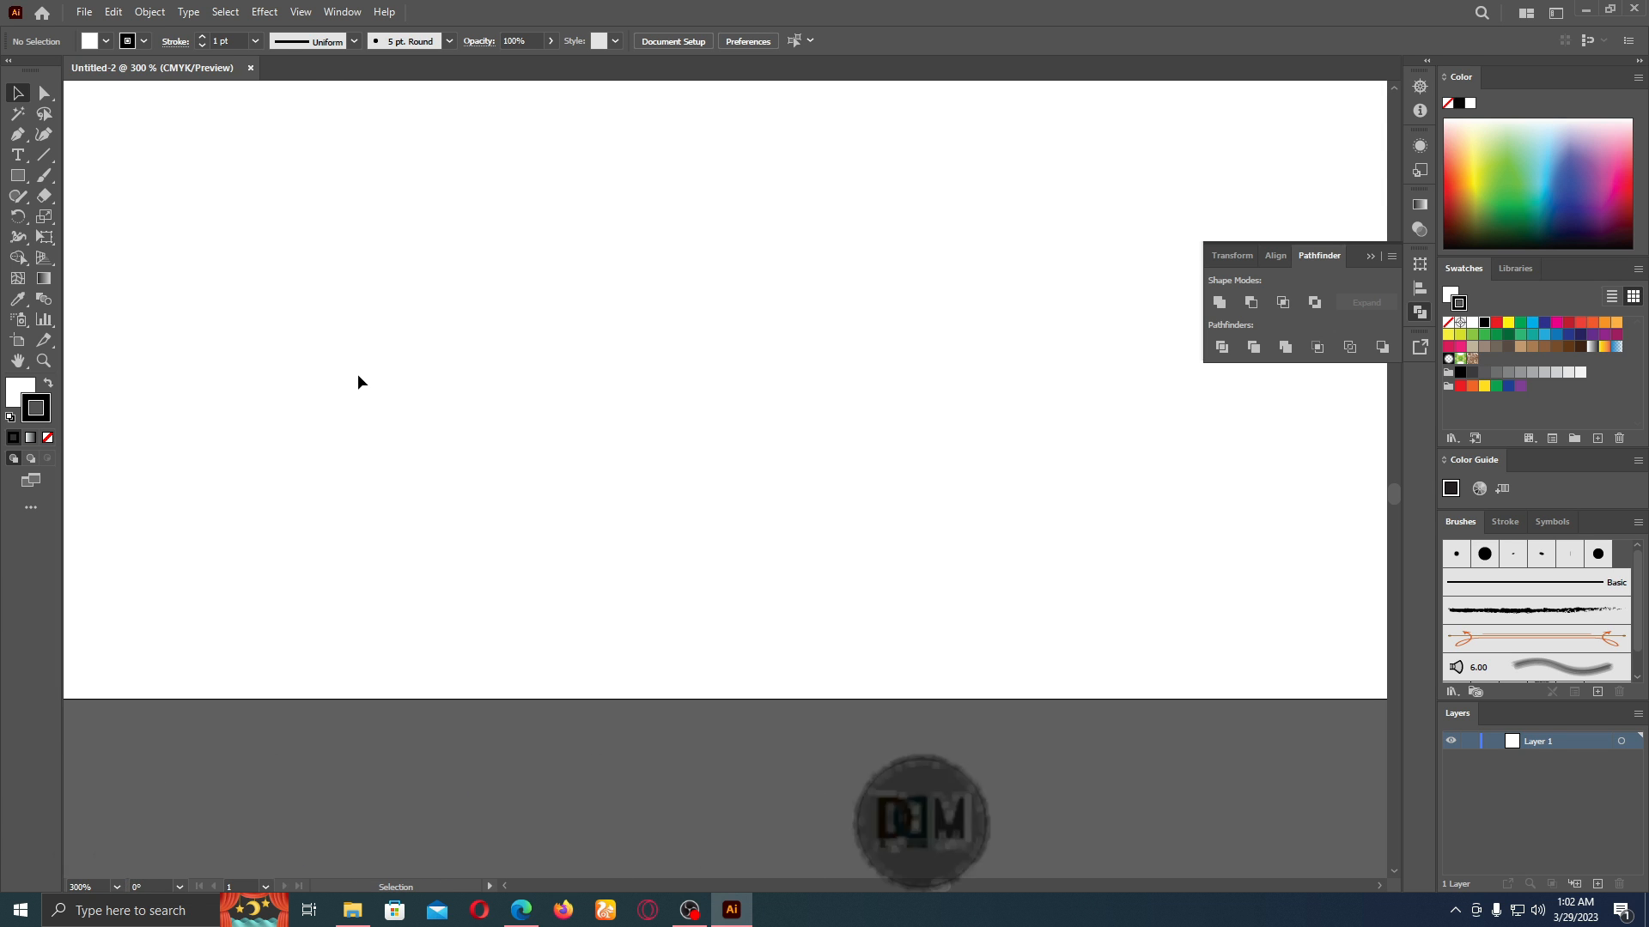
{"action": "left_click", "coordinate": [32, 480]}
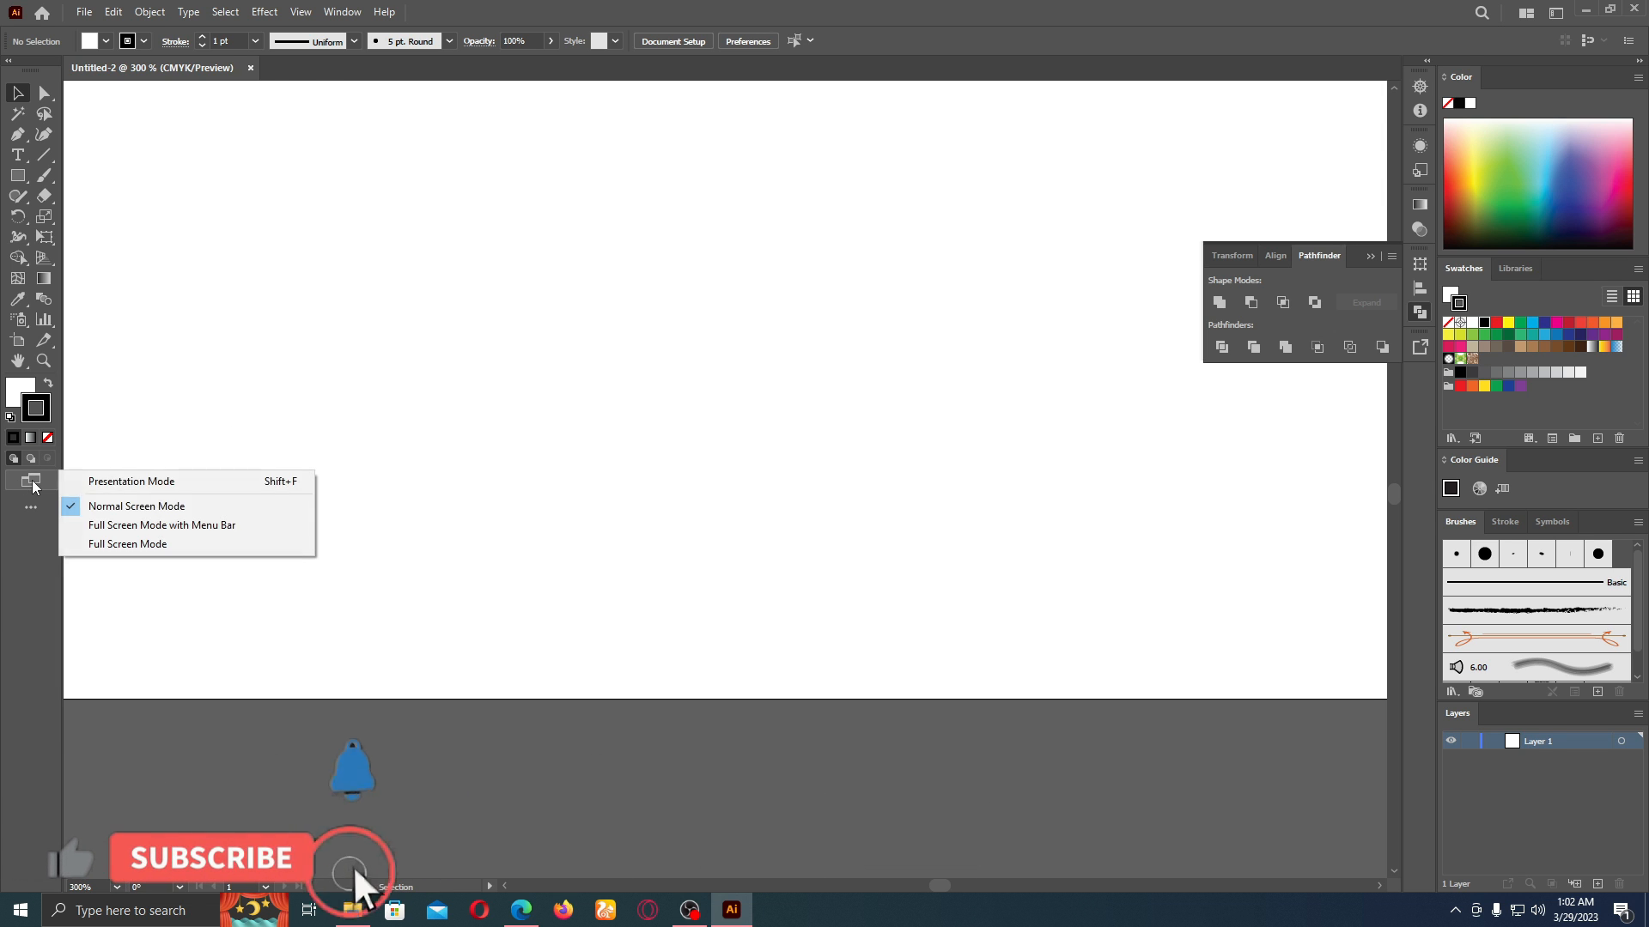
{"action": "left_click", "coordinate": [154, 546]}
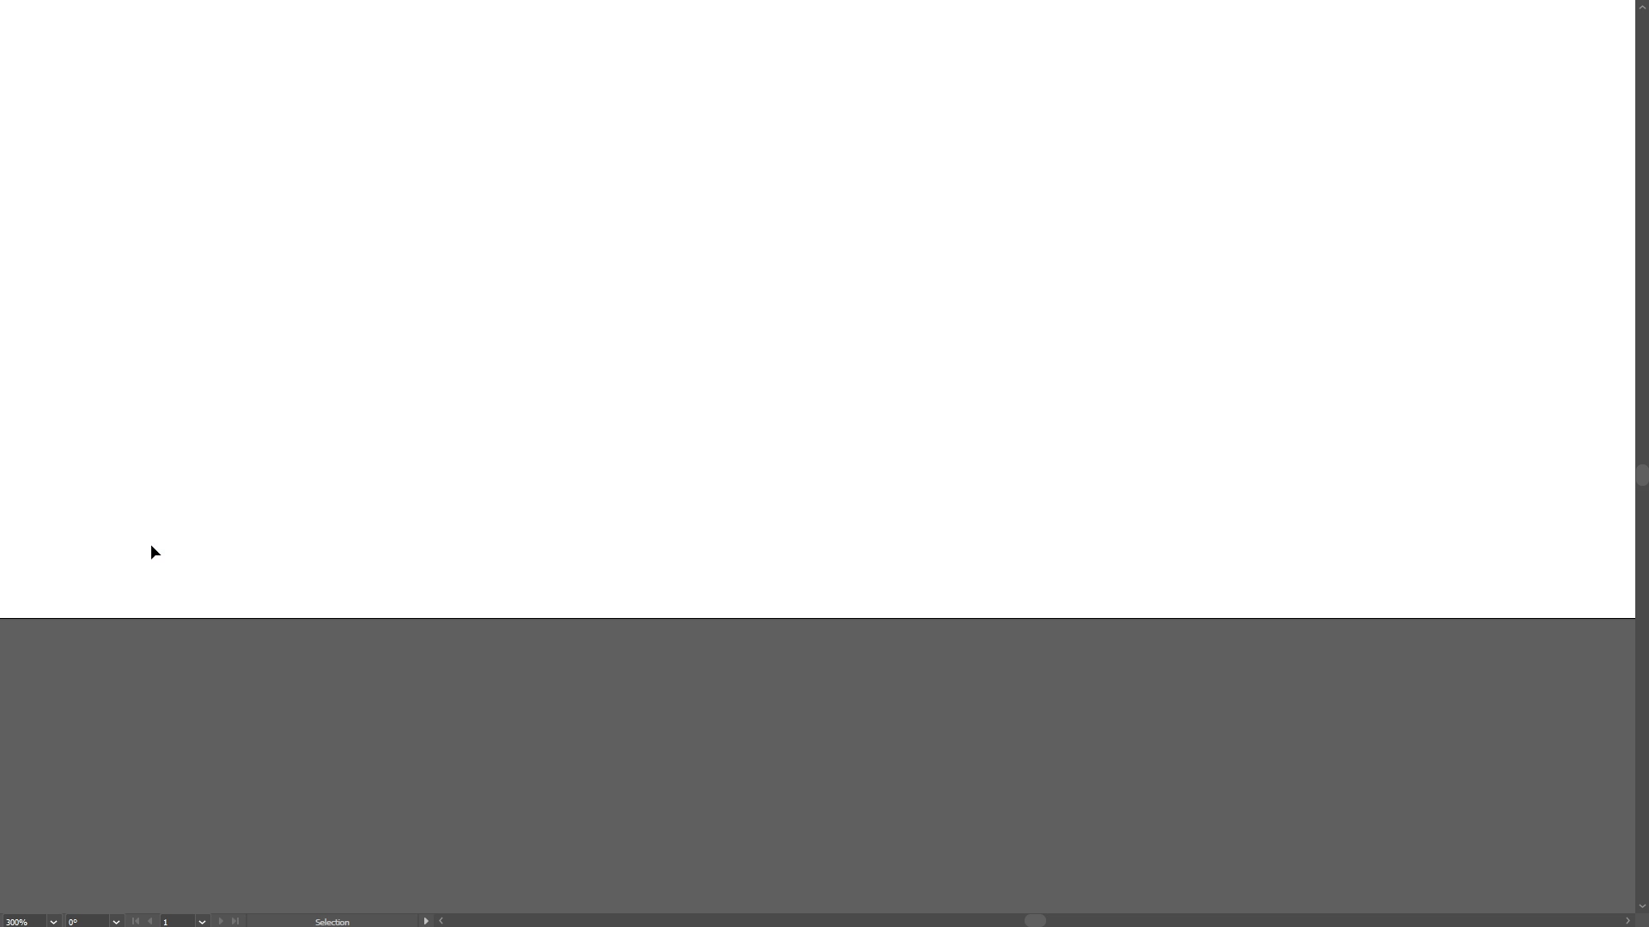
{"action": "key", "text": "Escape"}
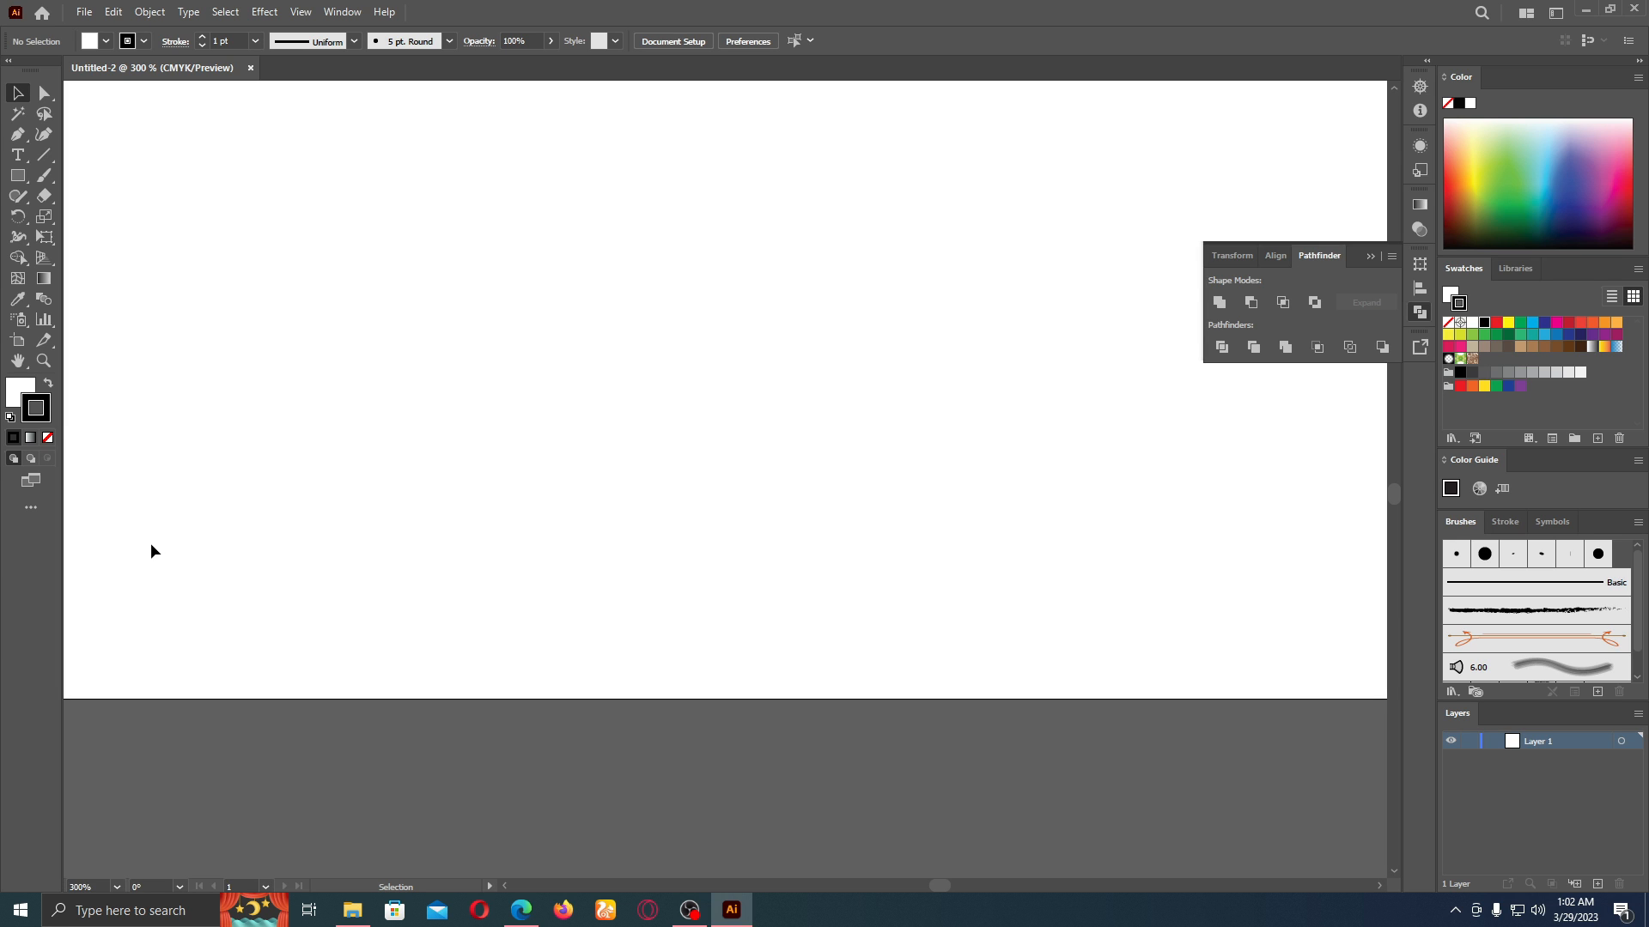
{"action": "key", "text": "Tab"}
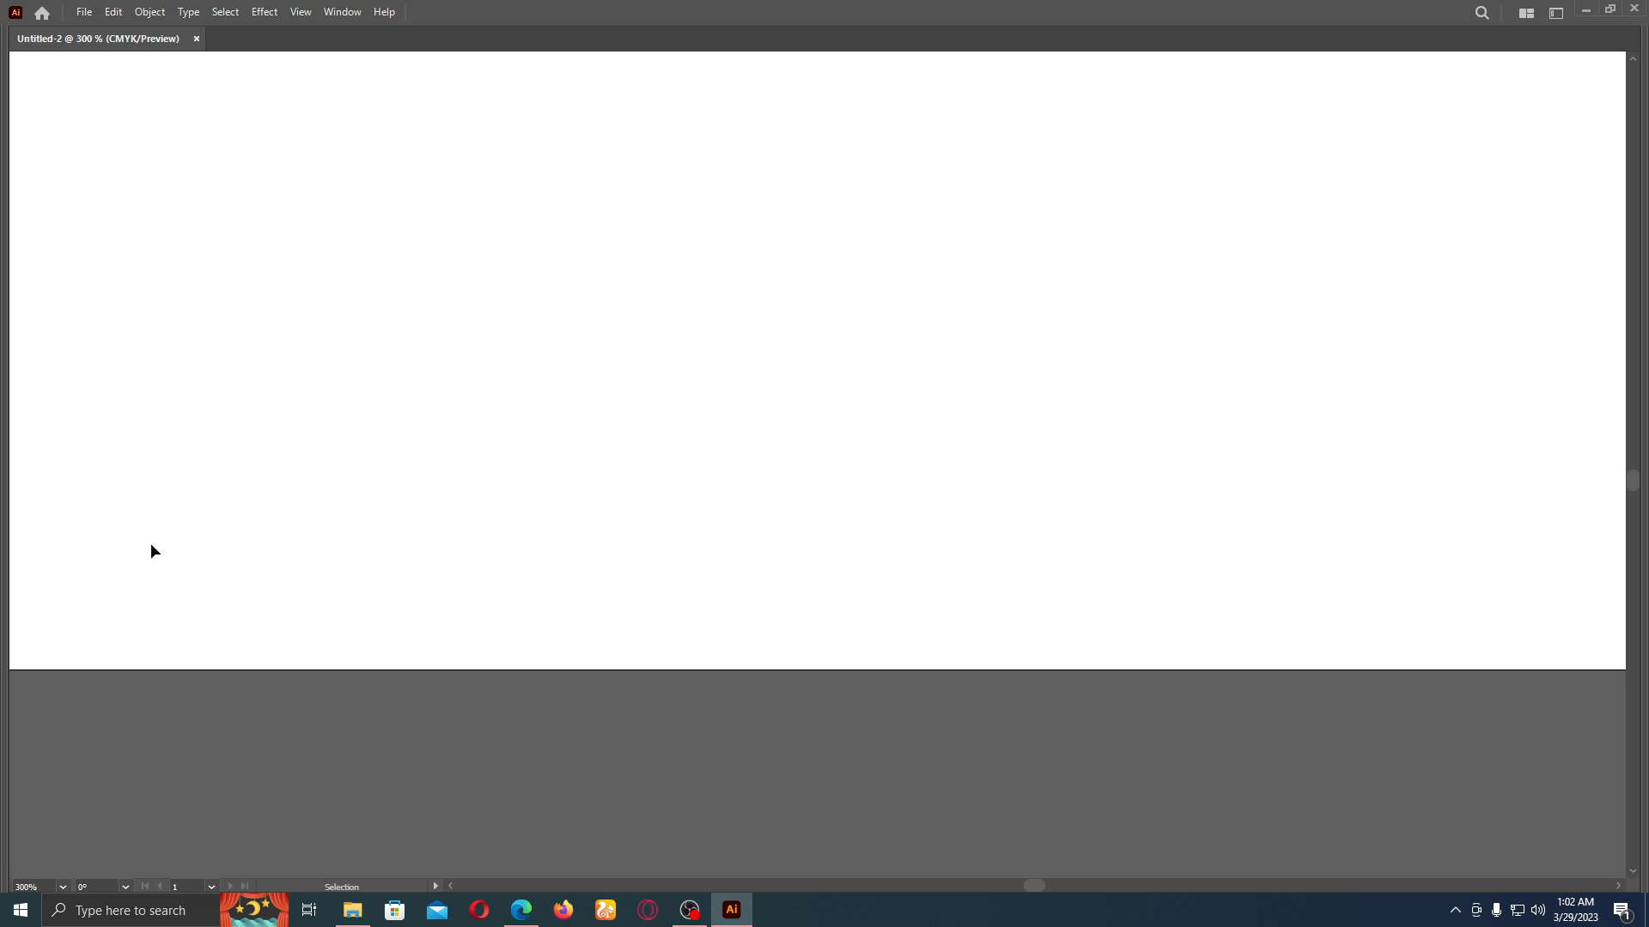
{"action": "key", "text": "Tab"}
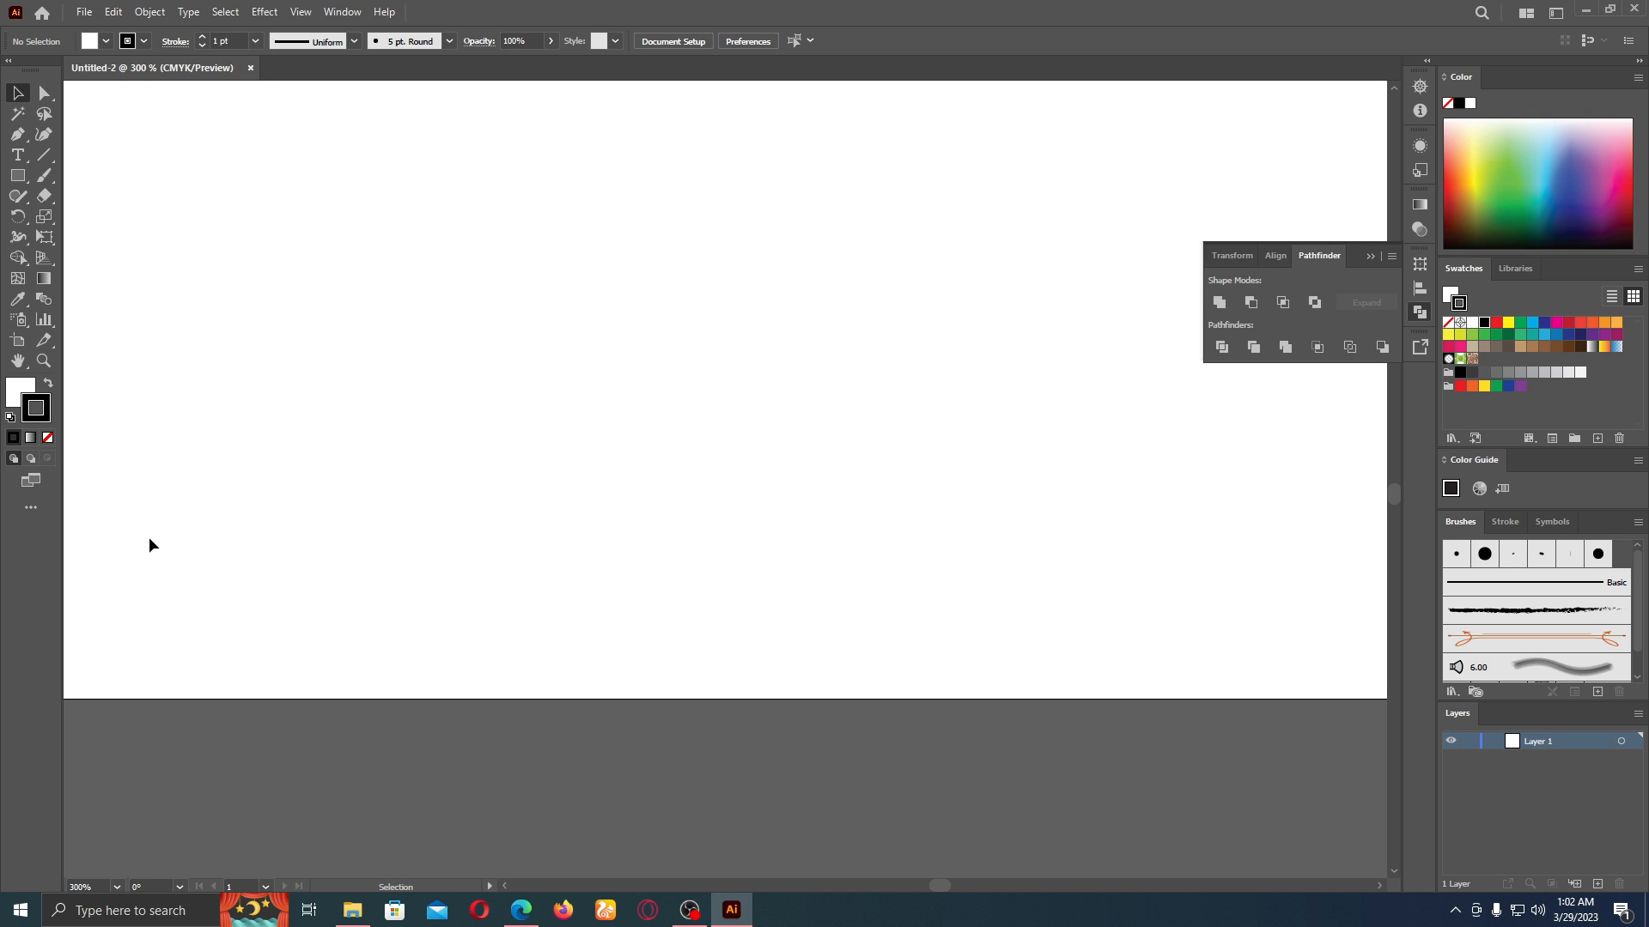
- Activate the Pen tool and set the fill color to red D83535
{"action": "left_click", "coordinate": [17, 134]}
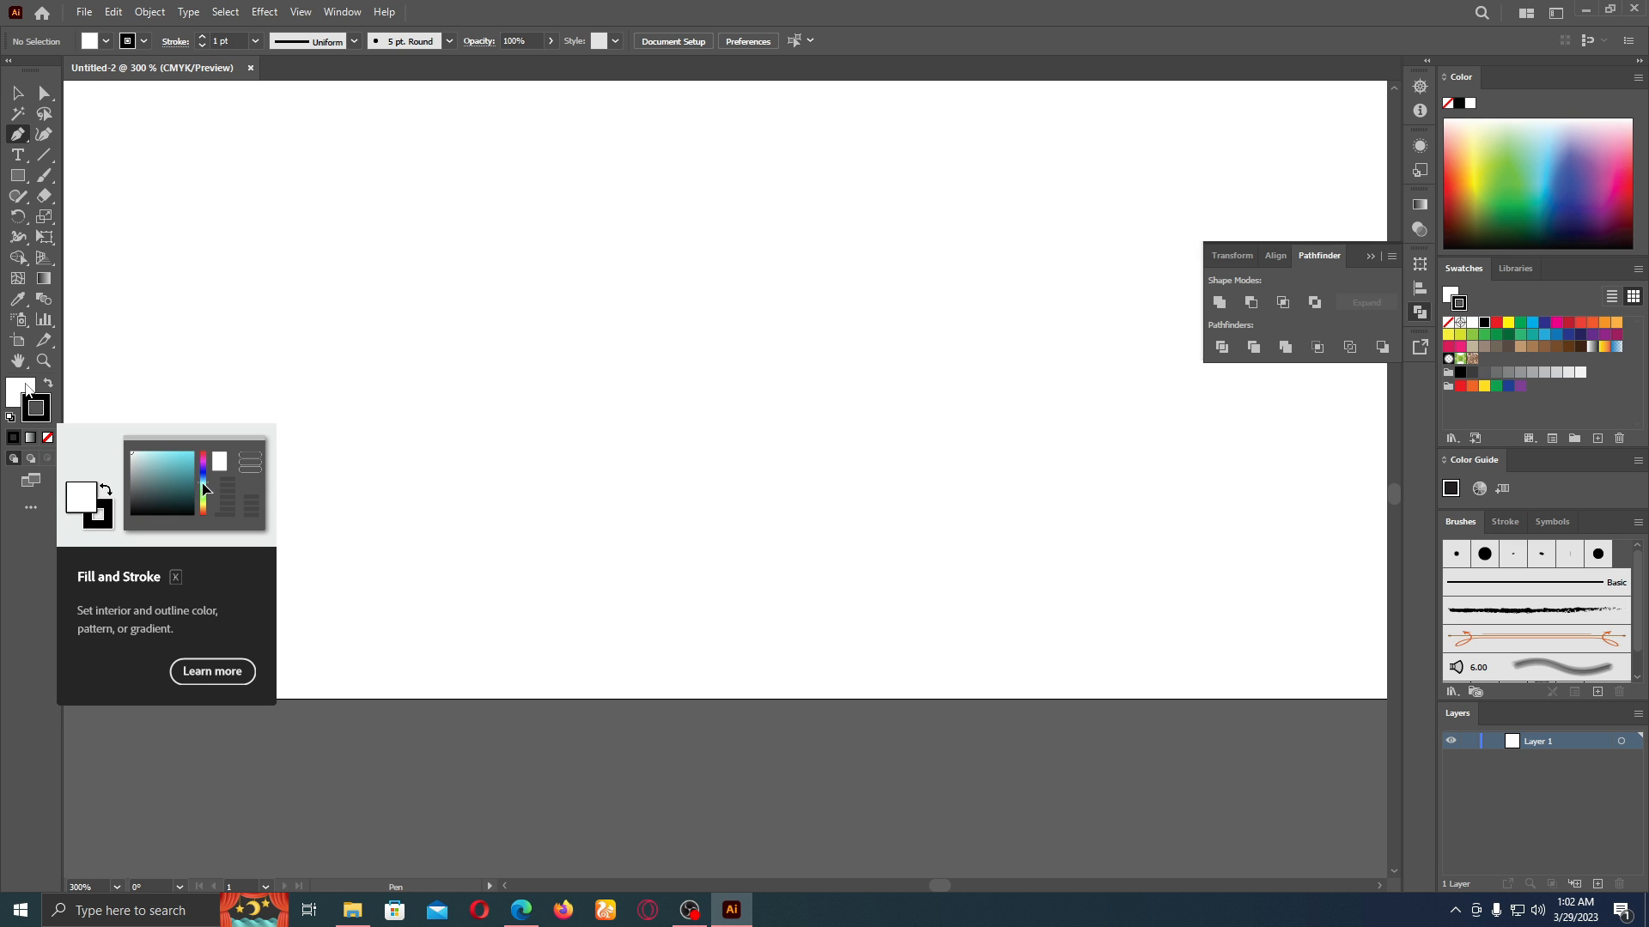
{"action": "left_click", "coordinate": [28, 391]}
{"action": "double_click", "coordinate": [29, 390]}
{"action": "left_click", "coordinate": [761, 372]}
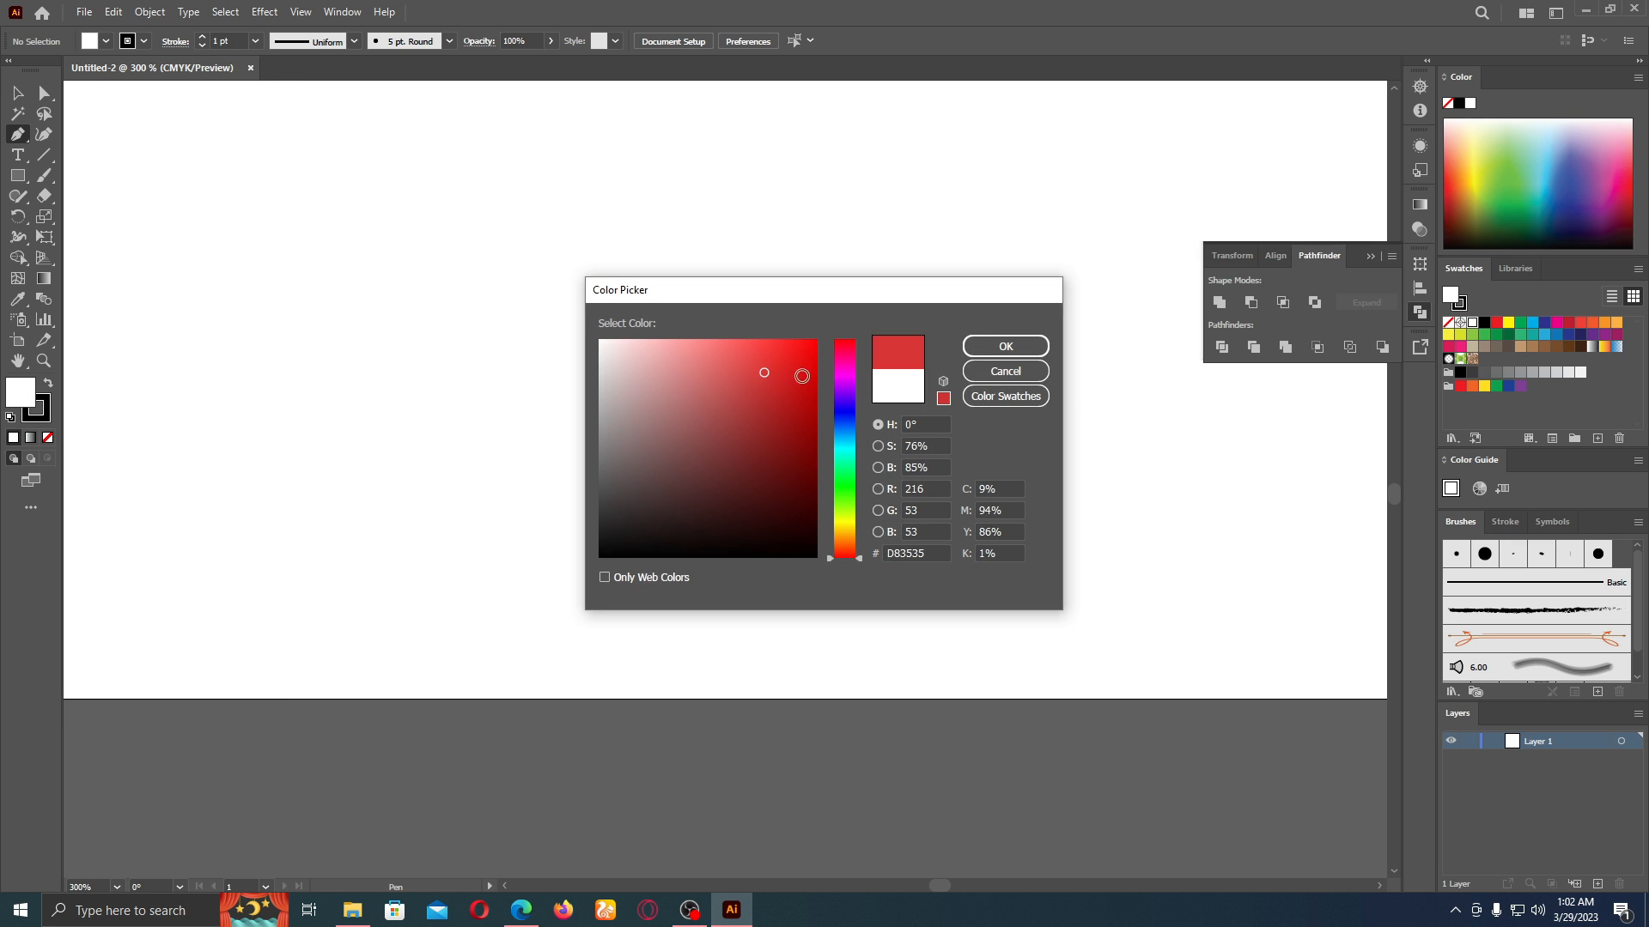
{"action": "left_click", "coordinate": [1003, 344]}
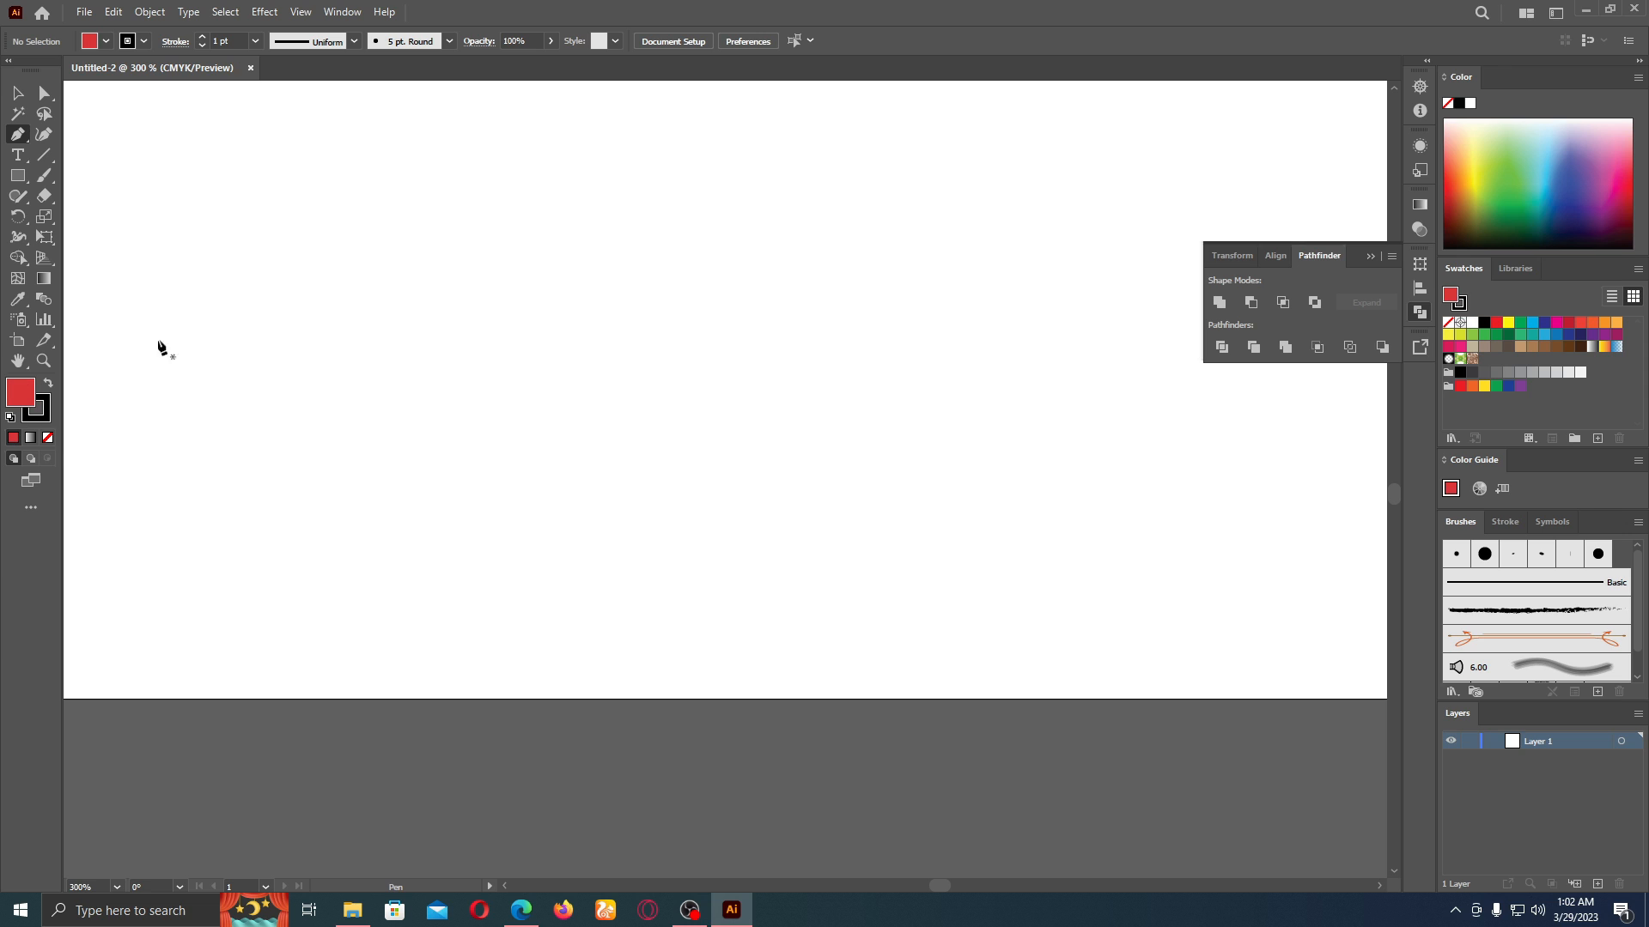
- Draw an open three-point test curve with the Pen tool on the empty artboard, arching up and hooking back down
{"action": "left_click", "coordinate": [41, 414]}
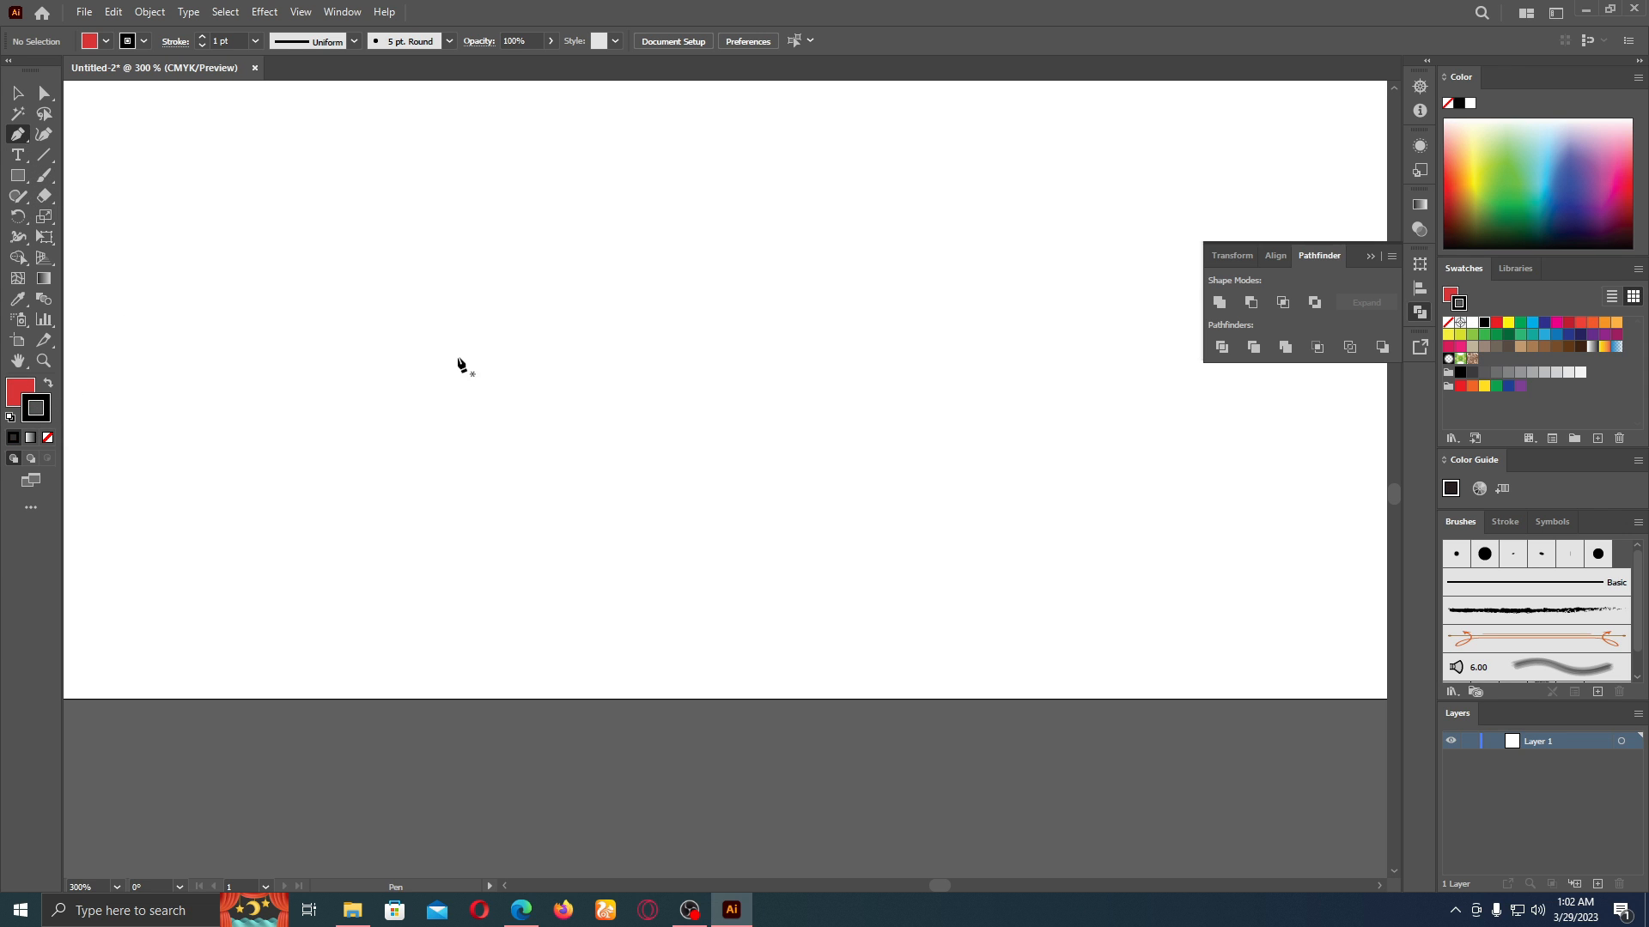
{"action": "left_click", "coordinate": [458, 357]}
{"action": "left_click_drag", "start_coordinate": [648, 225], "coordinate": [757, 240]}
{"action": "left_click_drag", "start_coordinate": [673, 332], "coordinate": [627, 304]}
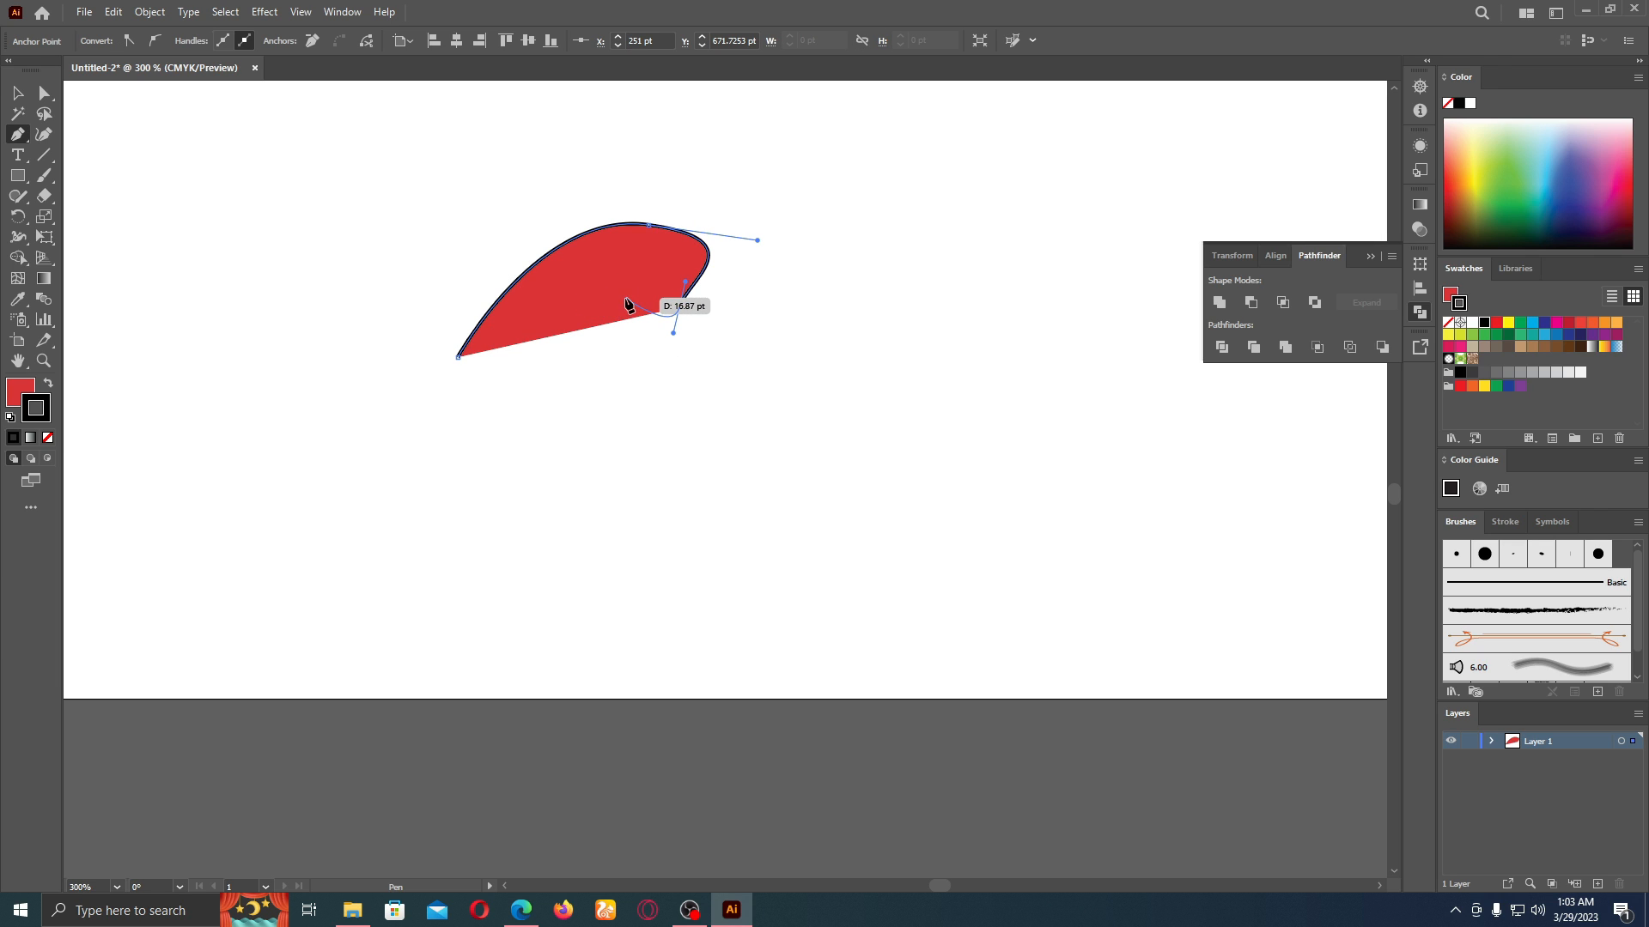
- Set the fill to None so the path has only its black stroke
{"action": "left_click", "coordinate": [22, 389]}
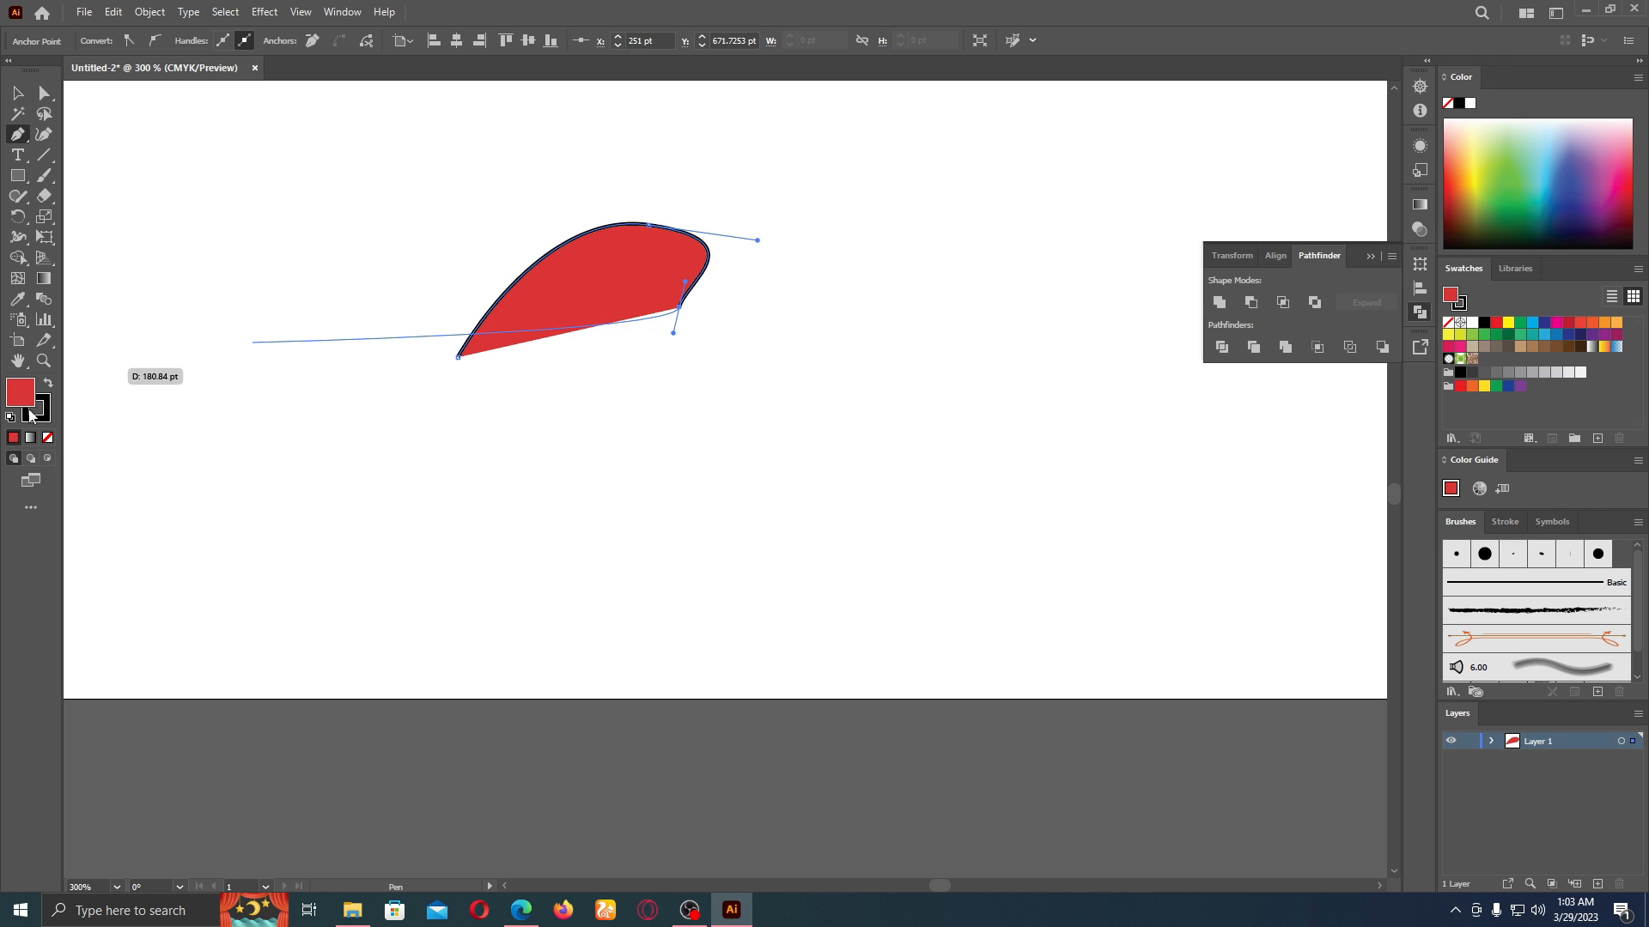
{"action": "left_click", "coordinate": [49, 439]}
{"action": "left_click", "coordinate": [47, 416]}
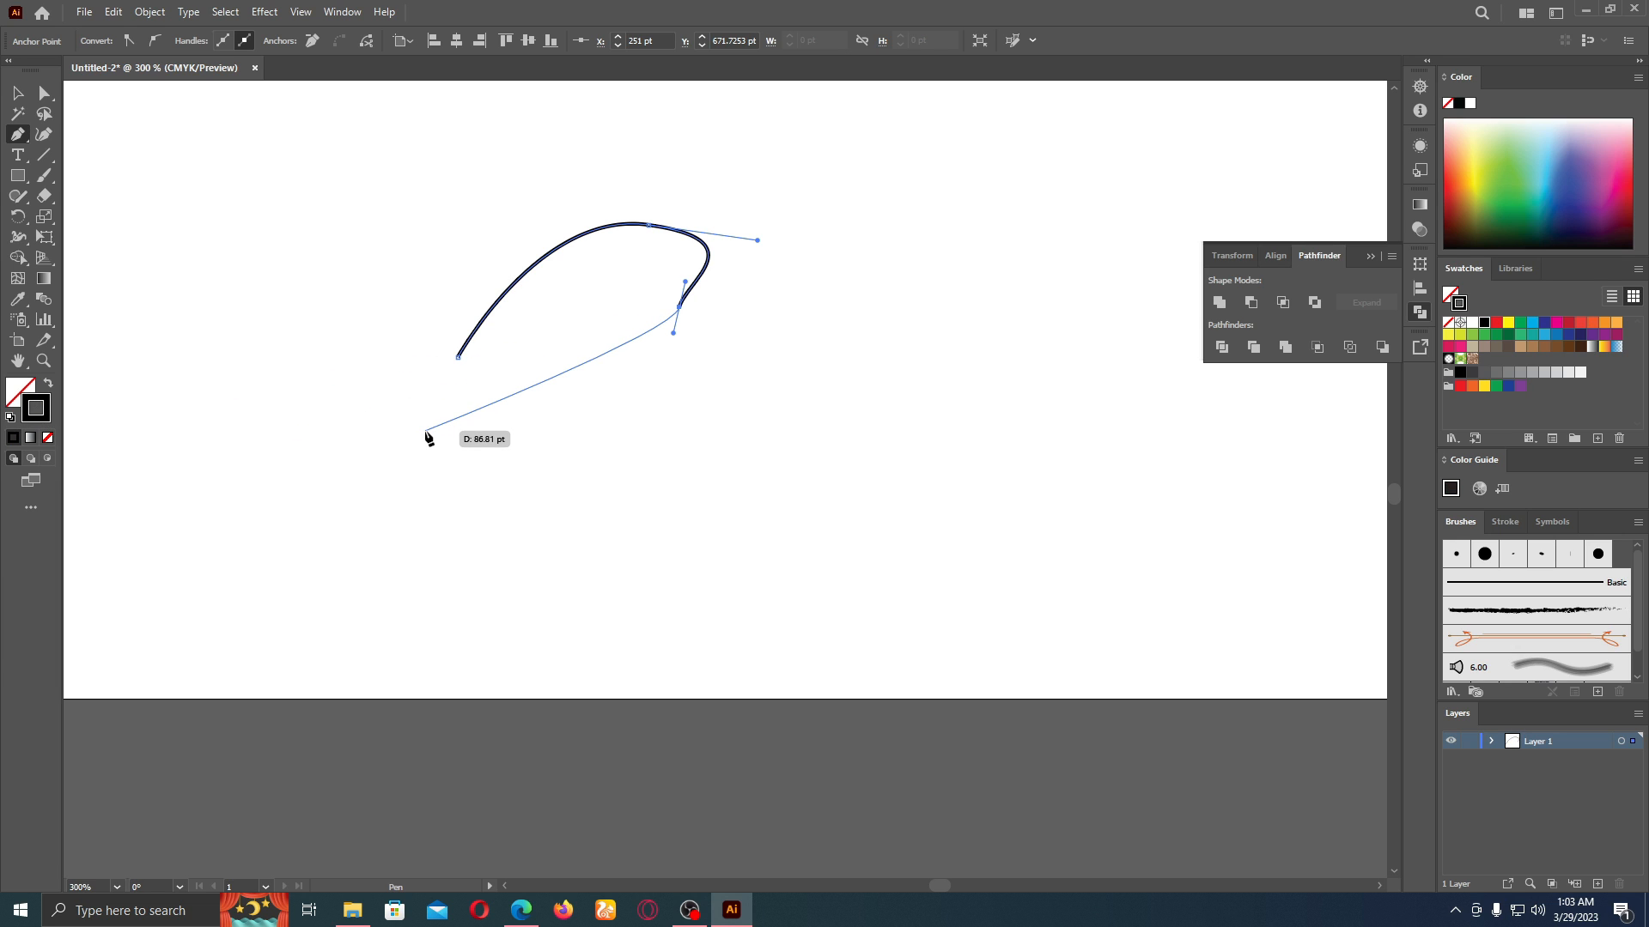
- Undo the test curve until the artboard is empty
{"action": "key", "text": "ctrl+z"}
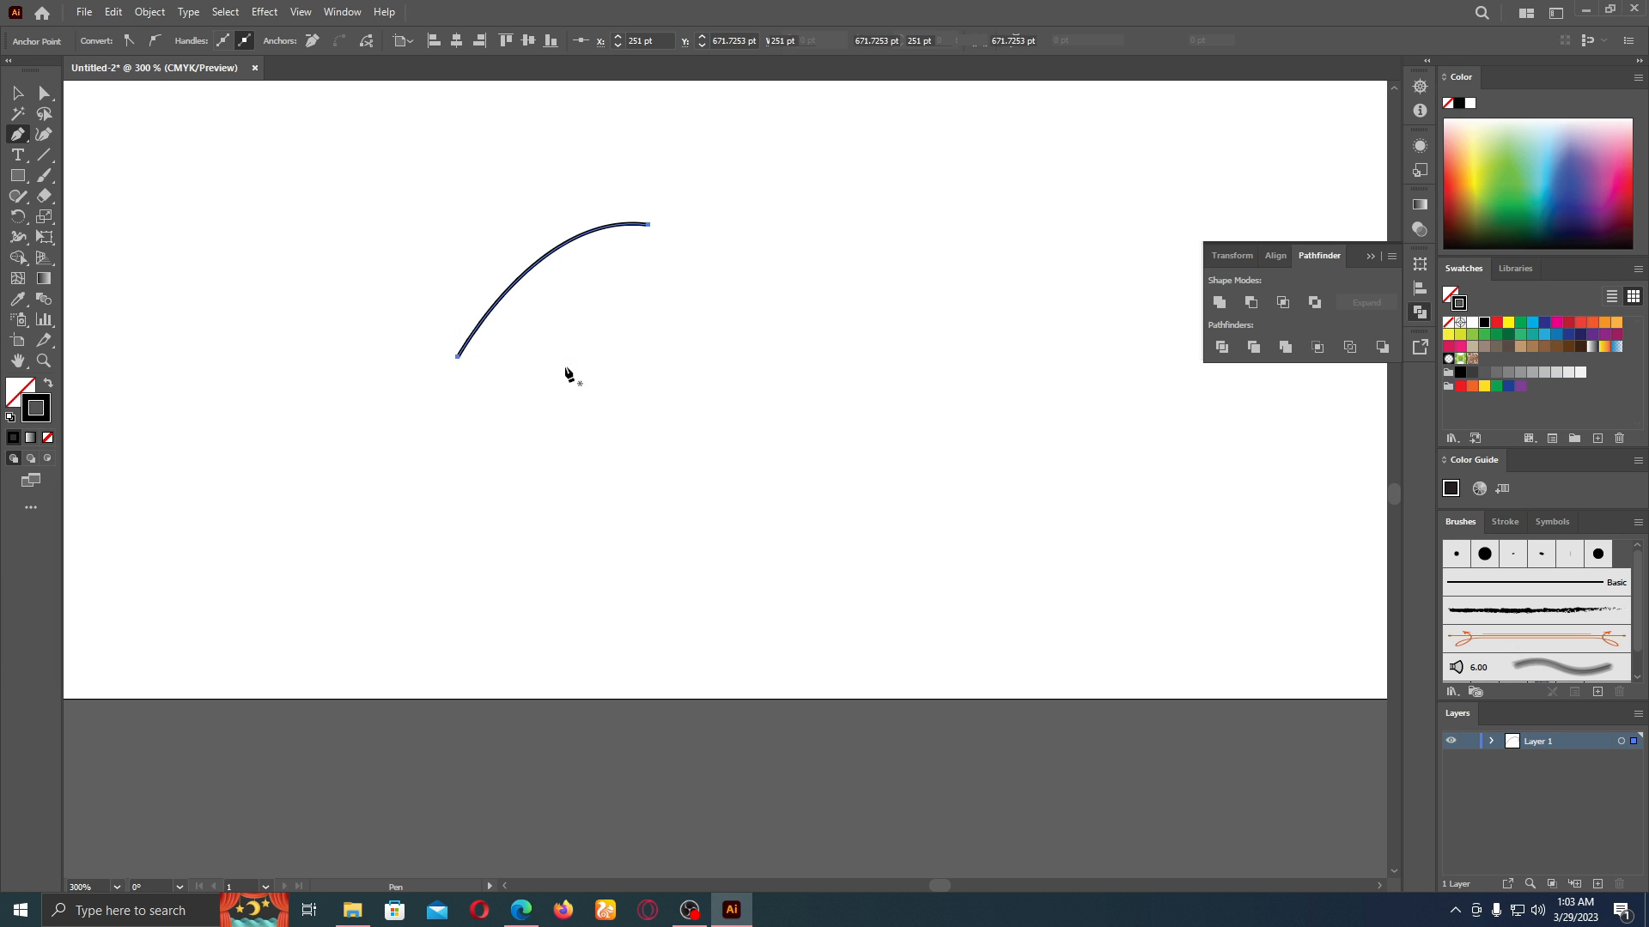
{"action": "key", "text": "ctrl+z"}
- Place the cartoon image from the Desktop as a linked file on the artboard, about 108.4 pt square
{"action": "left_click", "coordinate": [84, 12]}
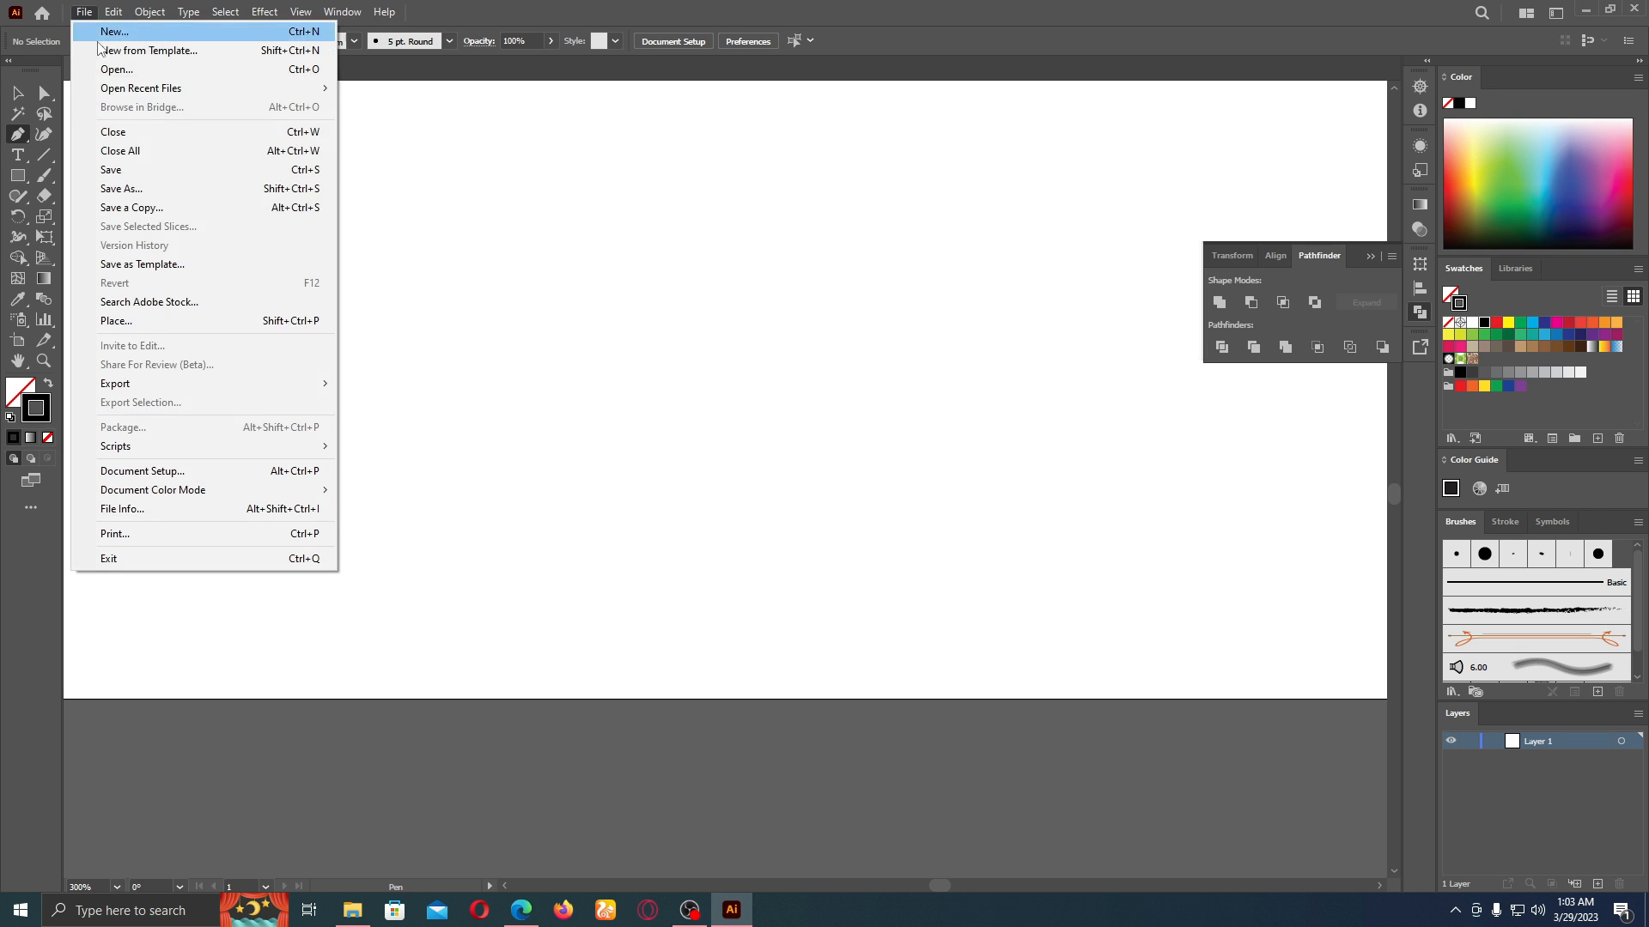
{"action": "left_click", "coordinate": [134, 323]}
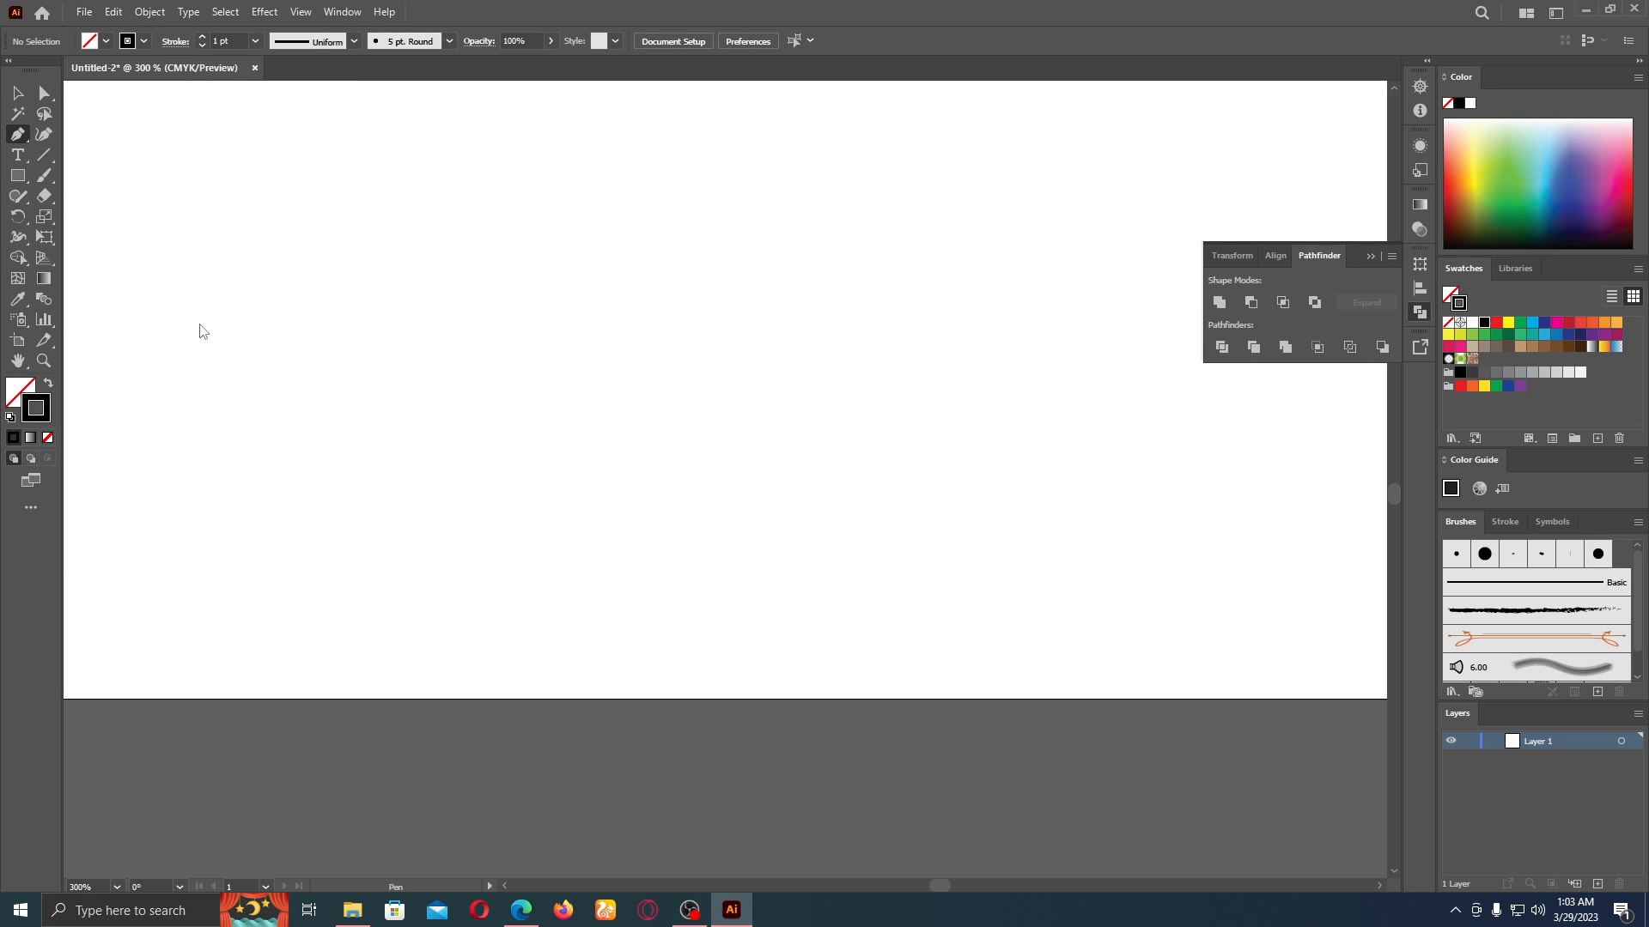
{"action": "left_click", "coordinate": [1070, 266]}
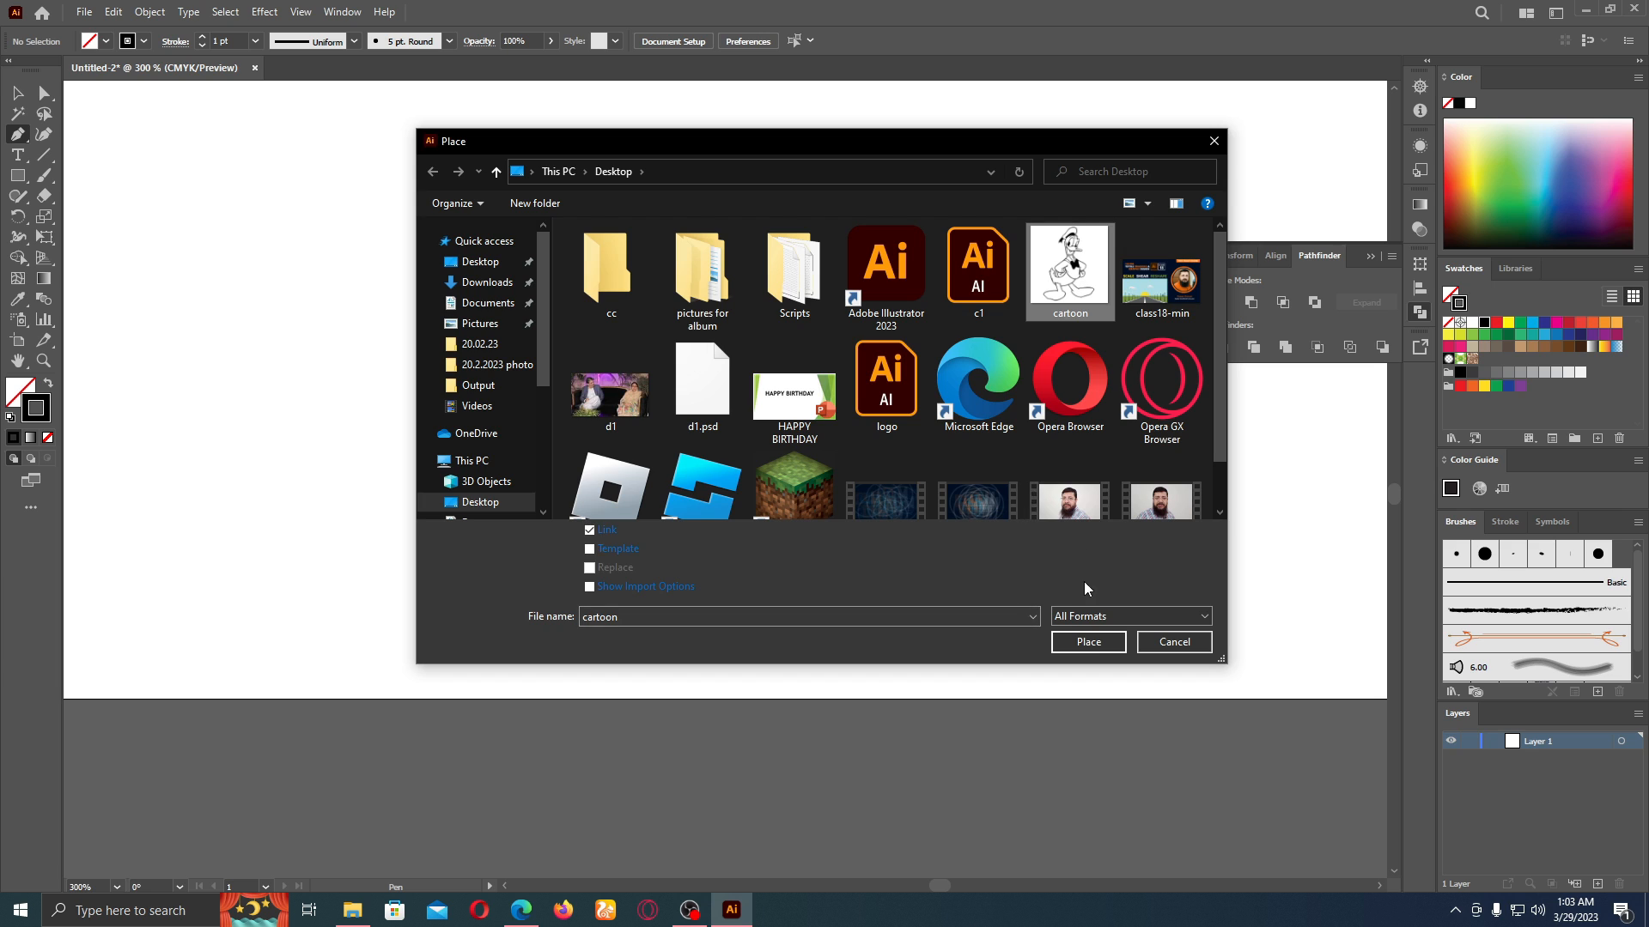
{"action": "left_click", "coordinate": [1088, 642]}
{"action": "left_click_drag", "start_coordinate": [507, 192], "coordinate": [939, 552]}
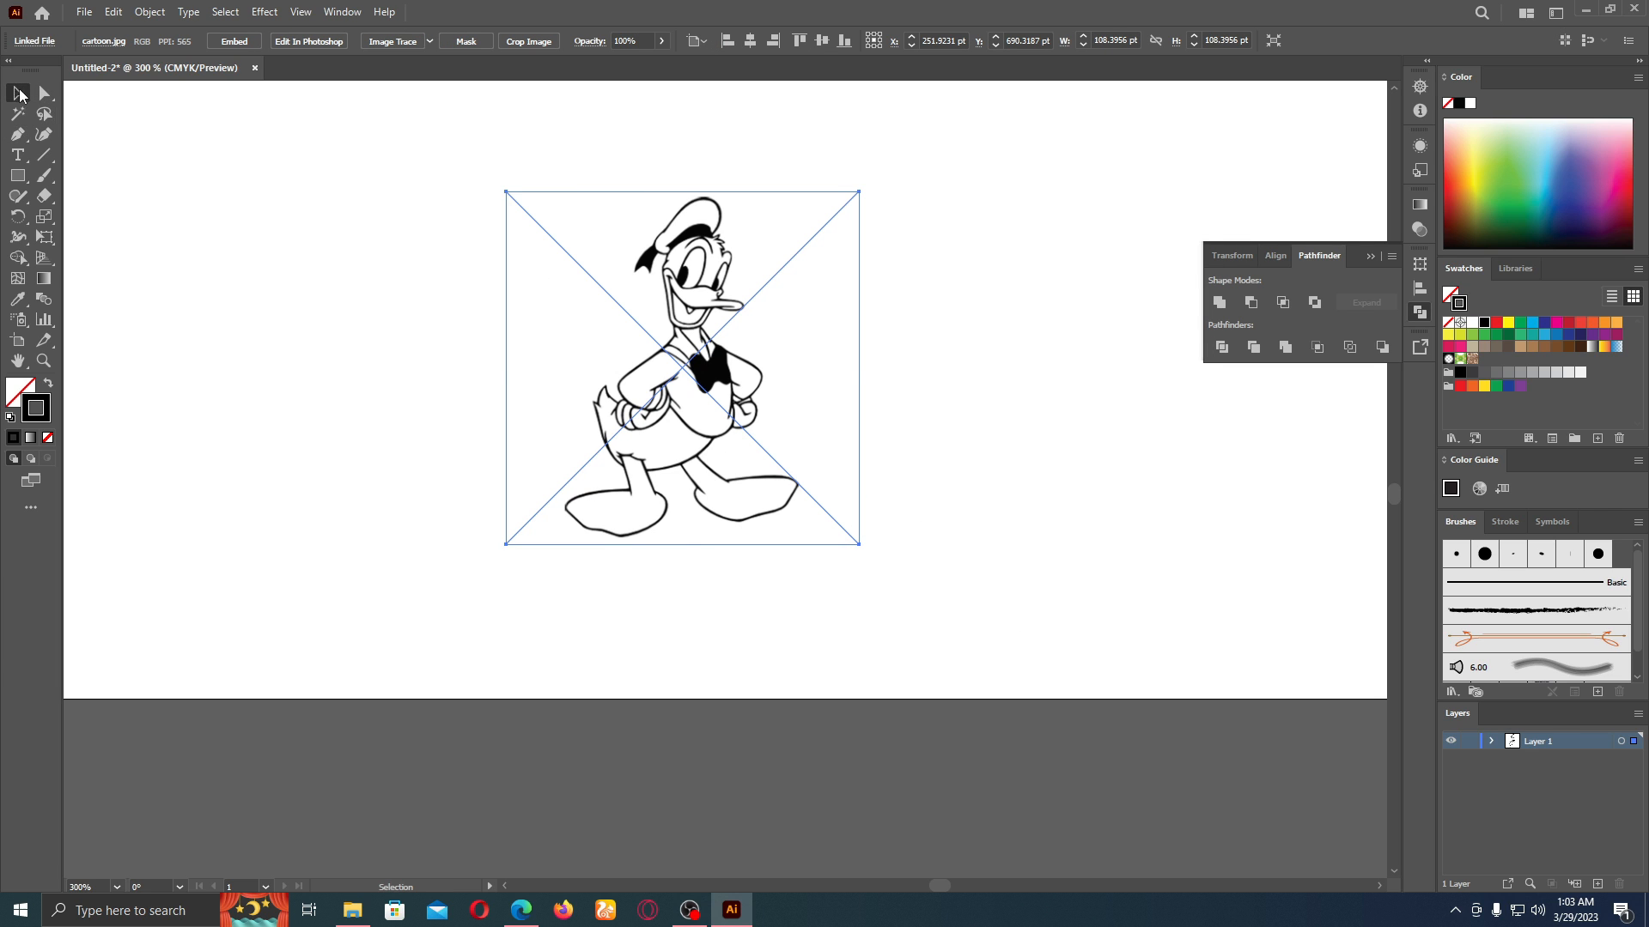
- Move the cartoon image to about X 242.16 pt, Y 668.69 pt and embed it in the document
{"action": "left_click", "coordinate": [18, 92]}
{"action": "left_click_drag", "start_coordinate": [728, 402], "coordinate": [706, 338]}
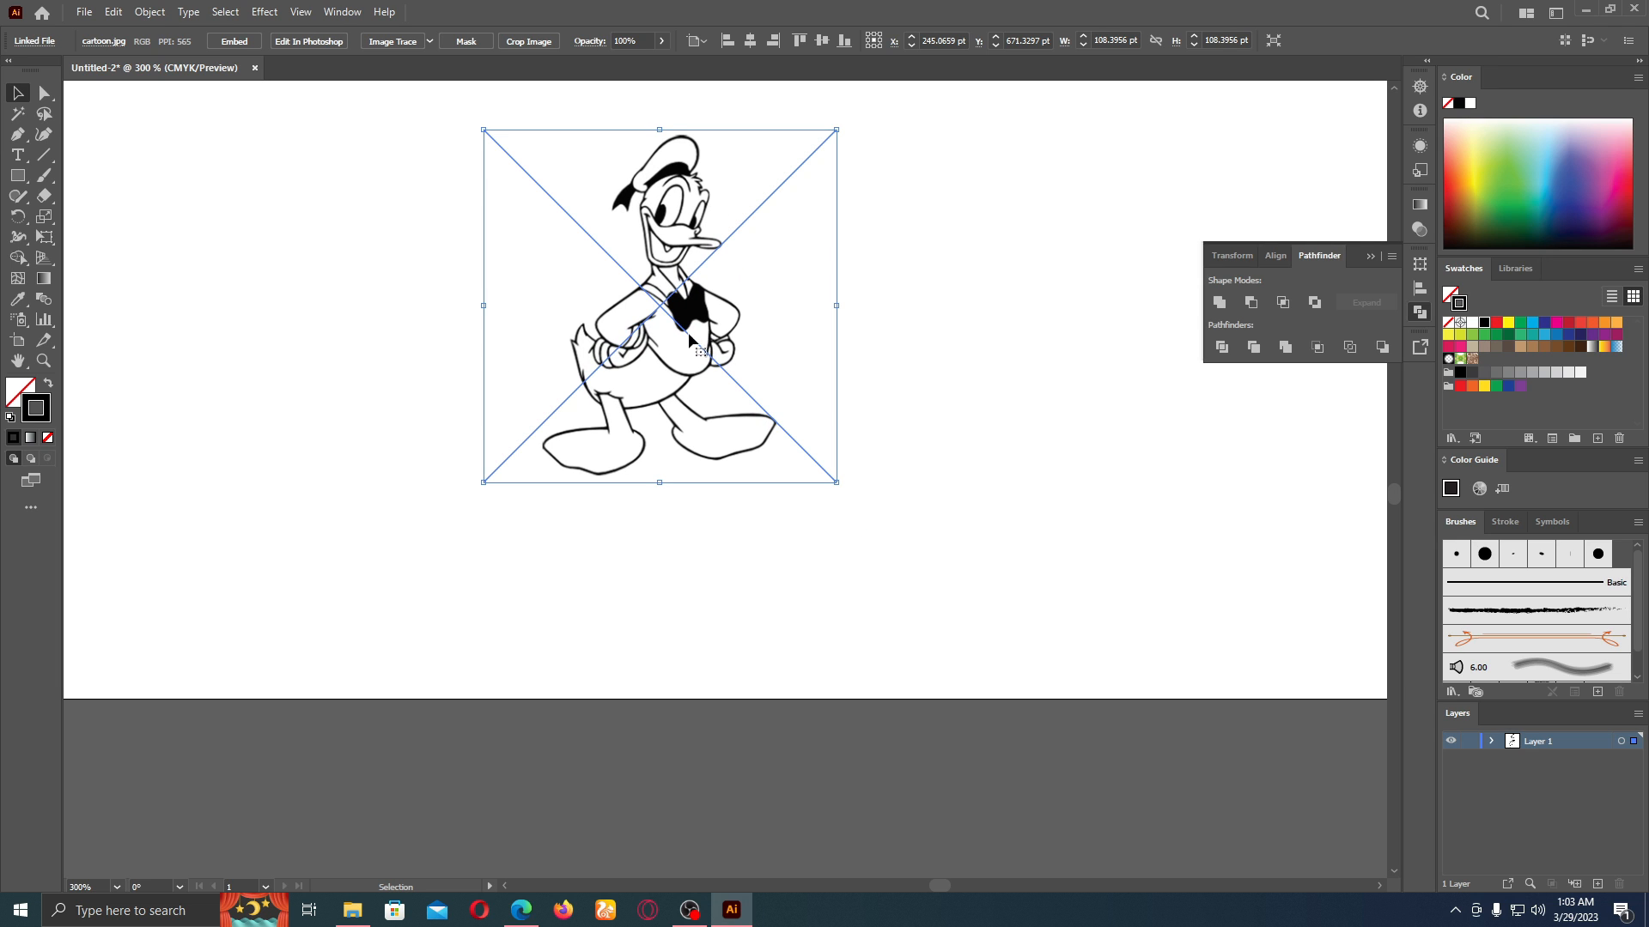
{"action": "left_click_drag", "start_coordinate": [688, 333], "coordinate": [678, 323]}
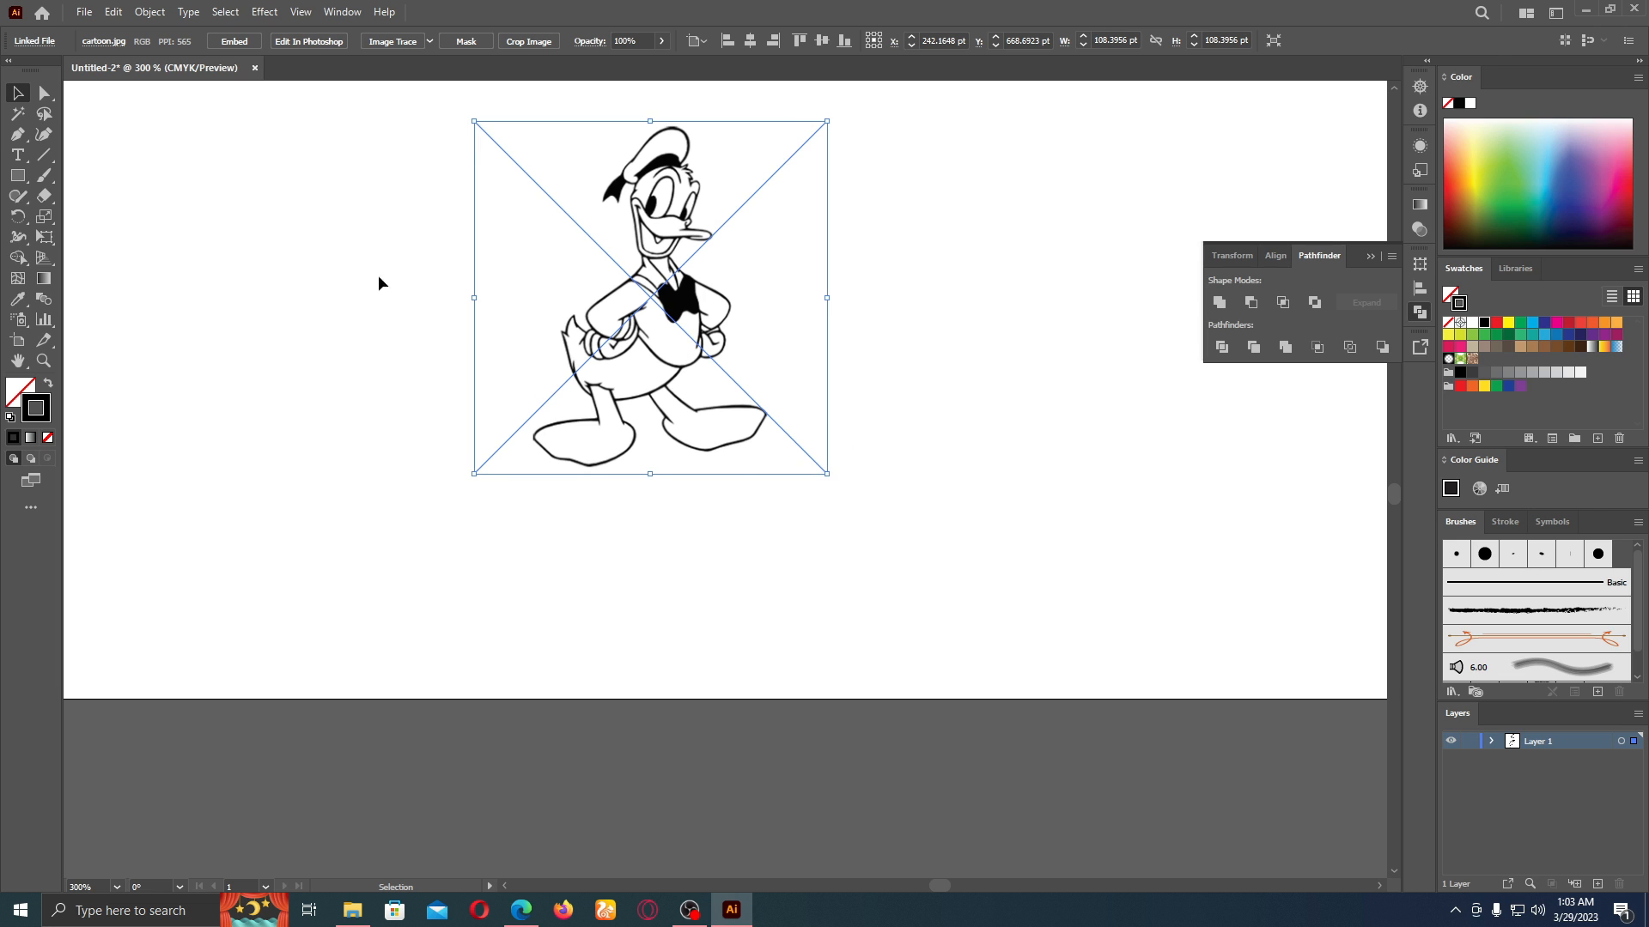
{"action": "left_click", "coordinate": [234, 41]}
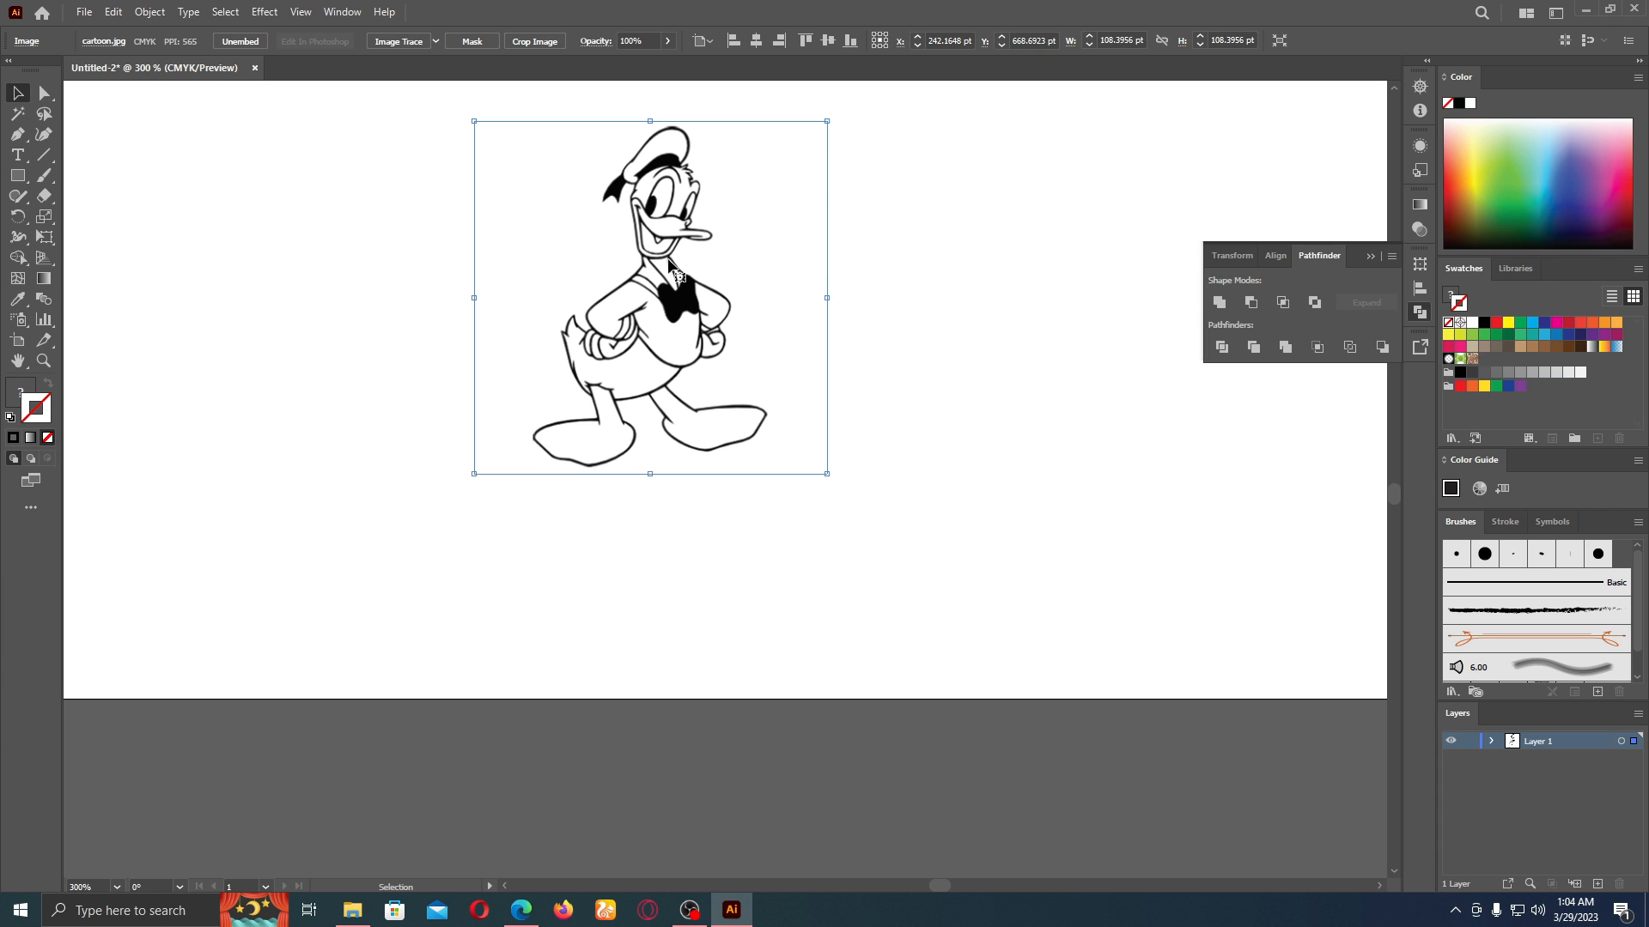
- Lock Layer 1 holding the cartoon and create a new layer above it for drawing with the Pen tool
{"action": "left_click", "coordinate": [1469, 741]}
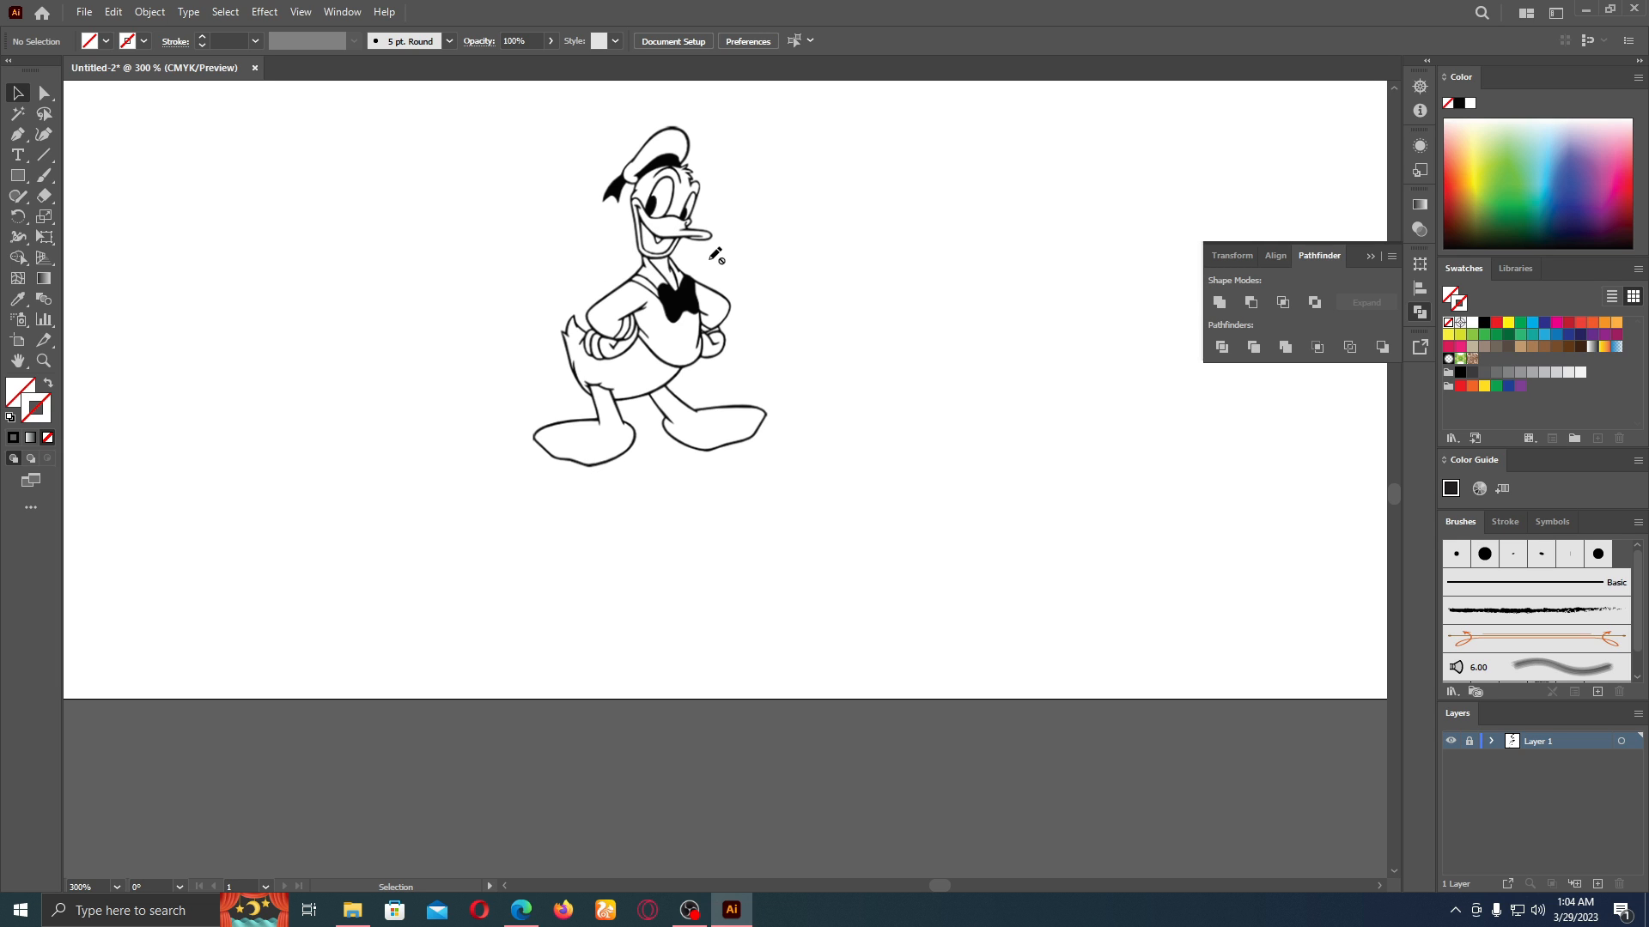
{"action": "left_click", "coordinate": [19, 136]}
{"action": "left_click", "coordinate": [1469, 742]}
{"action": "left_click", "coordinate": [1599, 885]}
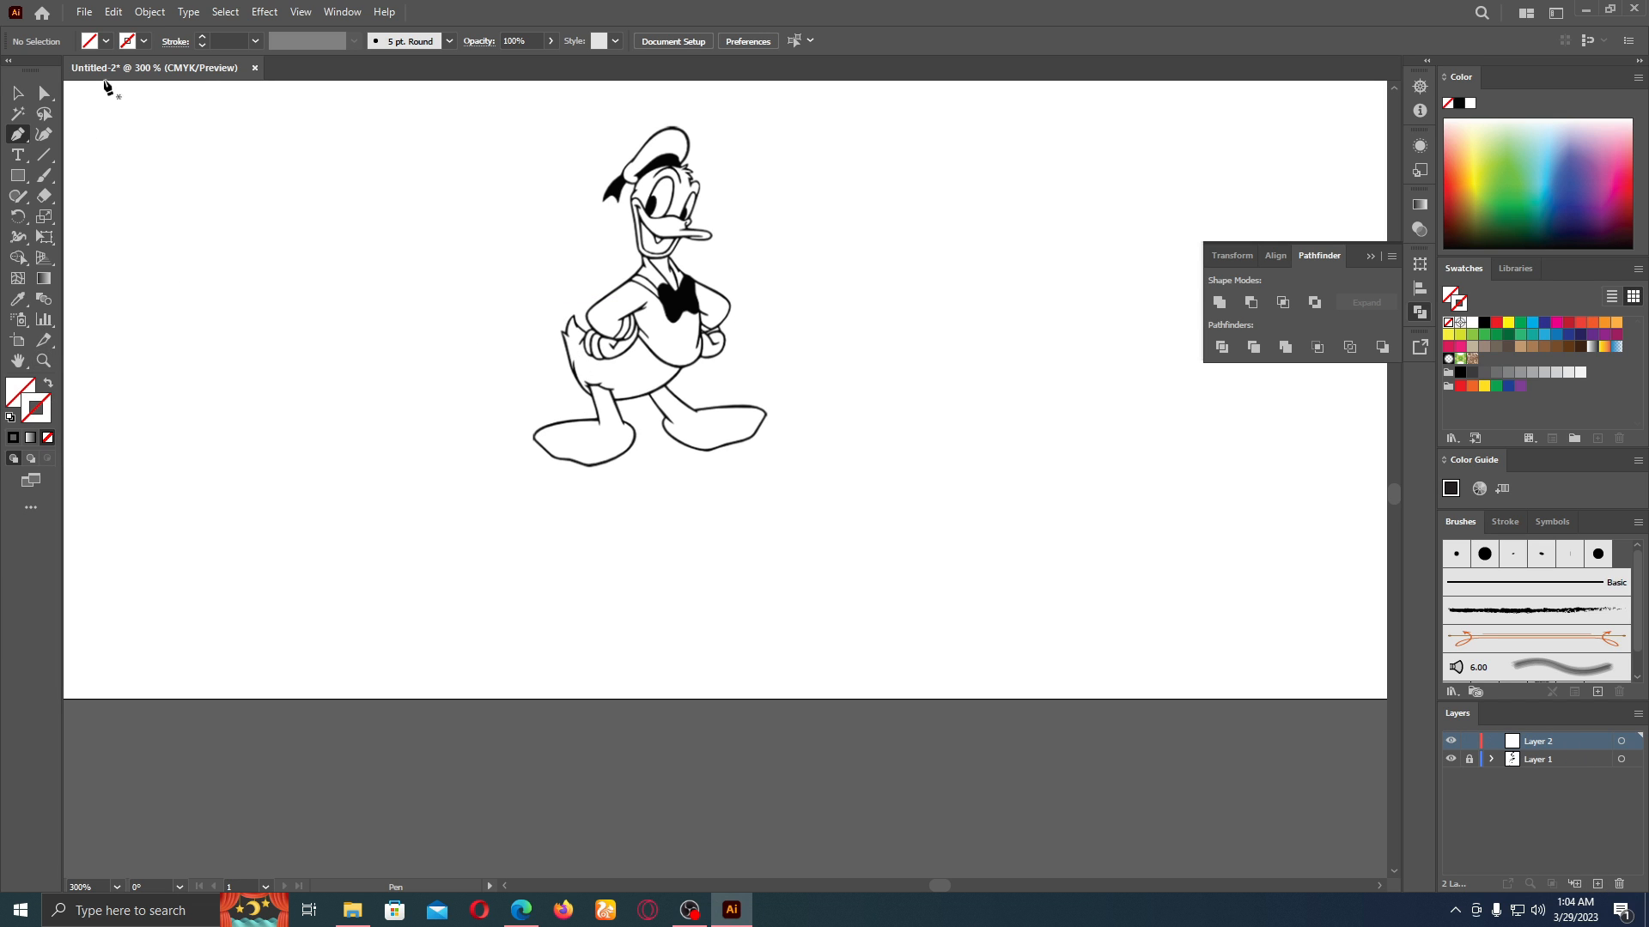
- Set the stroke color to red for the Pen tool
{"action": "left_click", "coordinate": [144, 41]}
{"action": "left_click", "coordinate": [62, 81]}
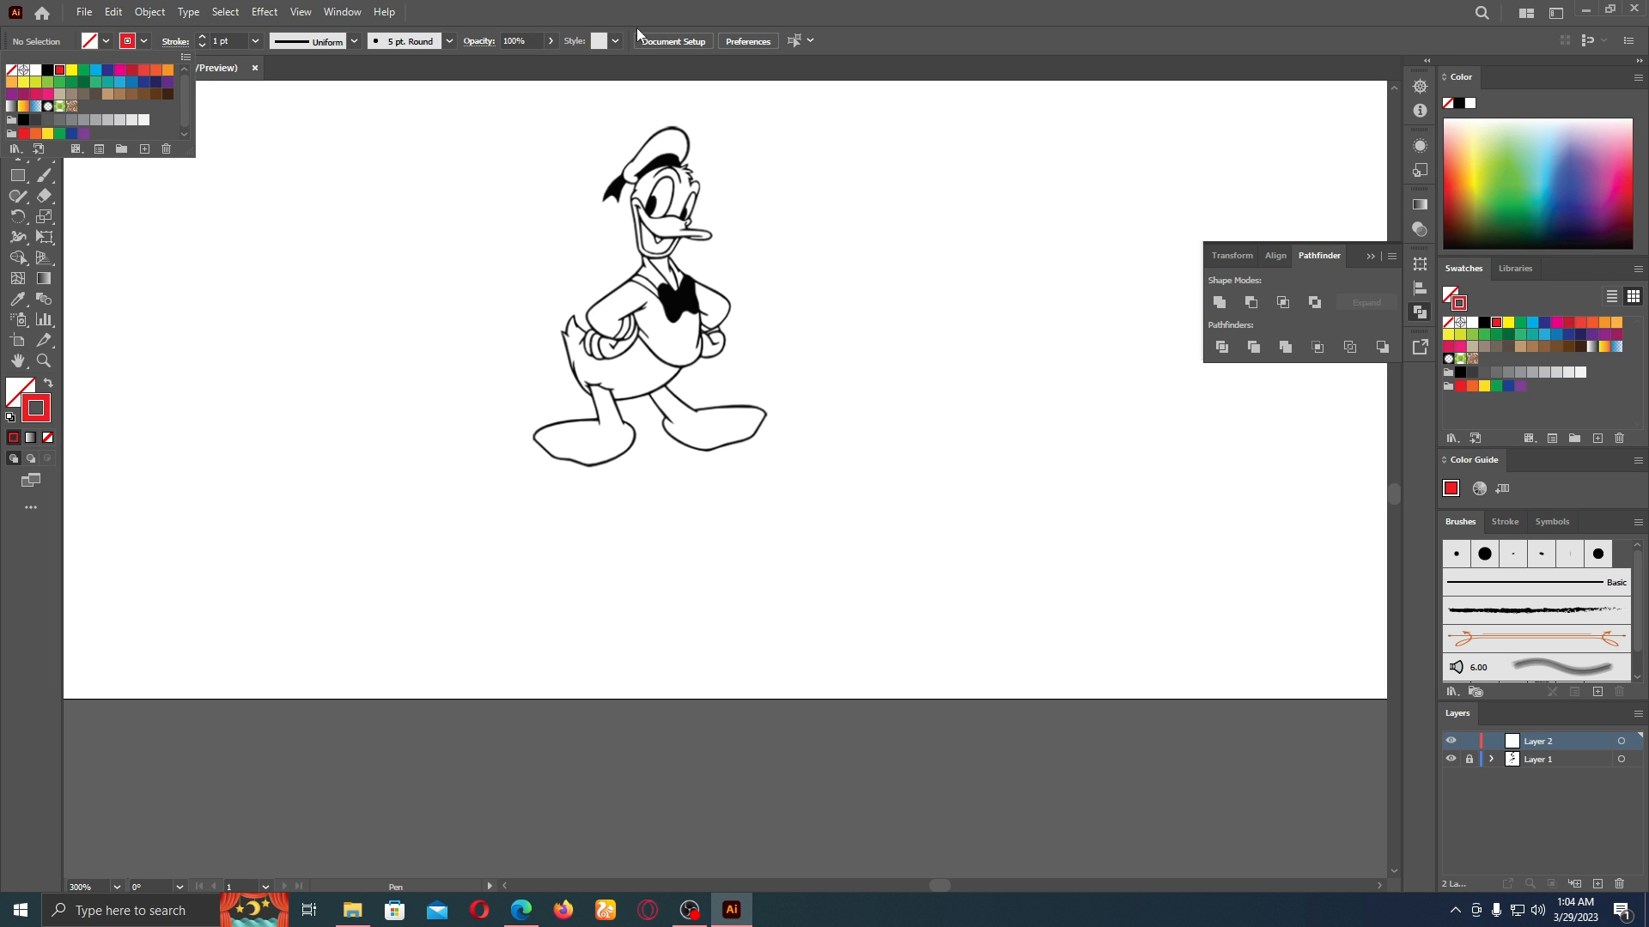
- Trace the duck's lower belly curve with a red Pen path from below the shirt to the nearer leg
{"action": "key", "text": "ctrl+space"}
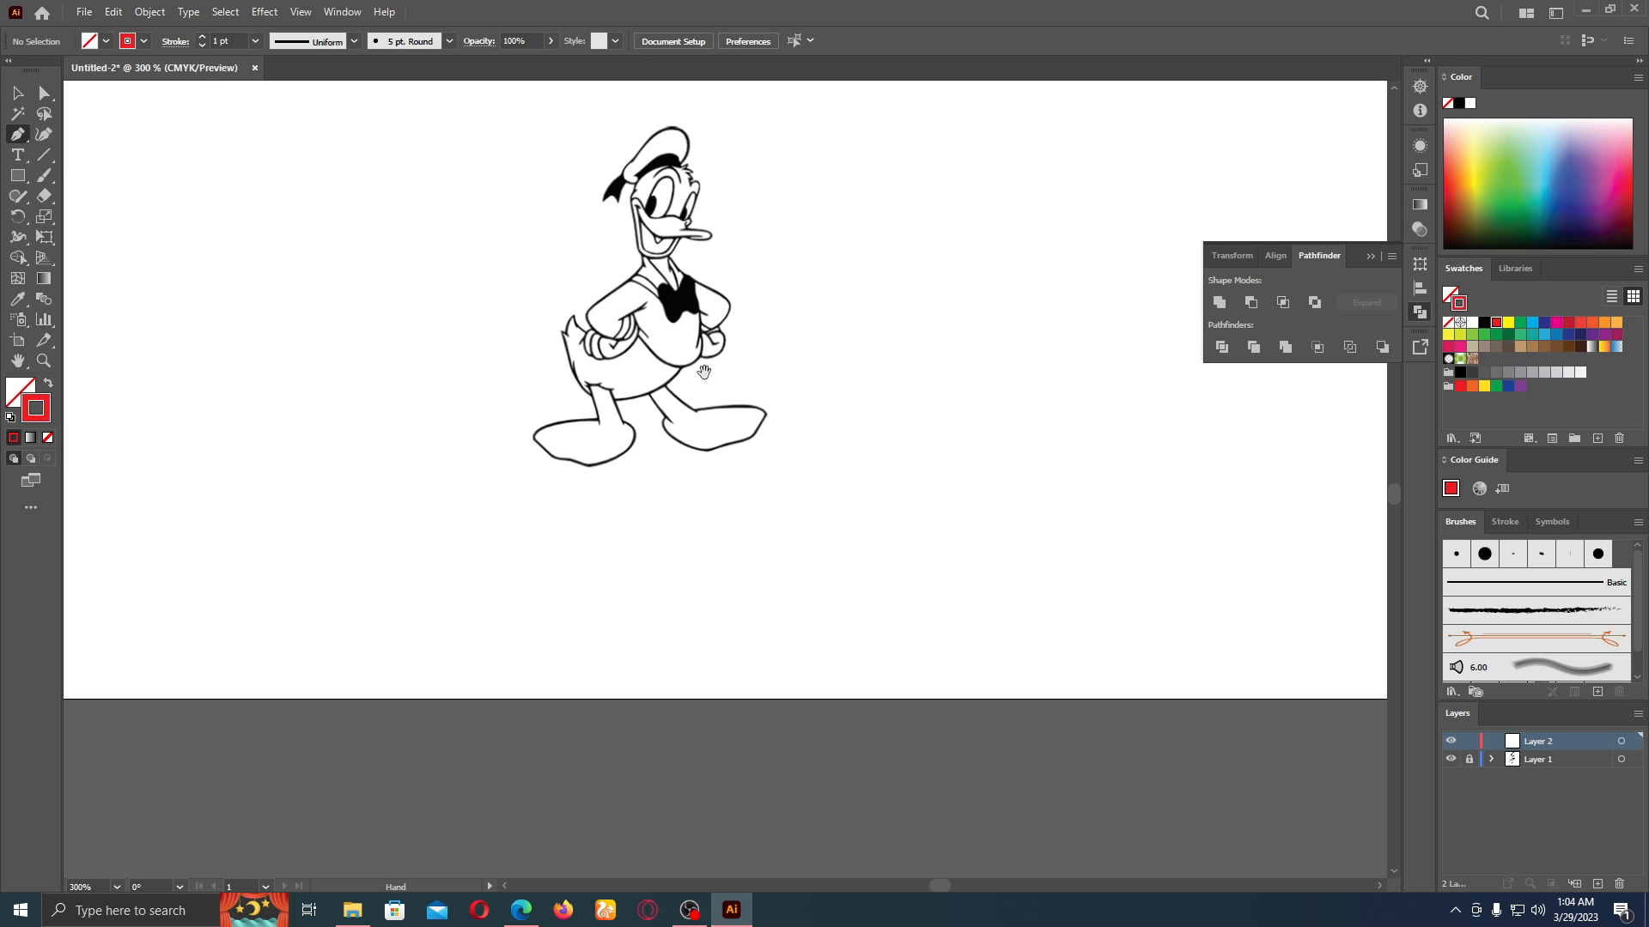
{"action": "left_click", "coordinate": [704, 371], "text": "ctrl"}
{"action": "left_click", "coordinate": [702, 374], "text": "ctrl"}
{"action": "left_click", "coordinate": [703, 375], "text": "ctrl"}
{"action": "scroll", "coordinate": [702, 430], "scroll_direction": "down", "scroll_amount": 5}
{"action": "left_click", "coordinate": [785, 417]}
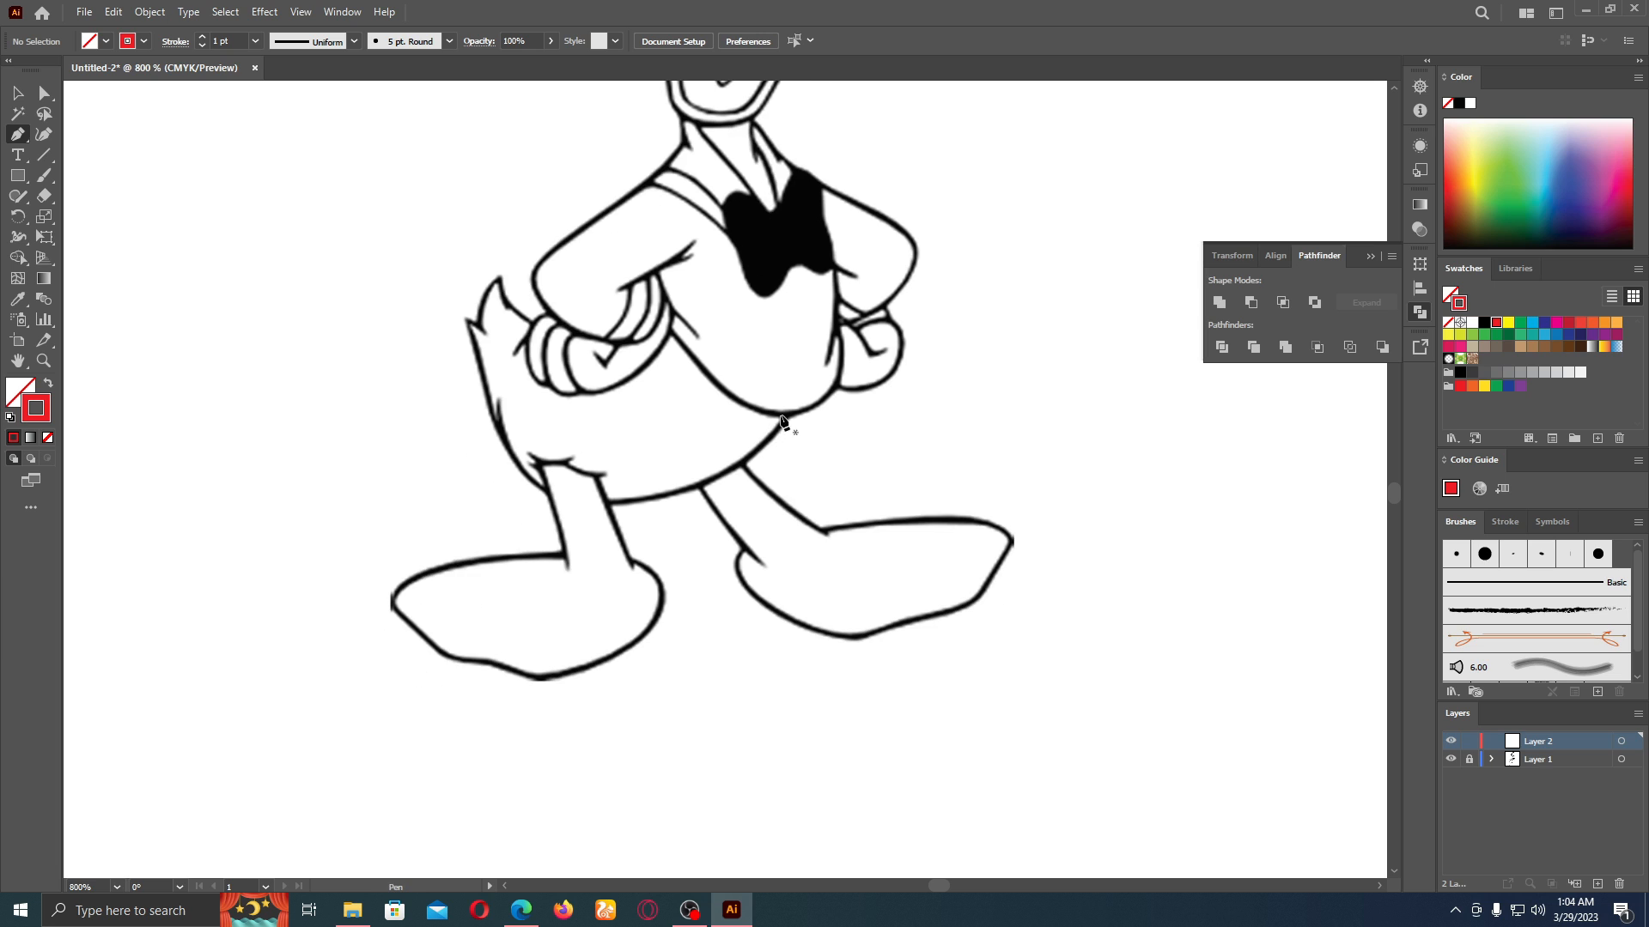
{"action": "left_click_drag", "start_coordinate": [609, 503], "coordinate": [496, 506]}
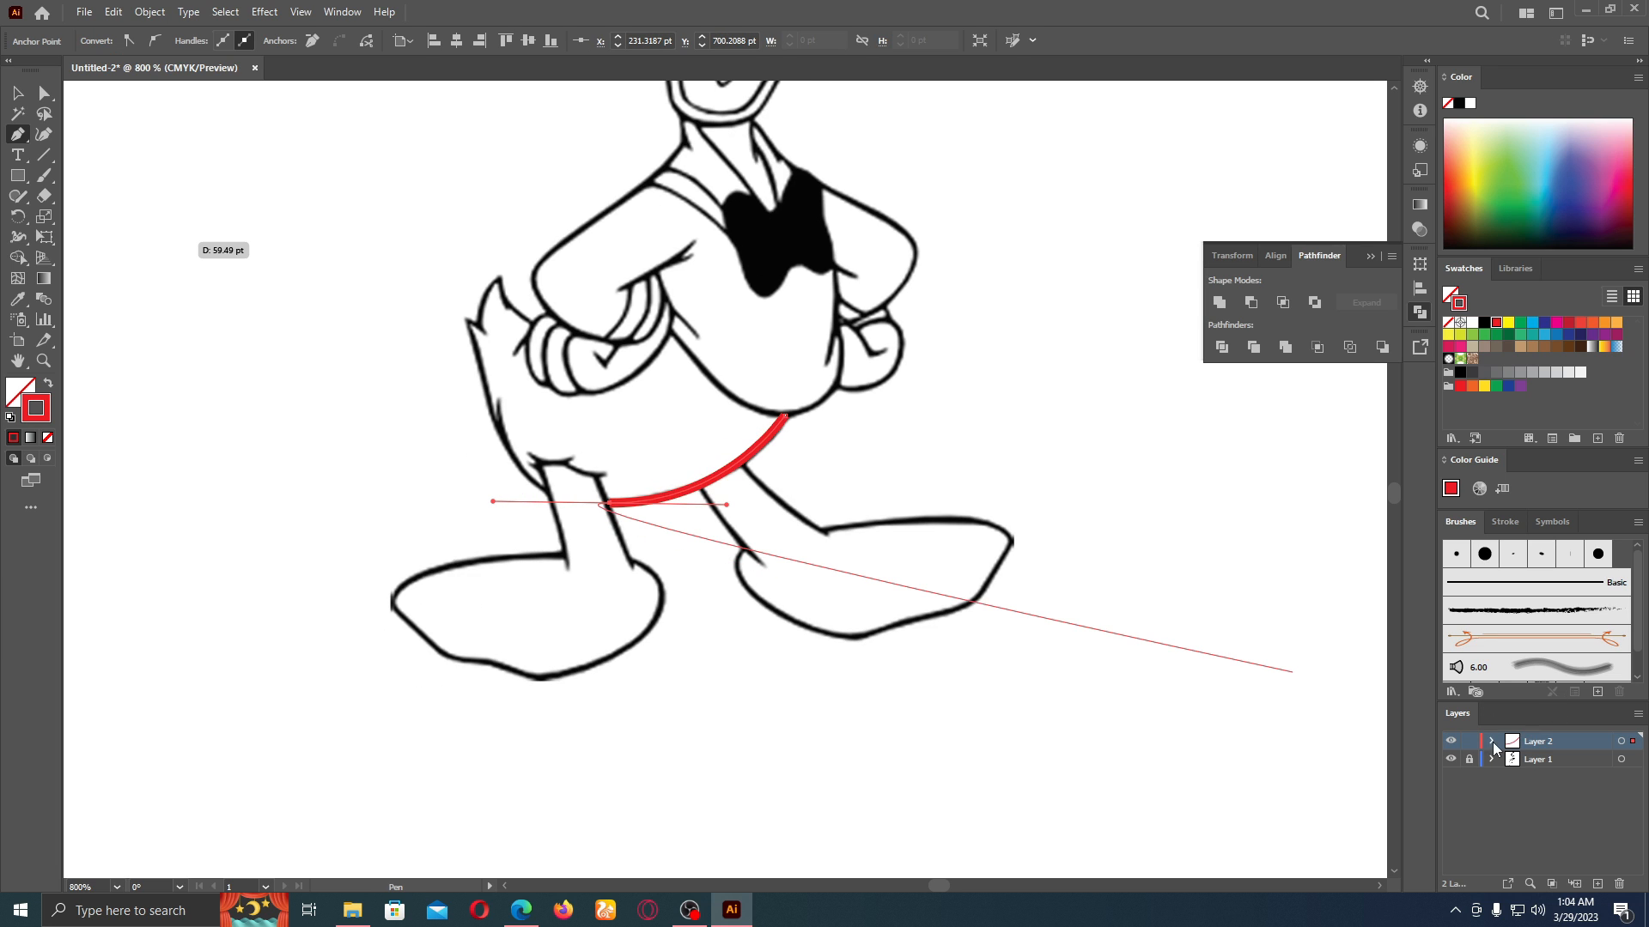
{"action": "left_click", "coordinate": [1469, 741]}
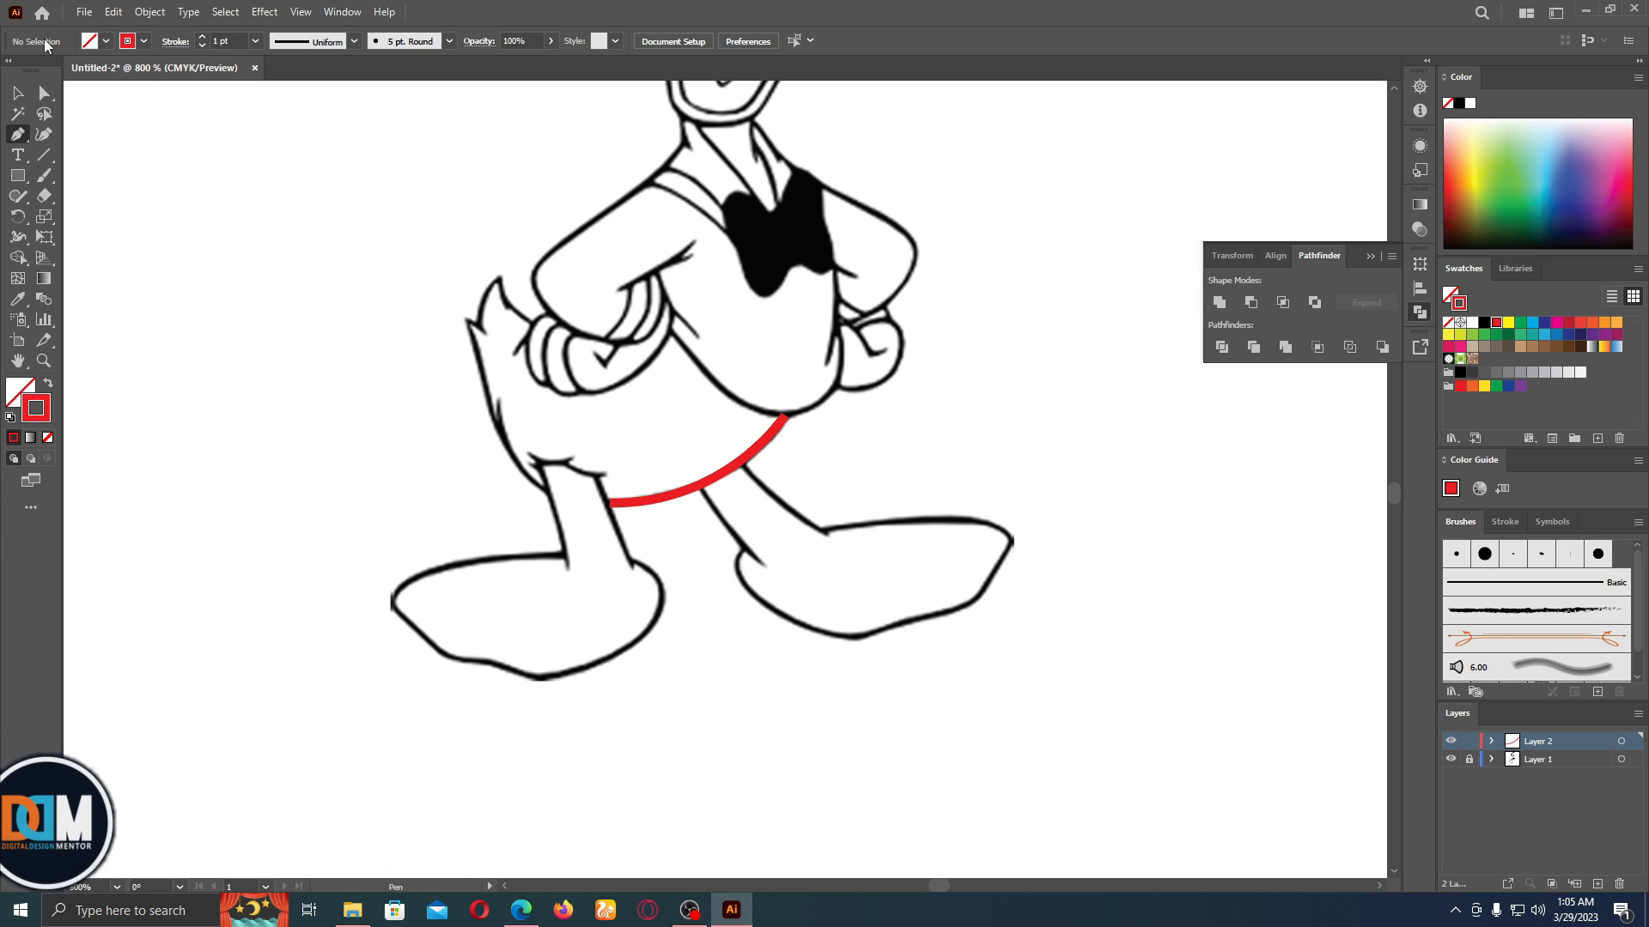
- Try saving the document to the Desktop as an Adobe Illustrator file named cc2, going as far as the Illustrator 2020 save options
{"action": "left_click", "coordinate": [83, 12]}
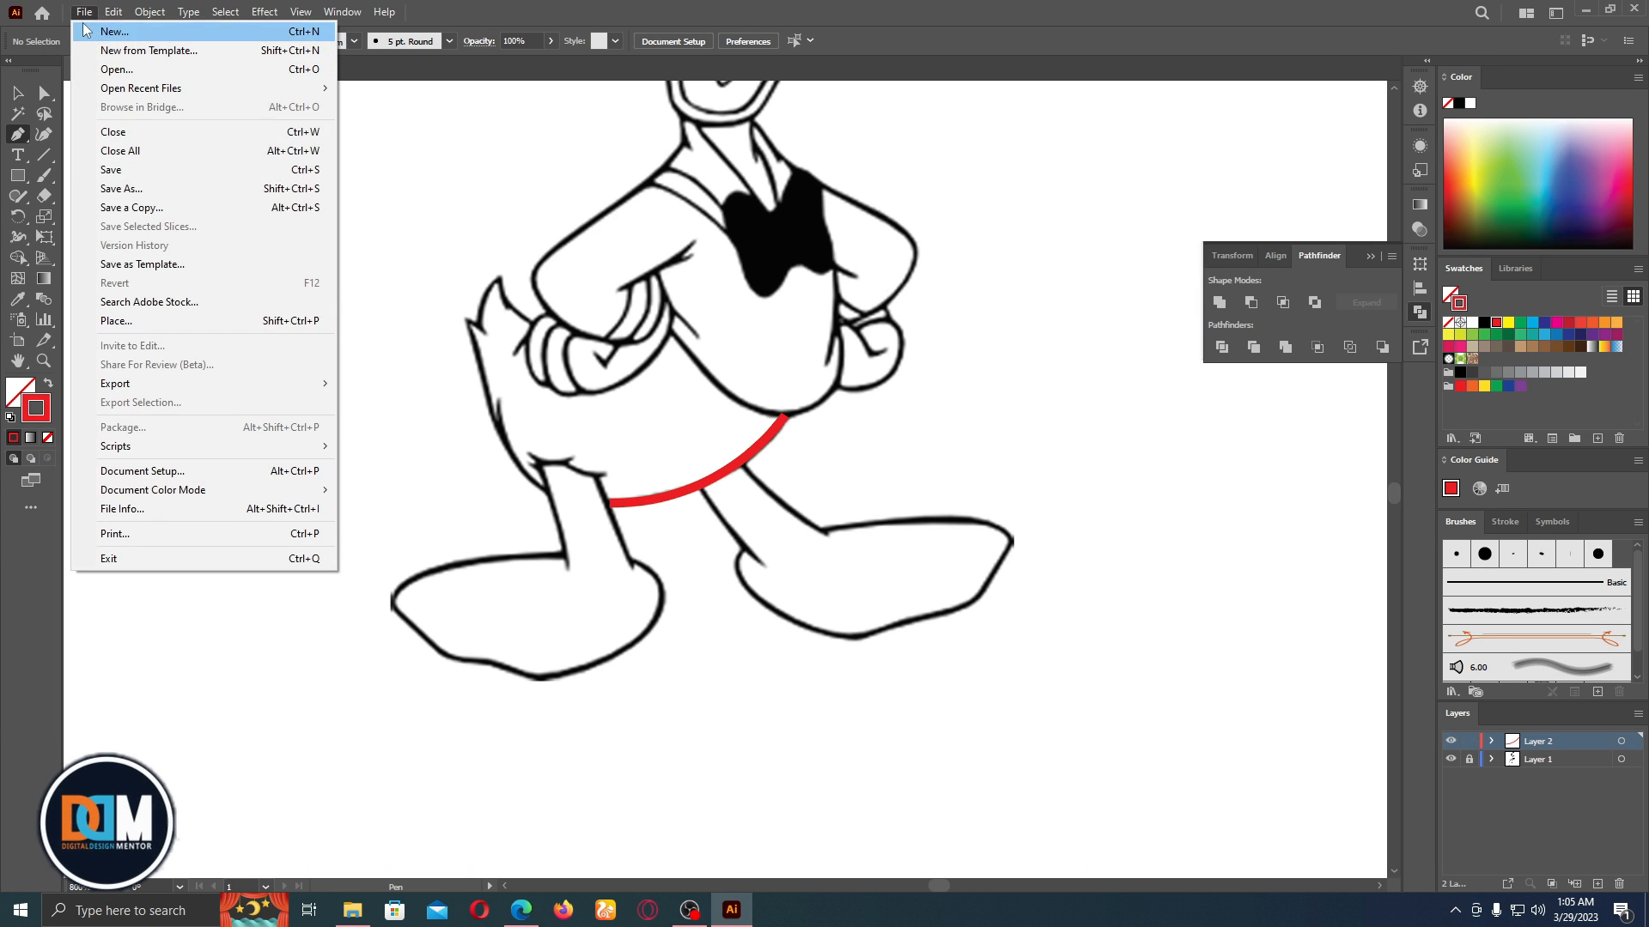
{"action": "left_click", "coordinate": [120, 189]}
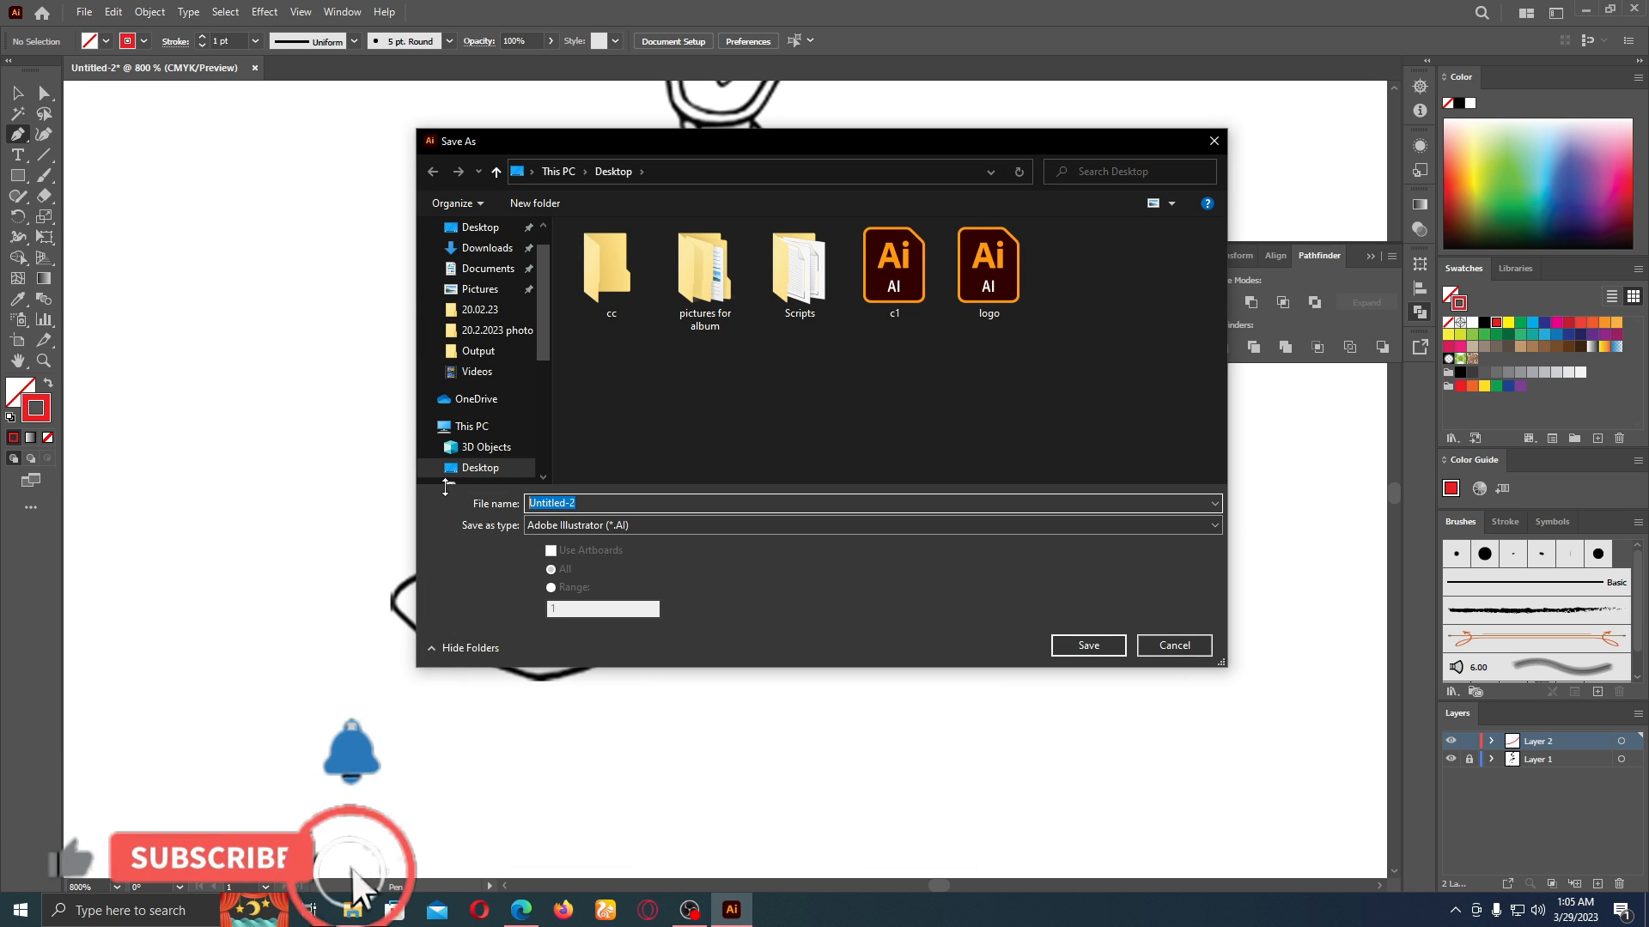
{"action": "type", "text": "cc"}
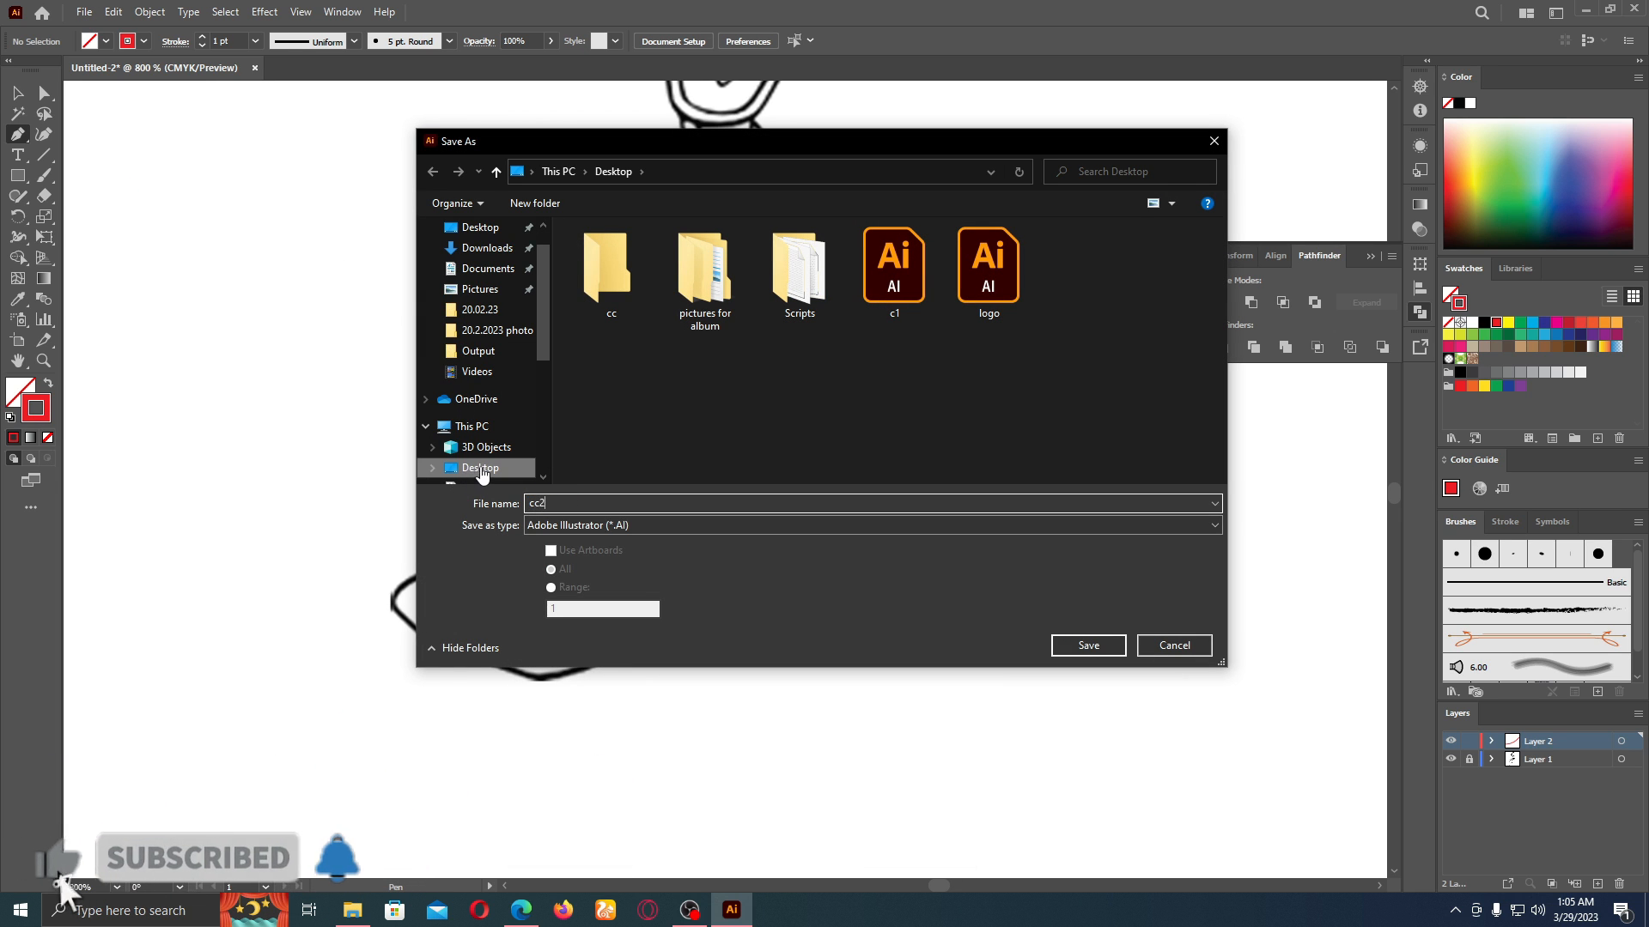
{"action": "type", "text": "2"}
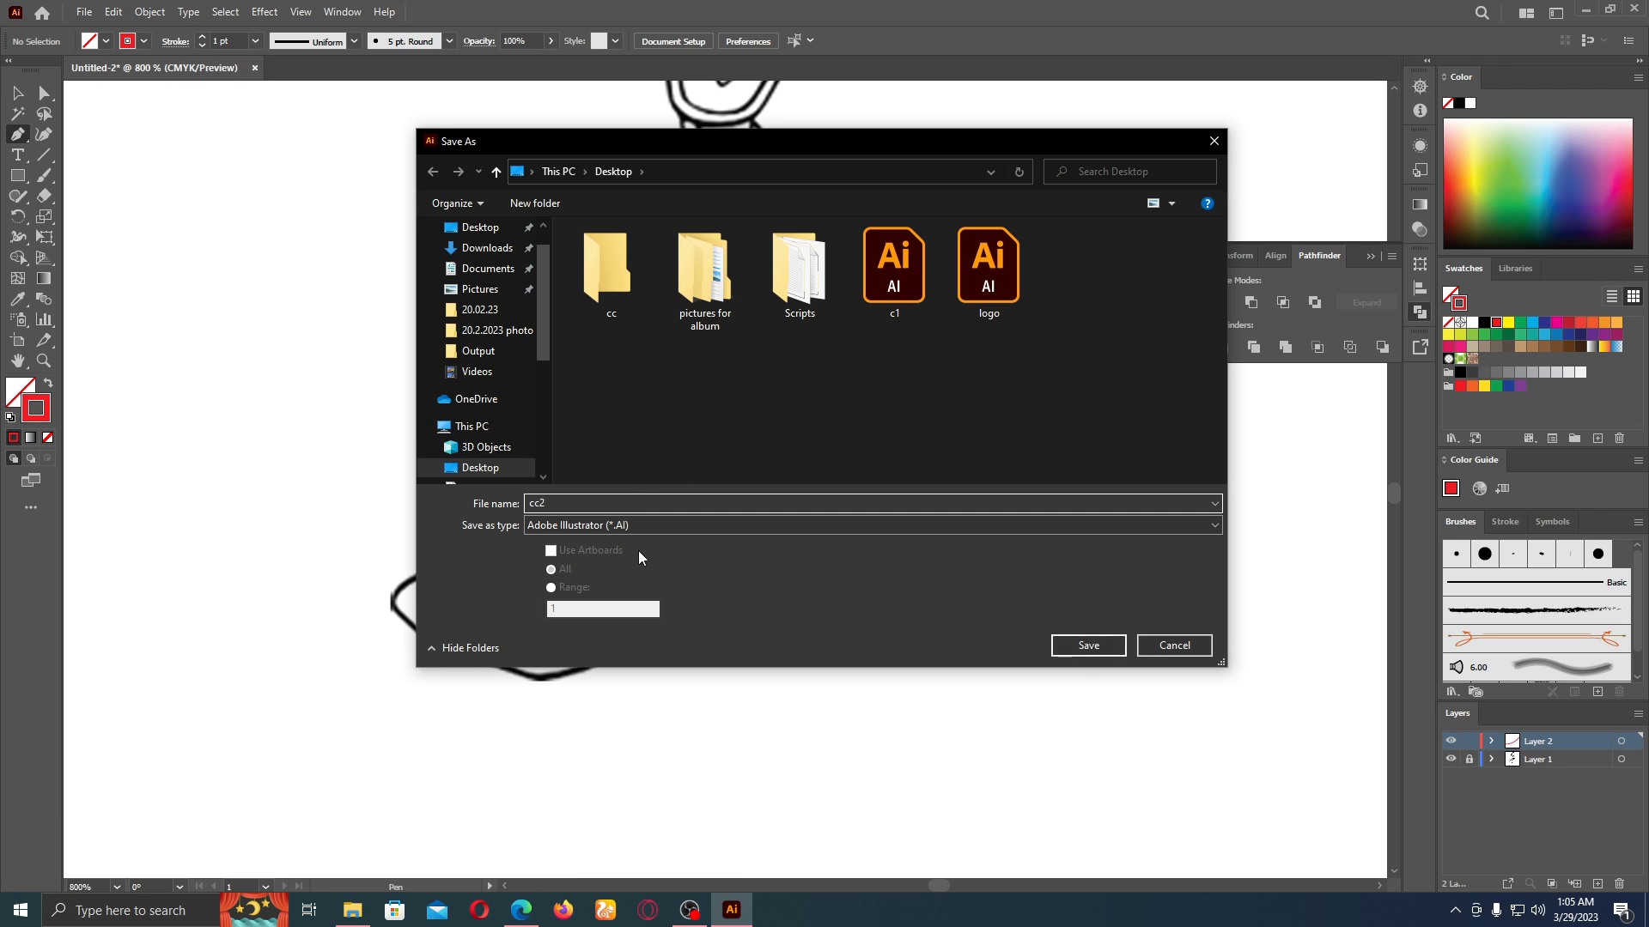
{"action": "left_click", "coordinate": [1088, 645]}
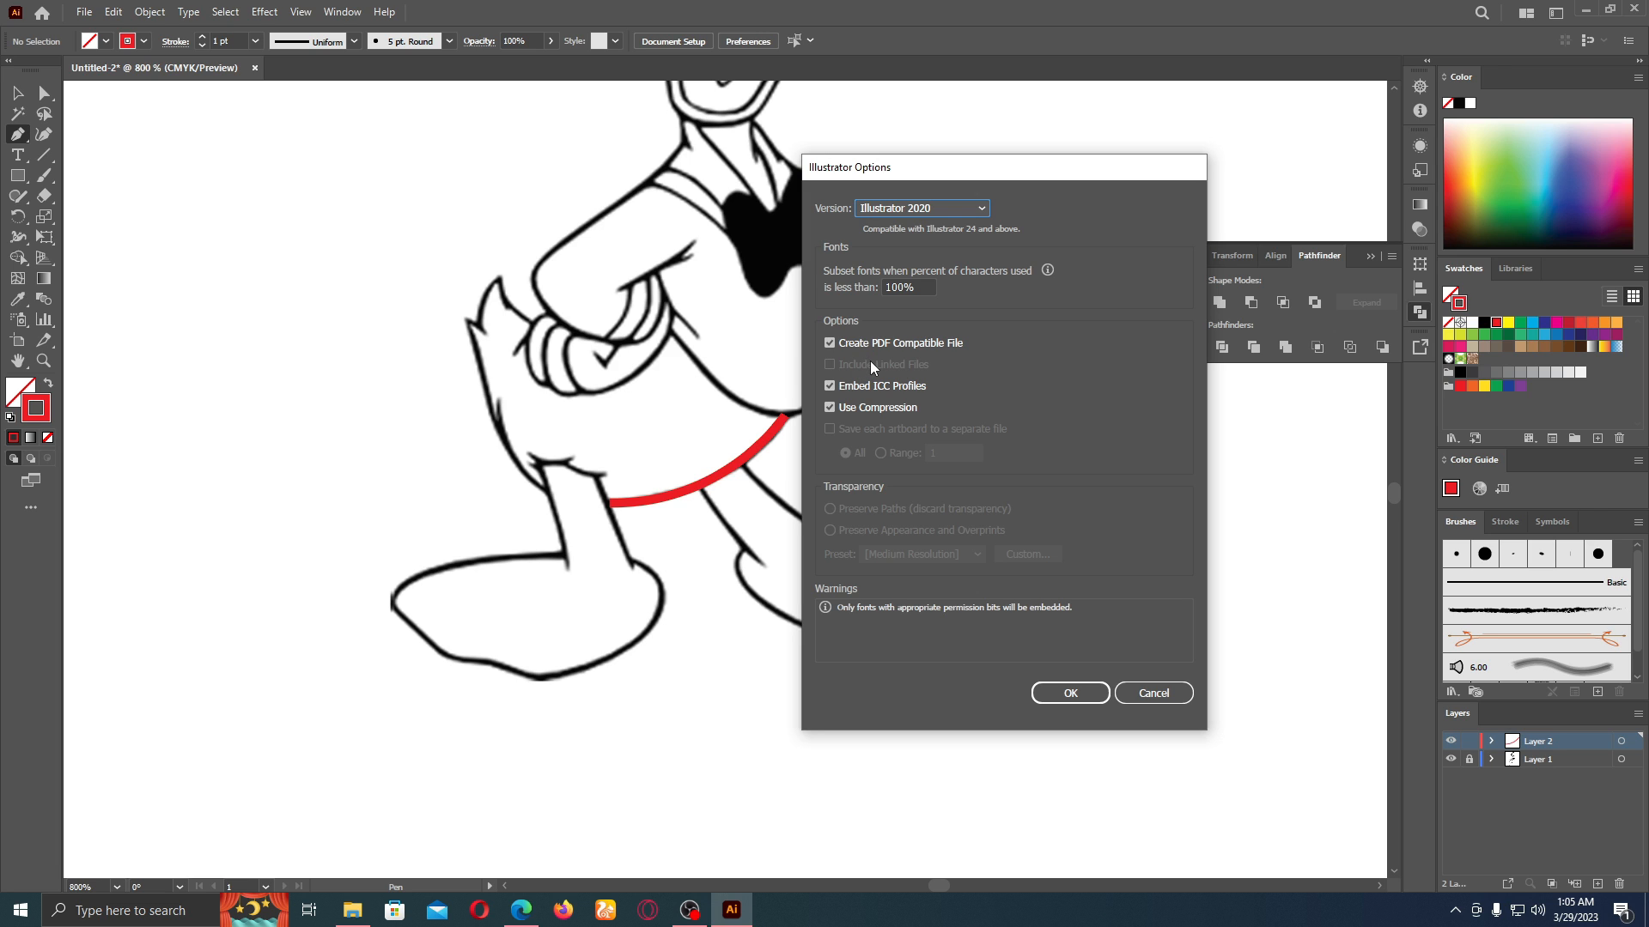
{"action": "left_click", "coordinate": [1153, 693]}
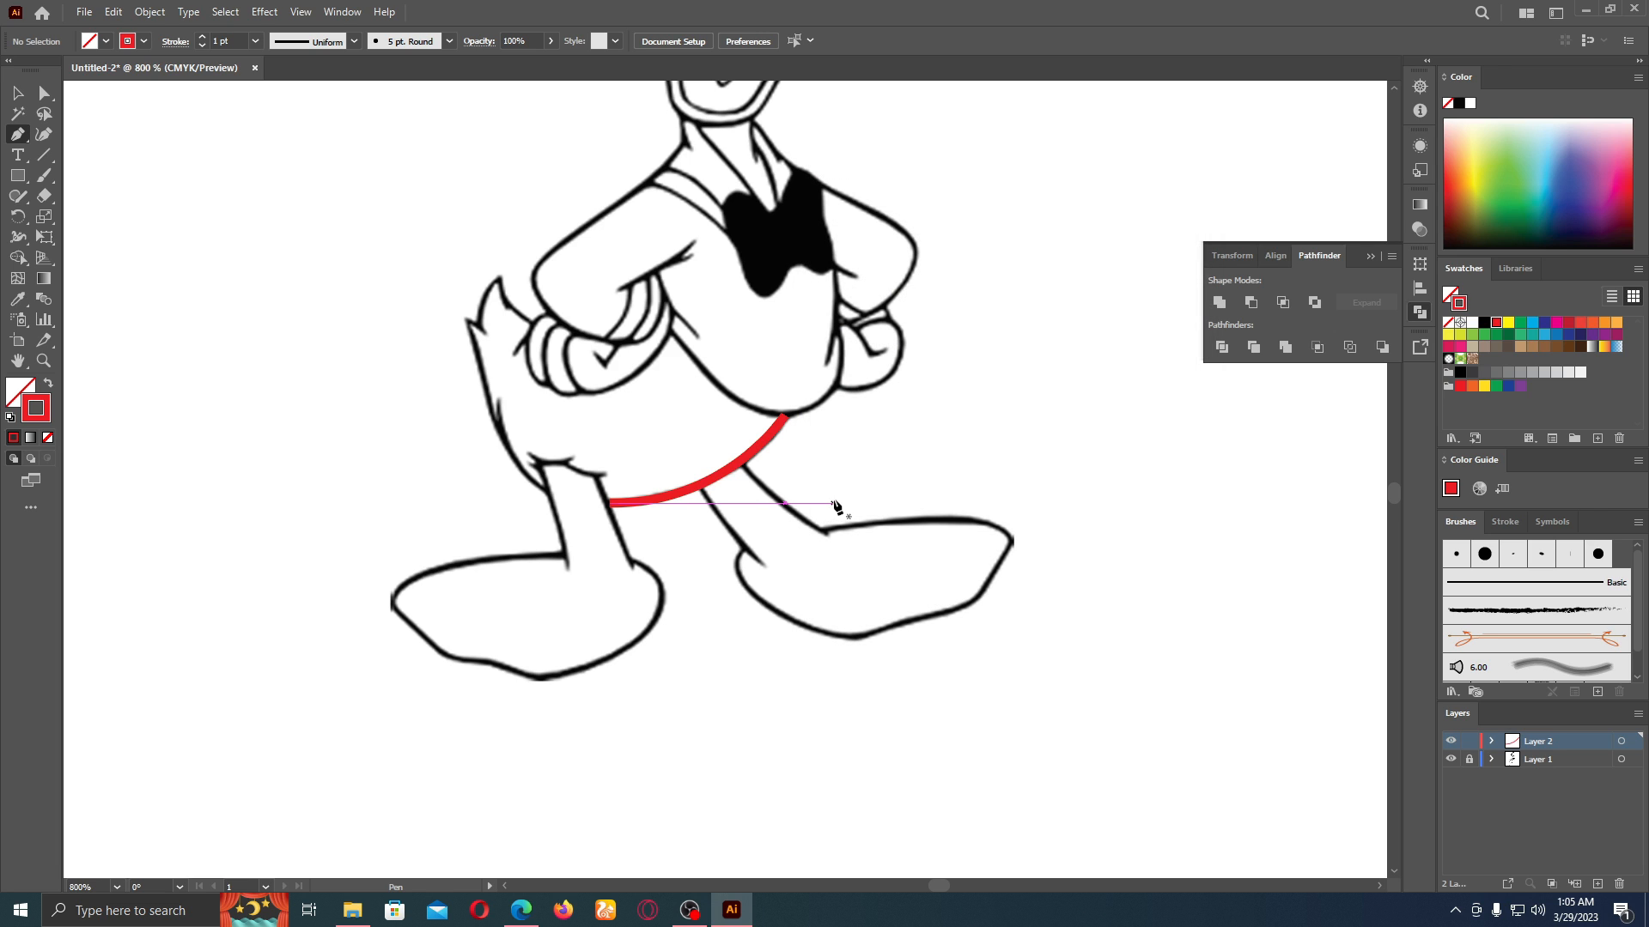
- Undo the belly path, the new drawing layer, and the locking, embedding and move of the cartoon image
{"action": "key", "text": "ctrl+z"}
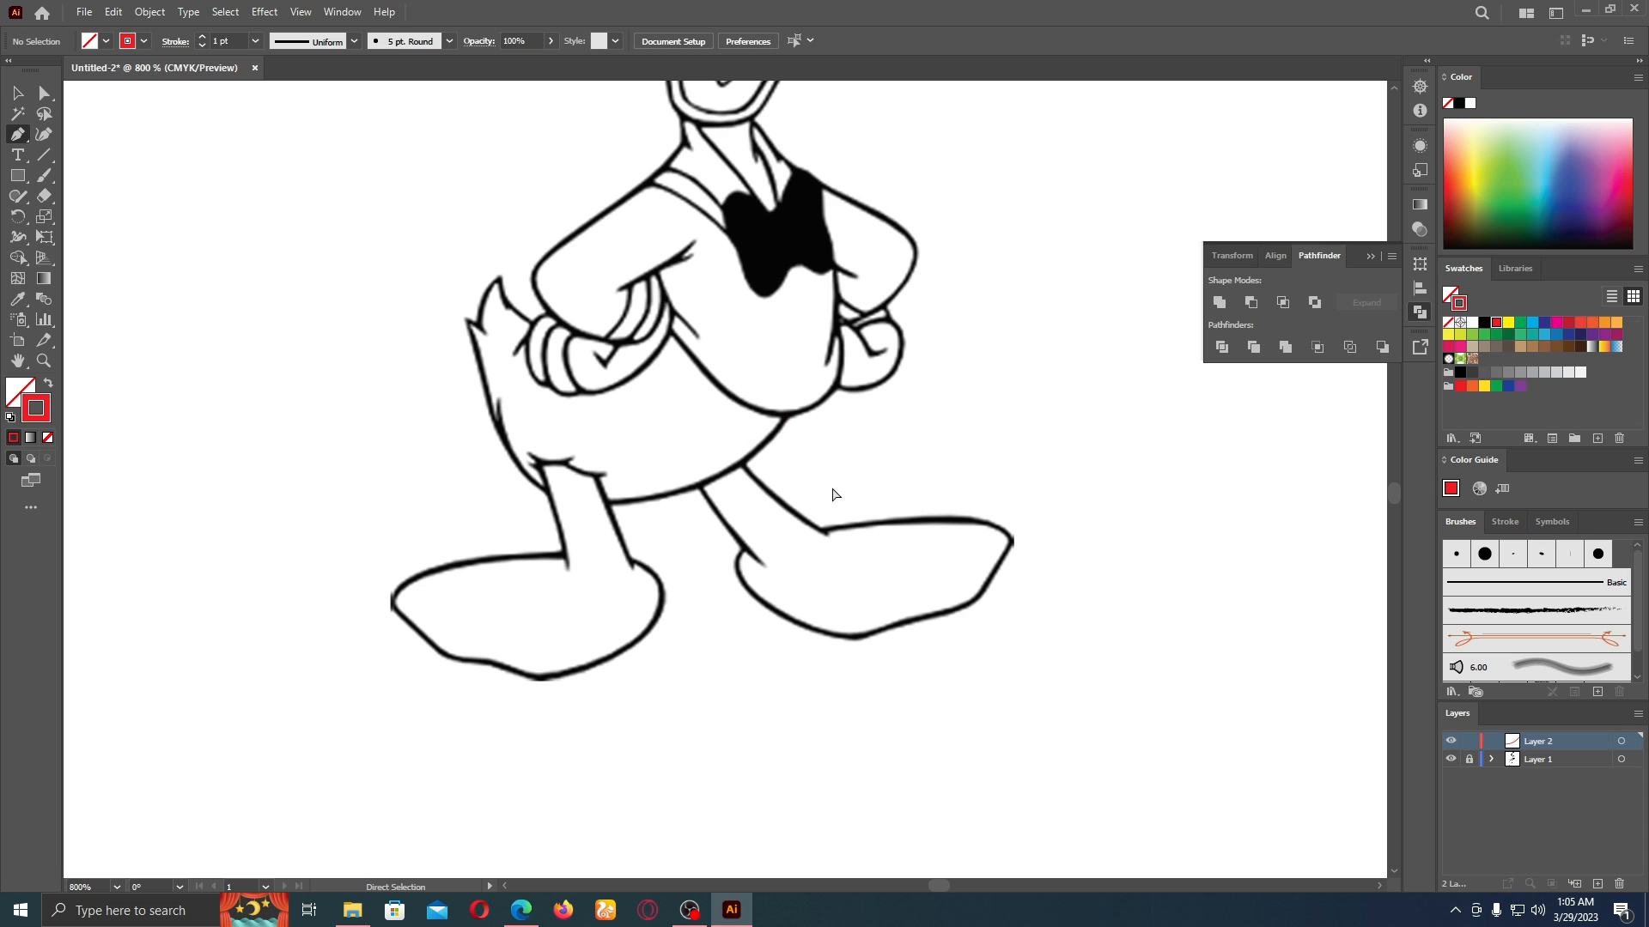
{"action": "key", "text": "ctrl+z"}
{"action": "key", "text": "ctrl+z"}
{"action": "key", "text": "ctrl+z"}
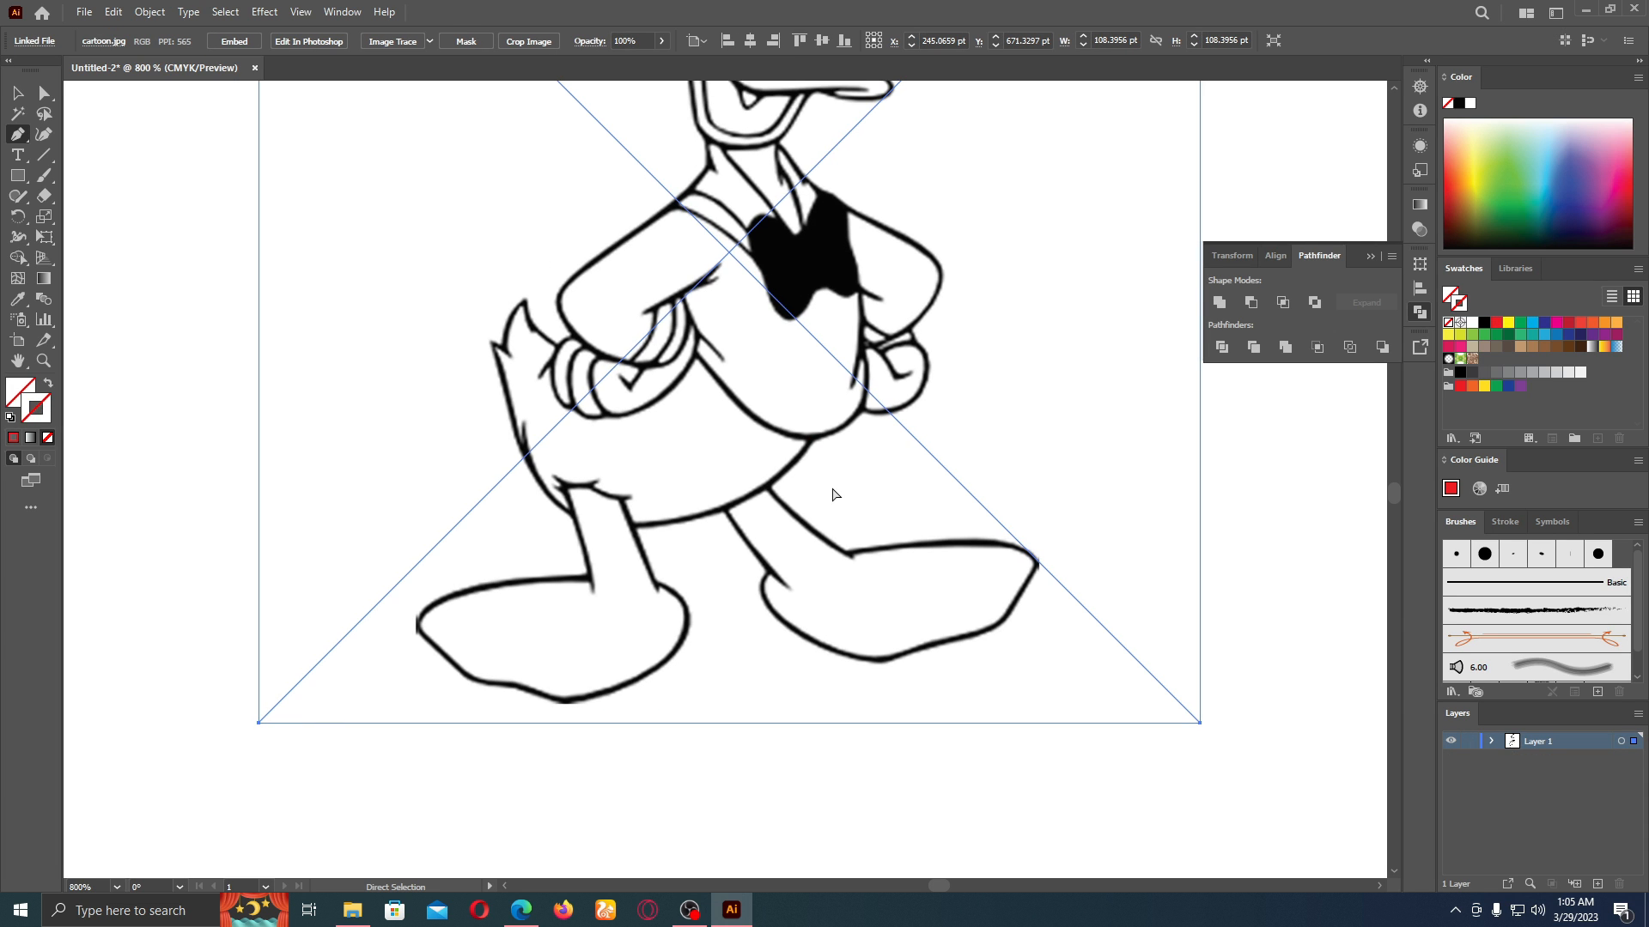
{"action": "key", "text": "ctrl+minus"}
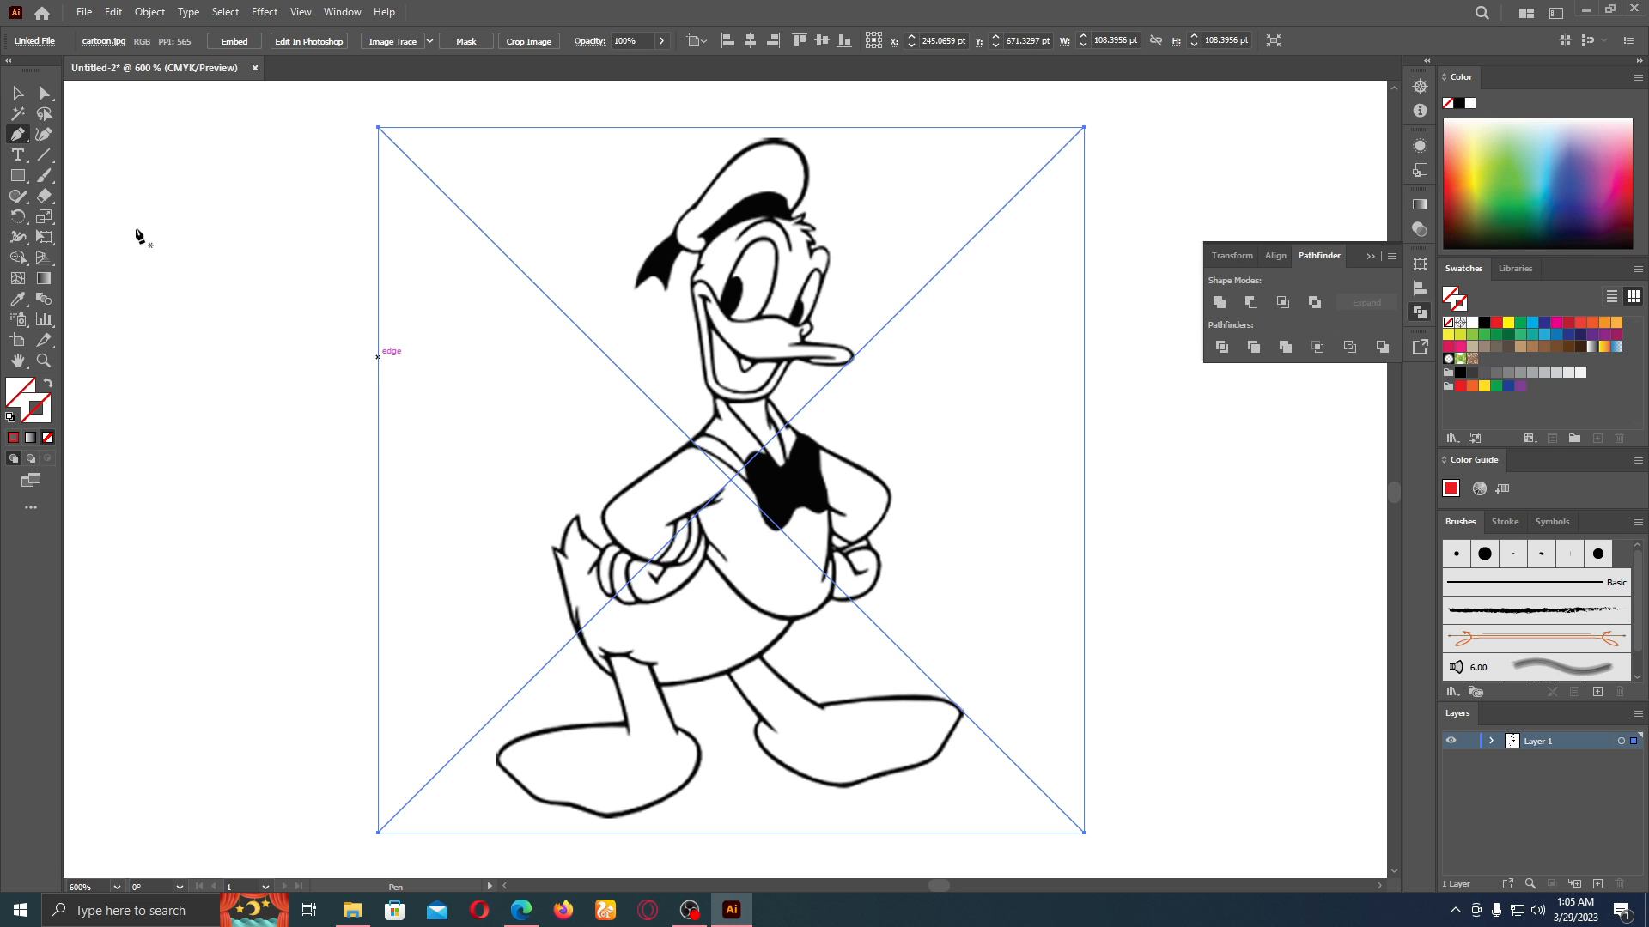
- Try saving the document to the Desktop as an Illustrator file named oo, checking the Include Linked Files option
{"action": "left_click", "coordinate": [84, 12]}
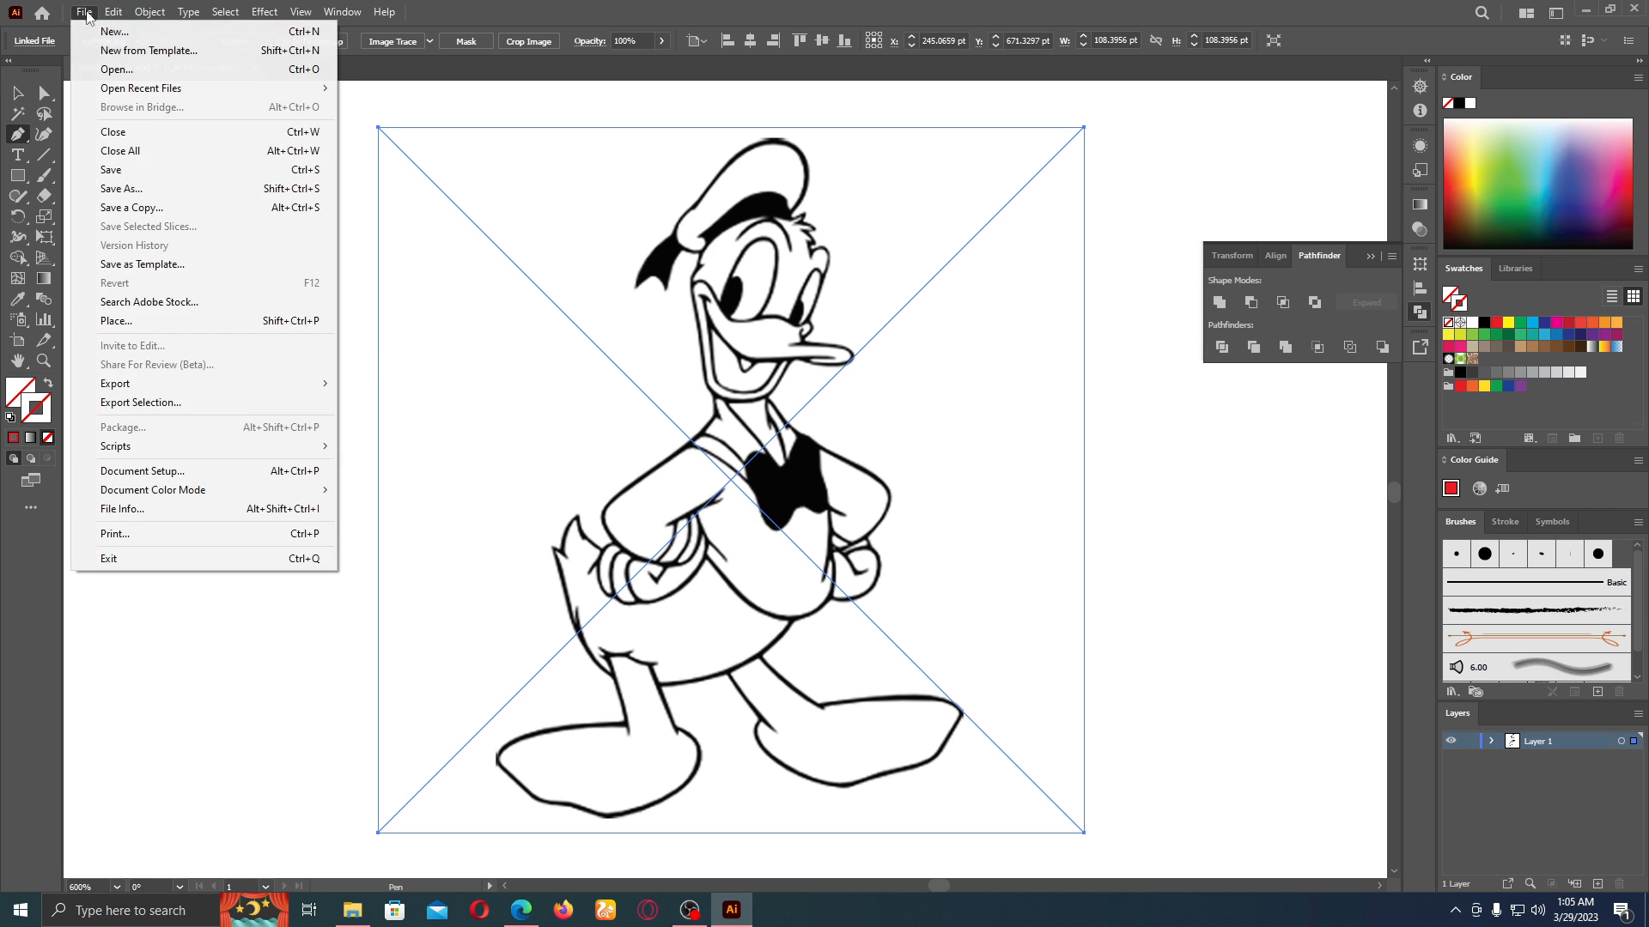
{"action": "left_click", "coordinate": [125, 188]}
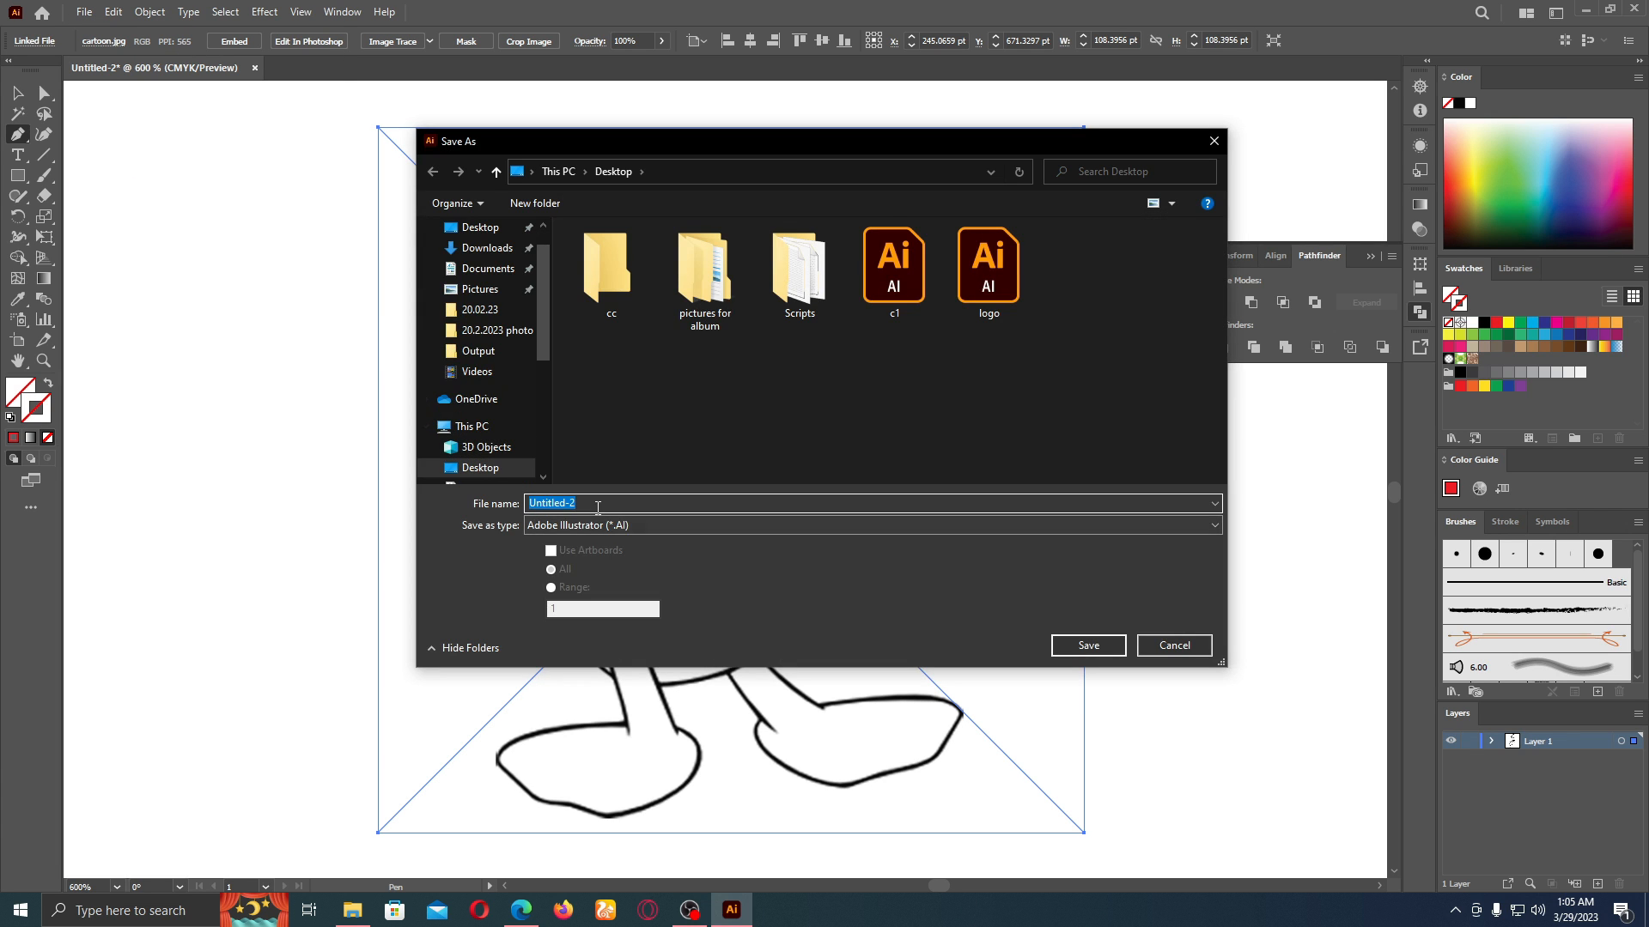
{"action": "type", "text": "oo"}
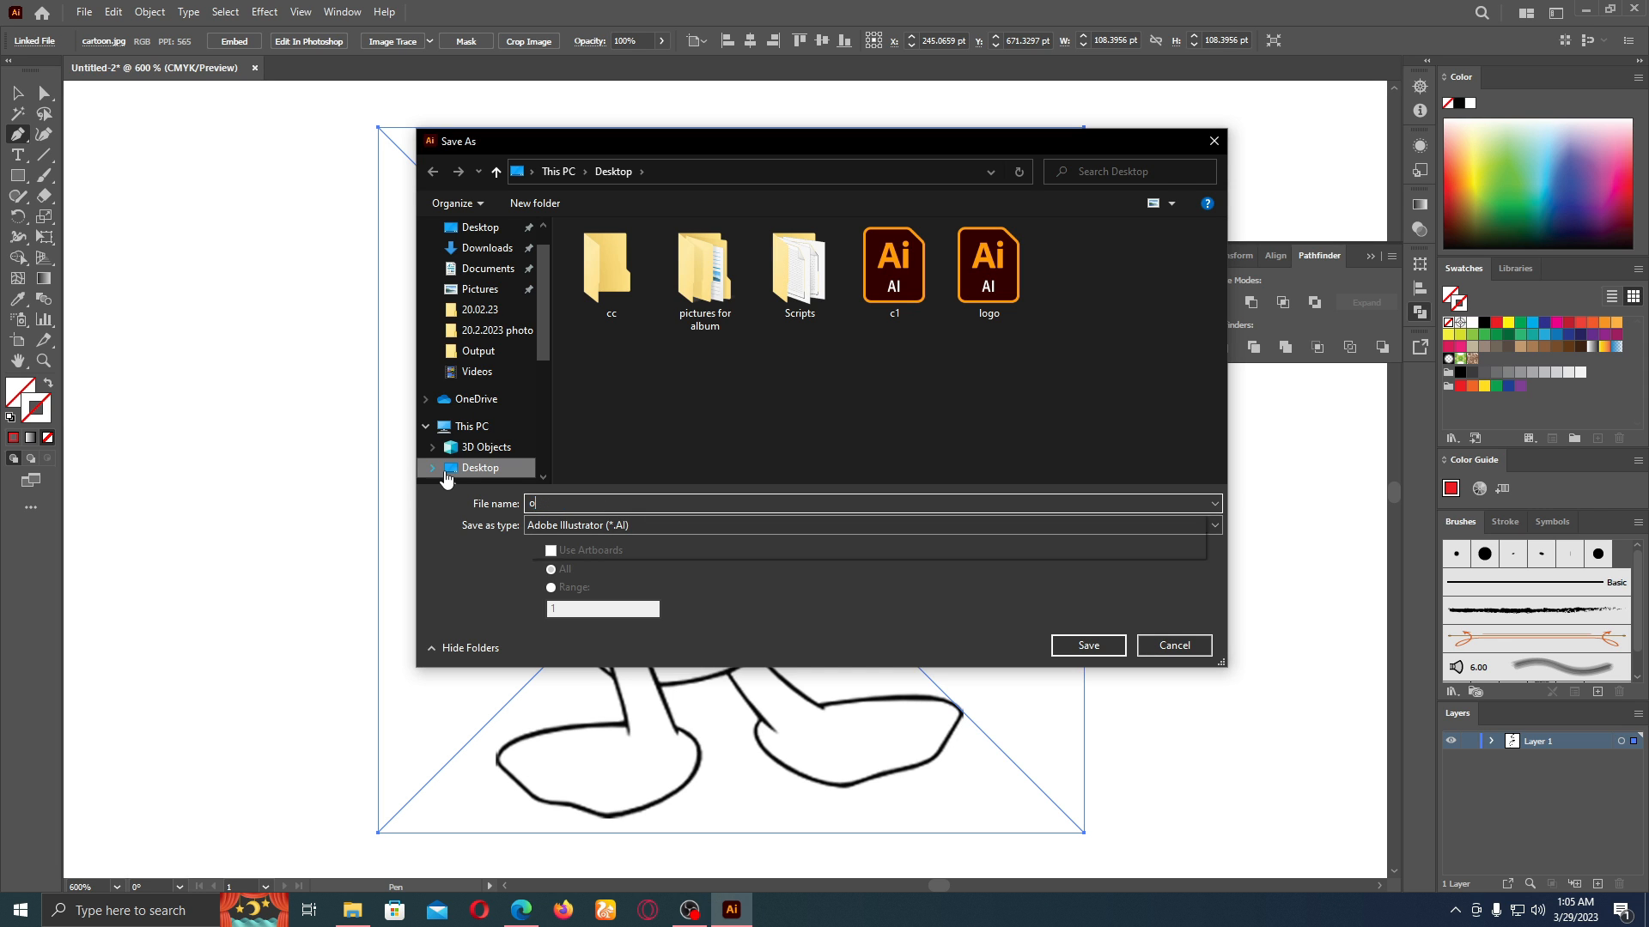
{"action": "left_click", "coordinate": [1100, 645]}
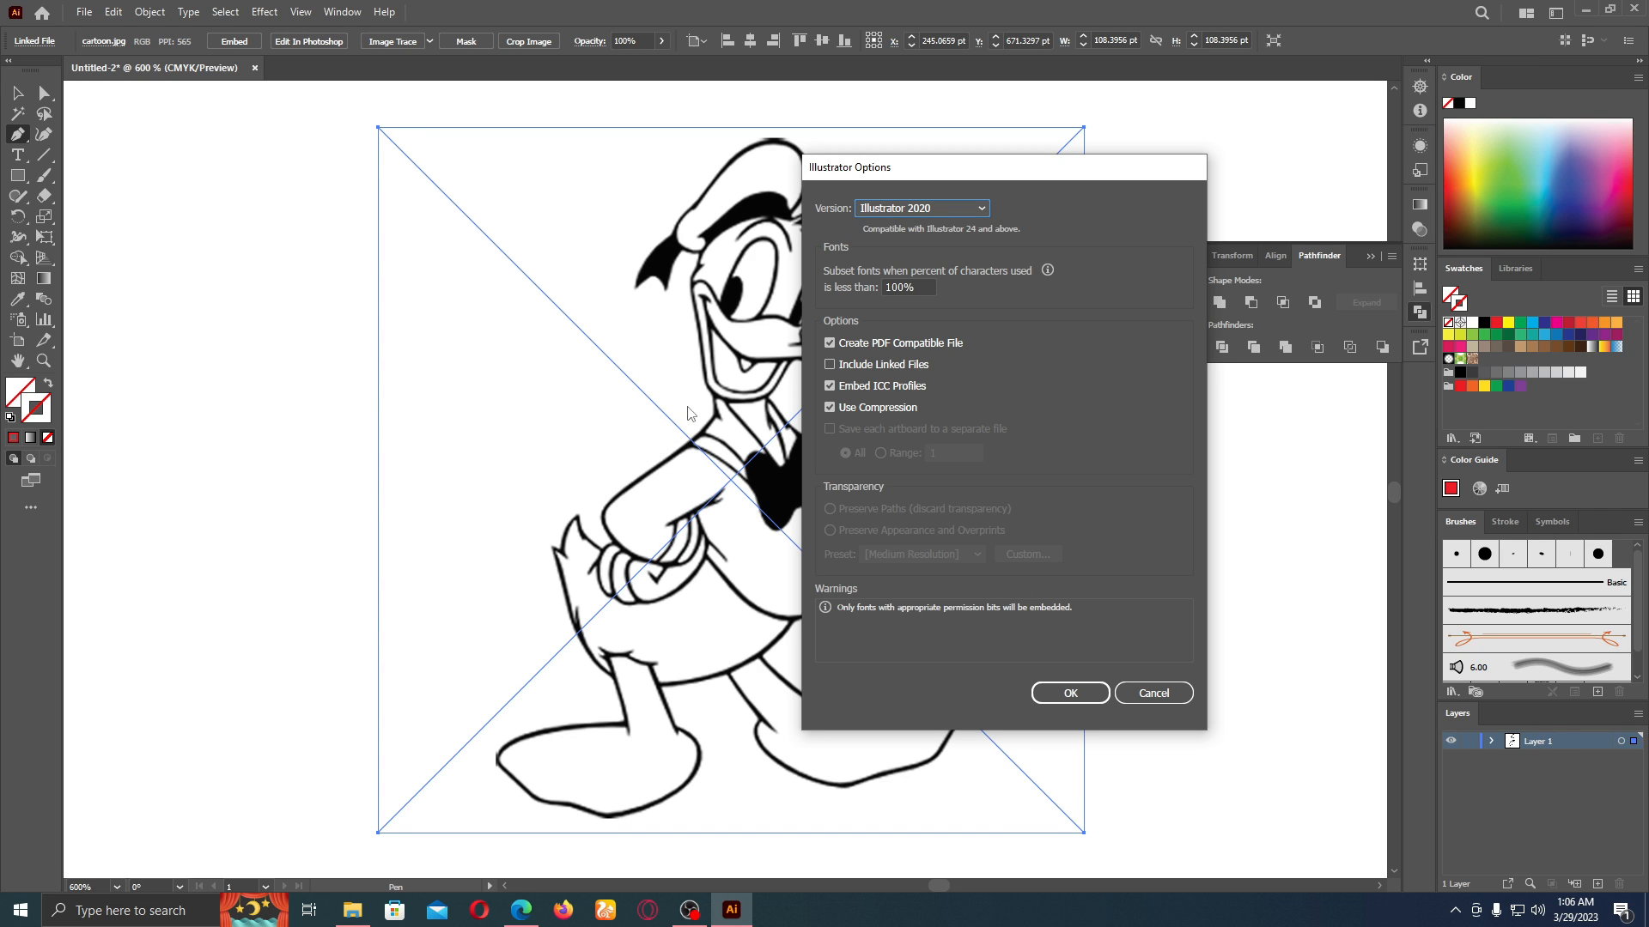
{"action": "left_click", "coordinate": [829, 366]}
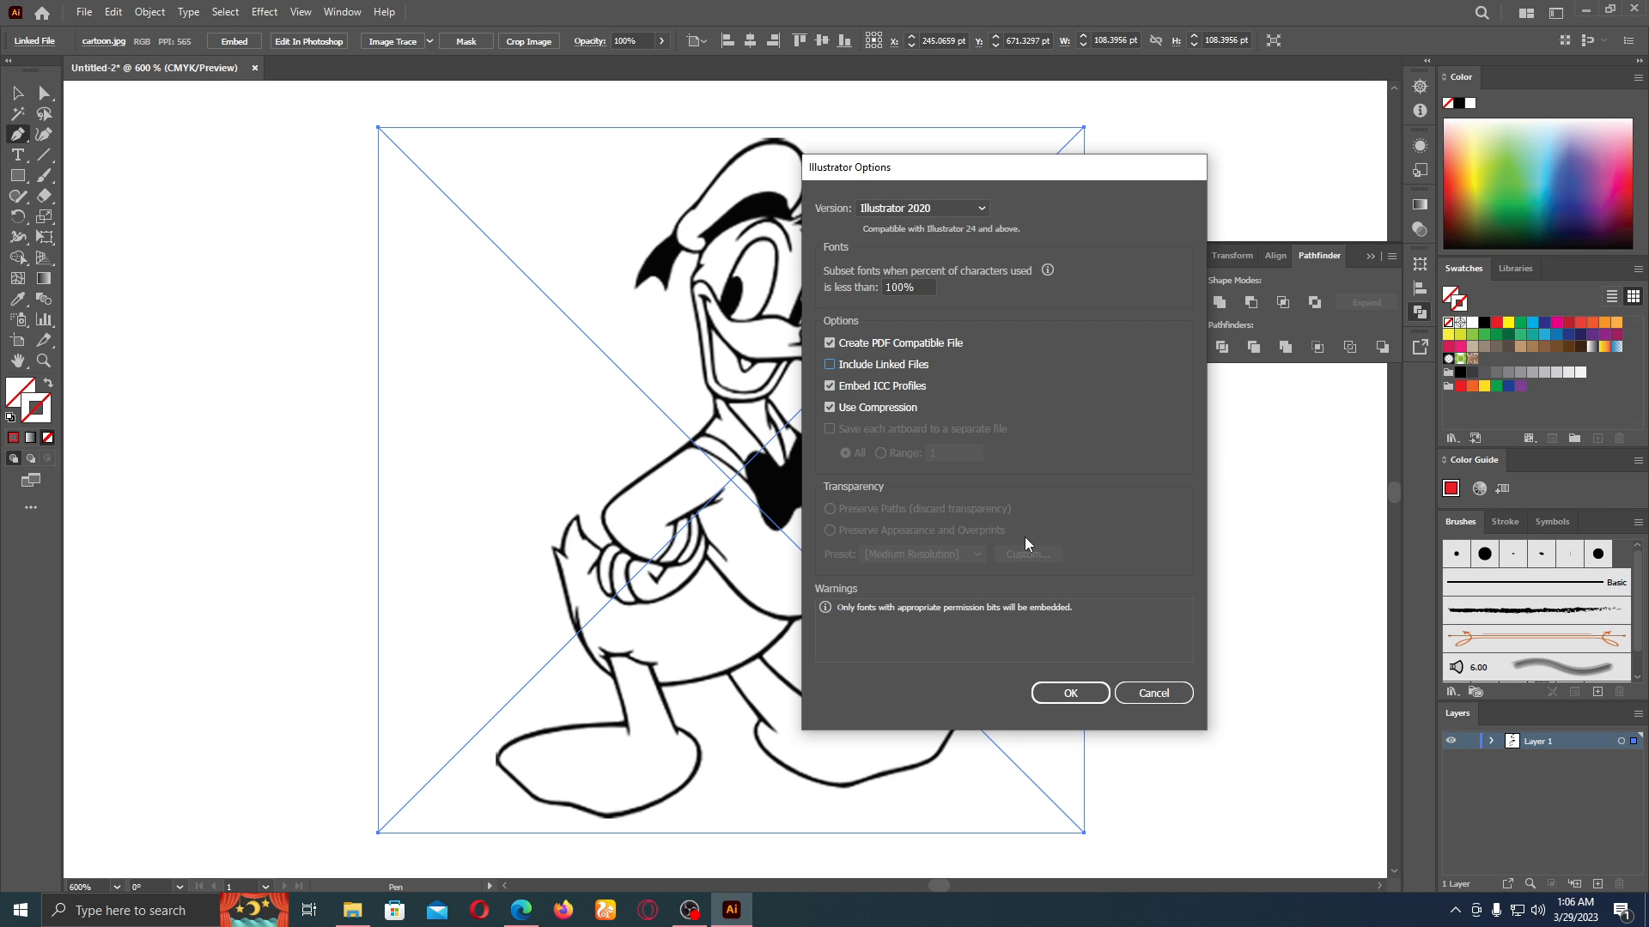
{"action": "left_click", "coordinate": [1154, 693]}
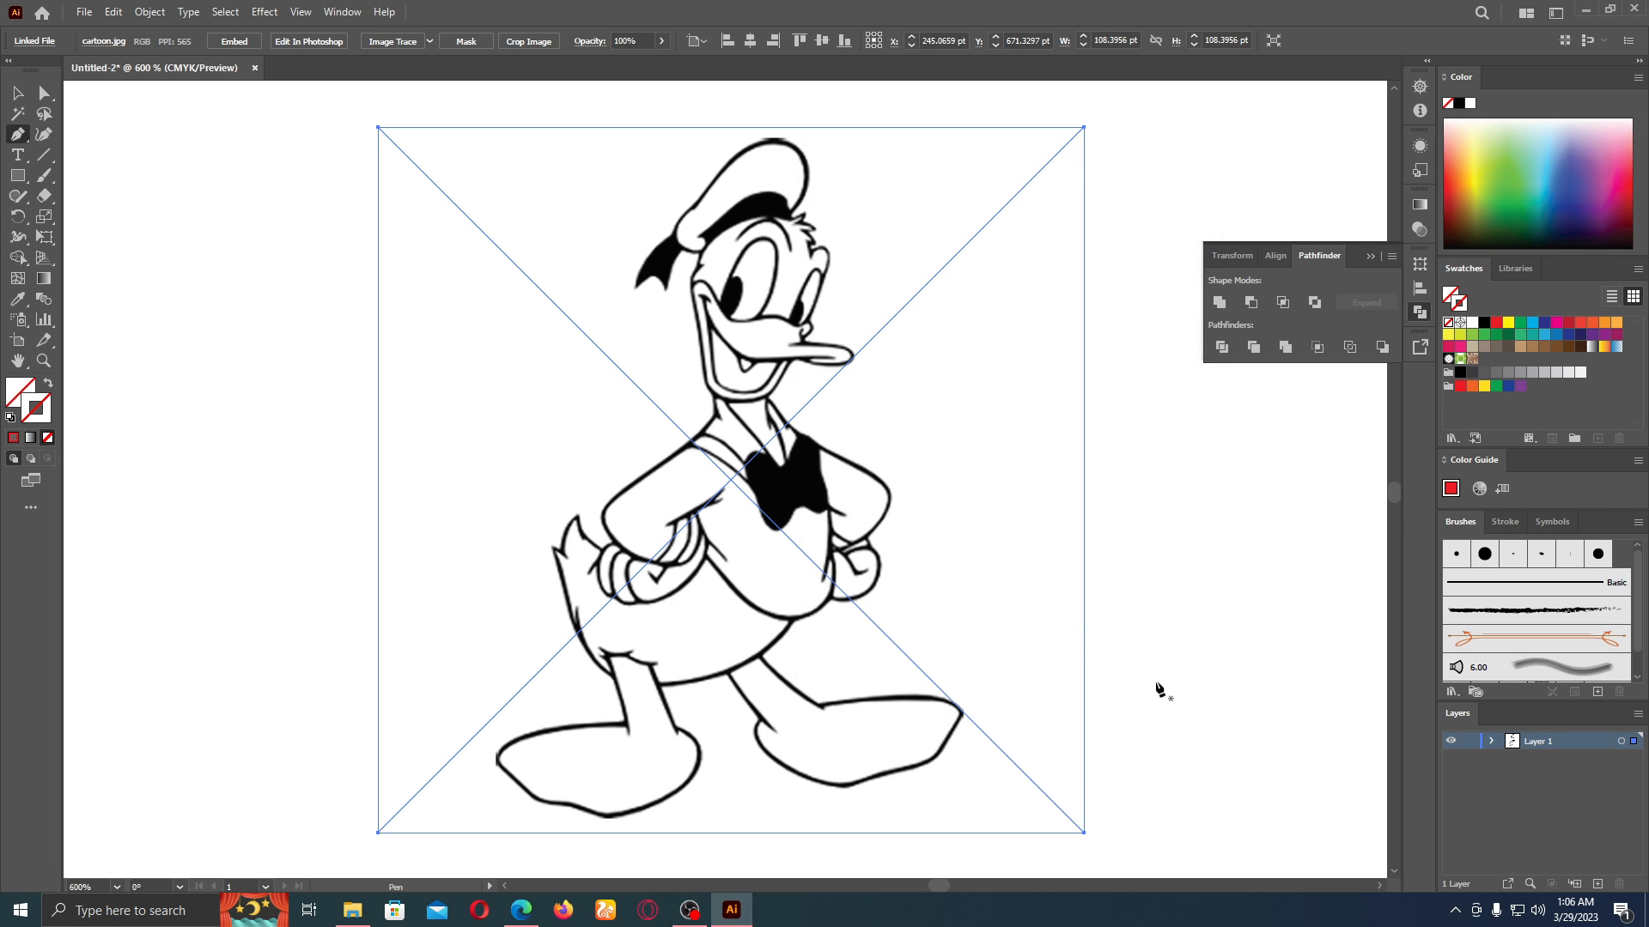
- Move the linked cartoon image to about X 237.42 pt, Y 651.02 pt and enlarge it to about 135.3 pt square
{"action": "left_click", "coordinate": [18, 93]}
{"action": "key", "text": "ctrl+minus"}
{"action": "key", "text": "ctrl+minus"}
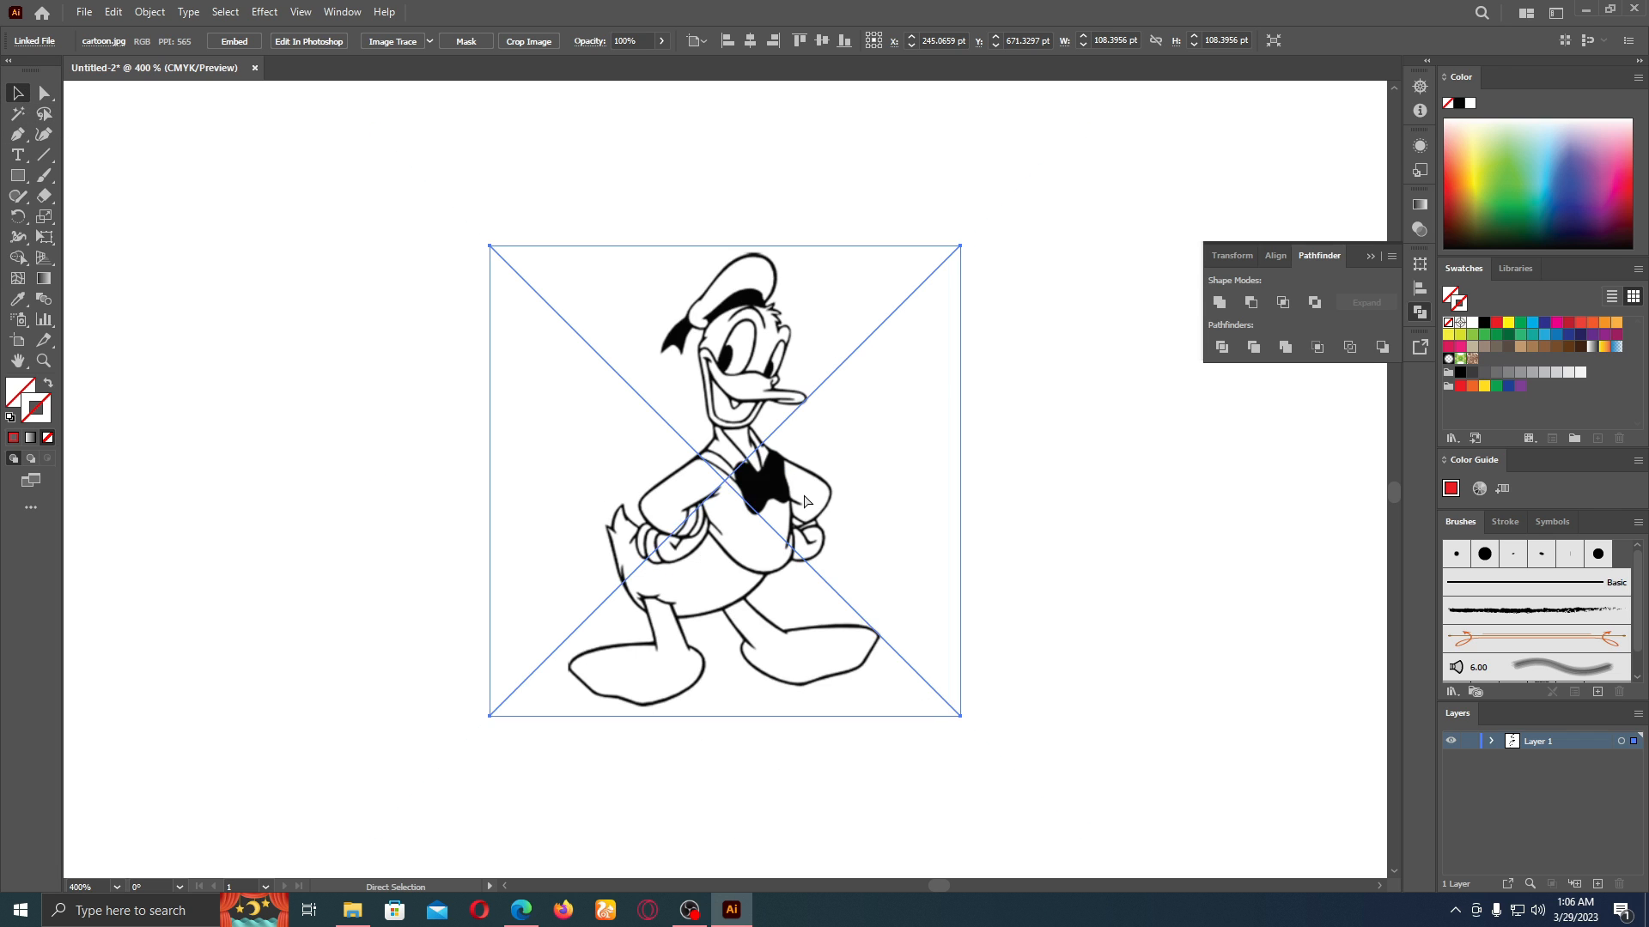
{"action": "scroll", "coordinate": [776, 473], "scroll_direction": "down", "scroll_amount": 1}
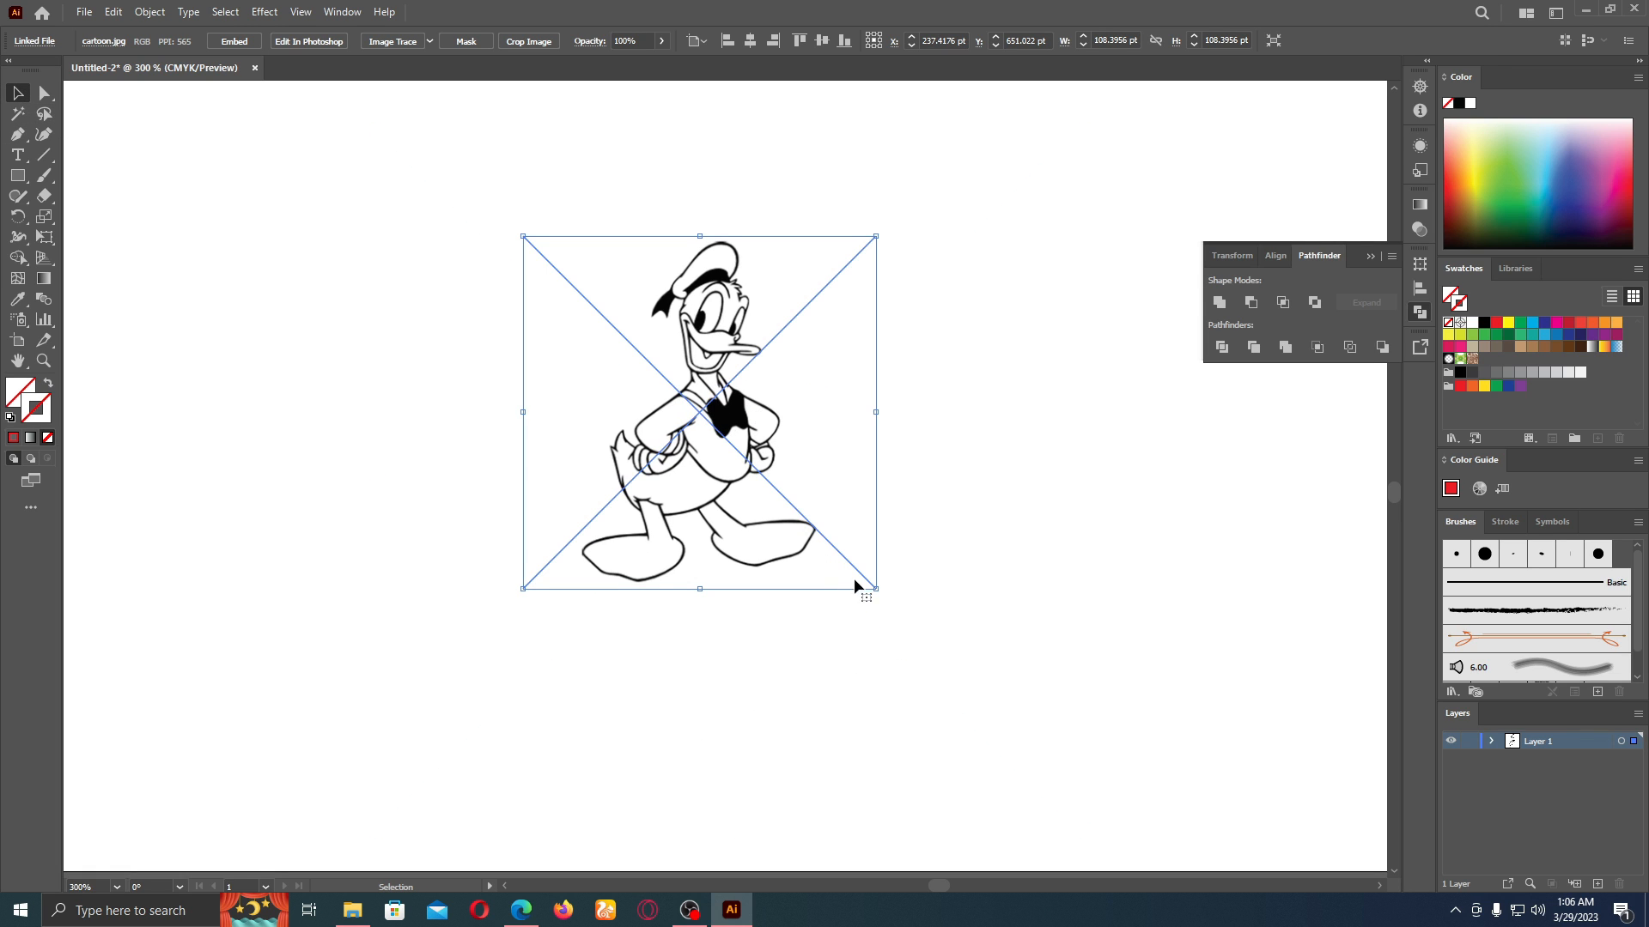
{"action": "left_click_drag", "start_coordinate": [875, 589], "coordinate": [883, 668]}
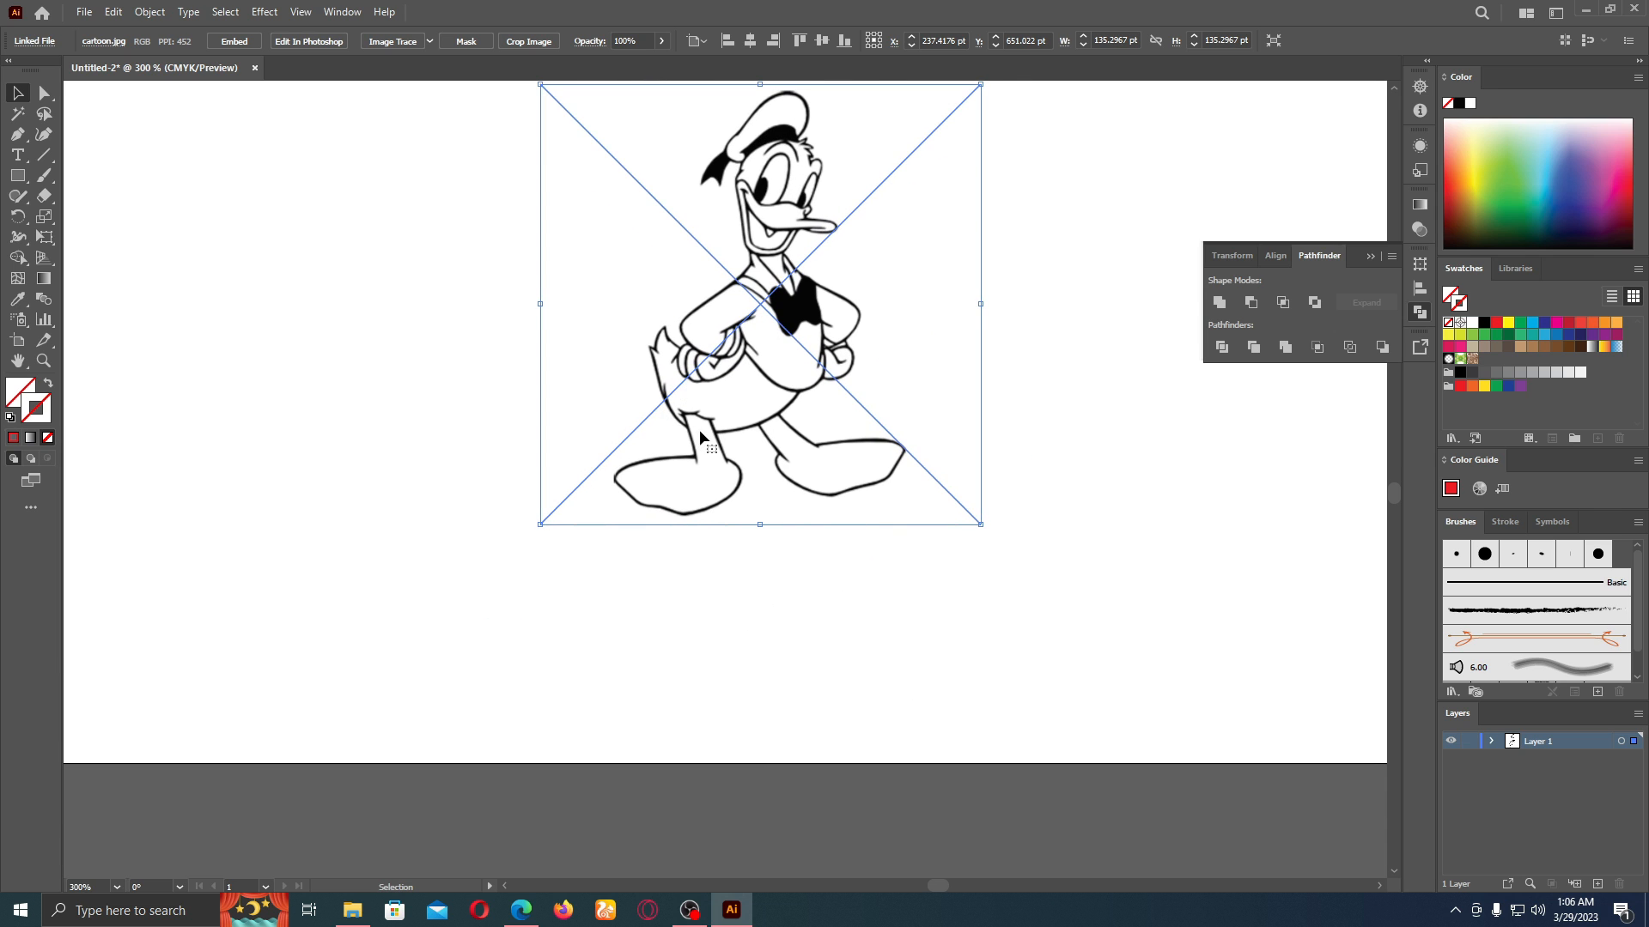
- Start exporting the artwork to the Desktop as a JPEG file named yyy
{"action": "left_click", "coordinate": [85, 12]}
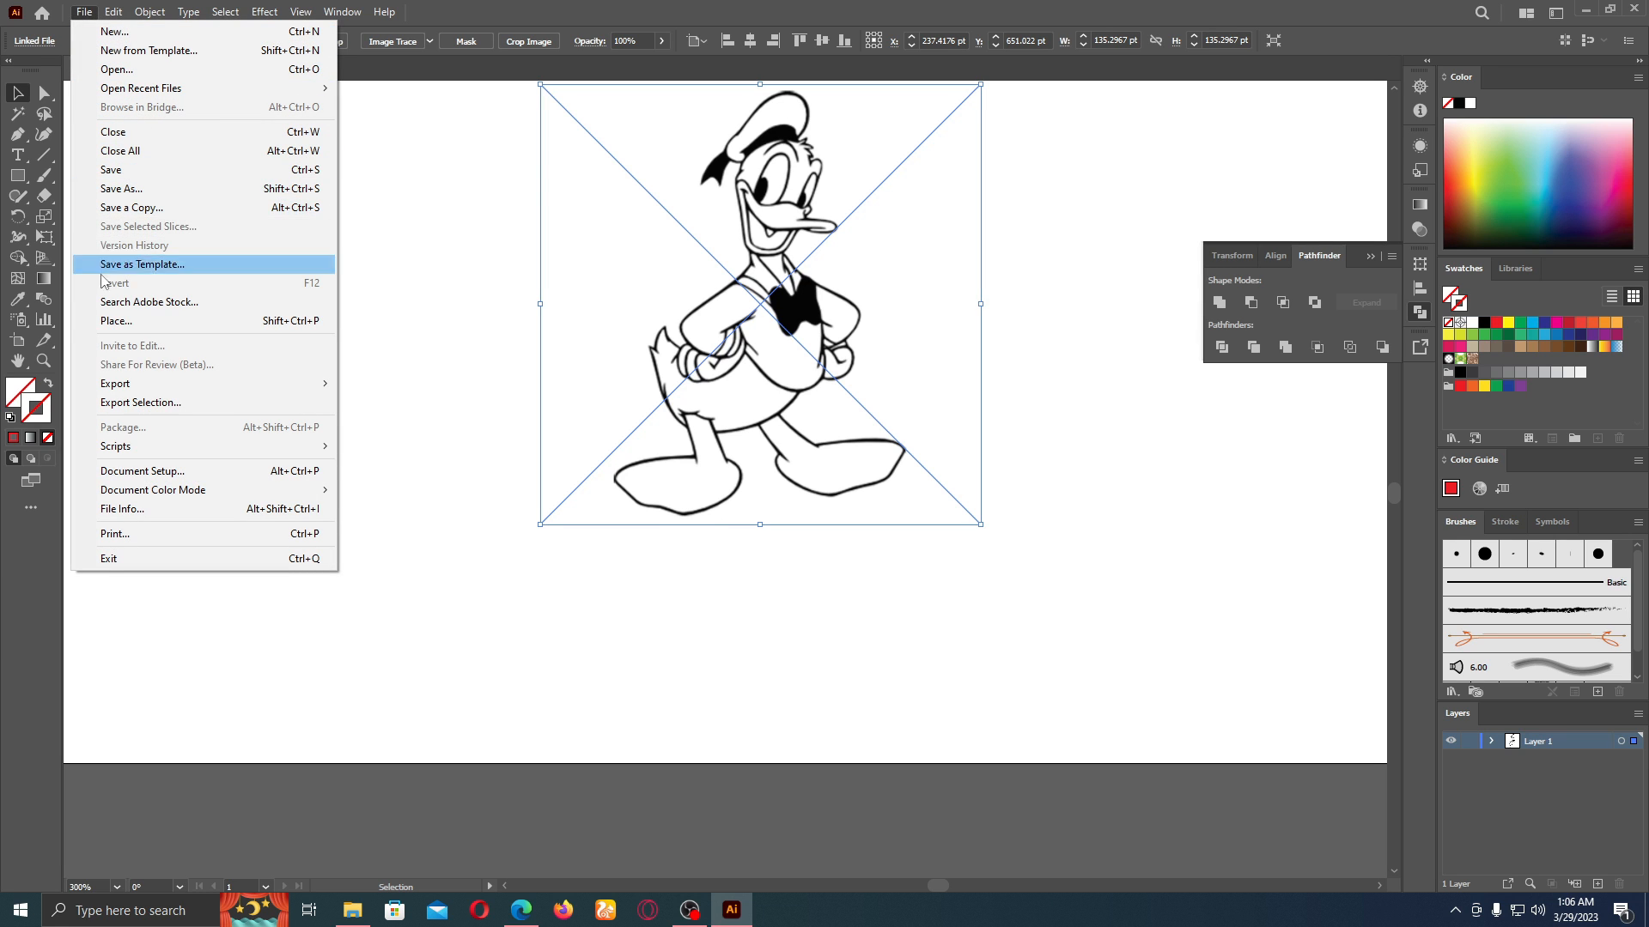
{"action": "mouse_move", "coordinate": [139, 387]}
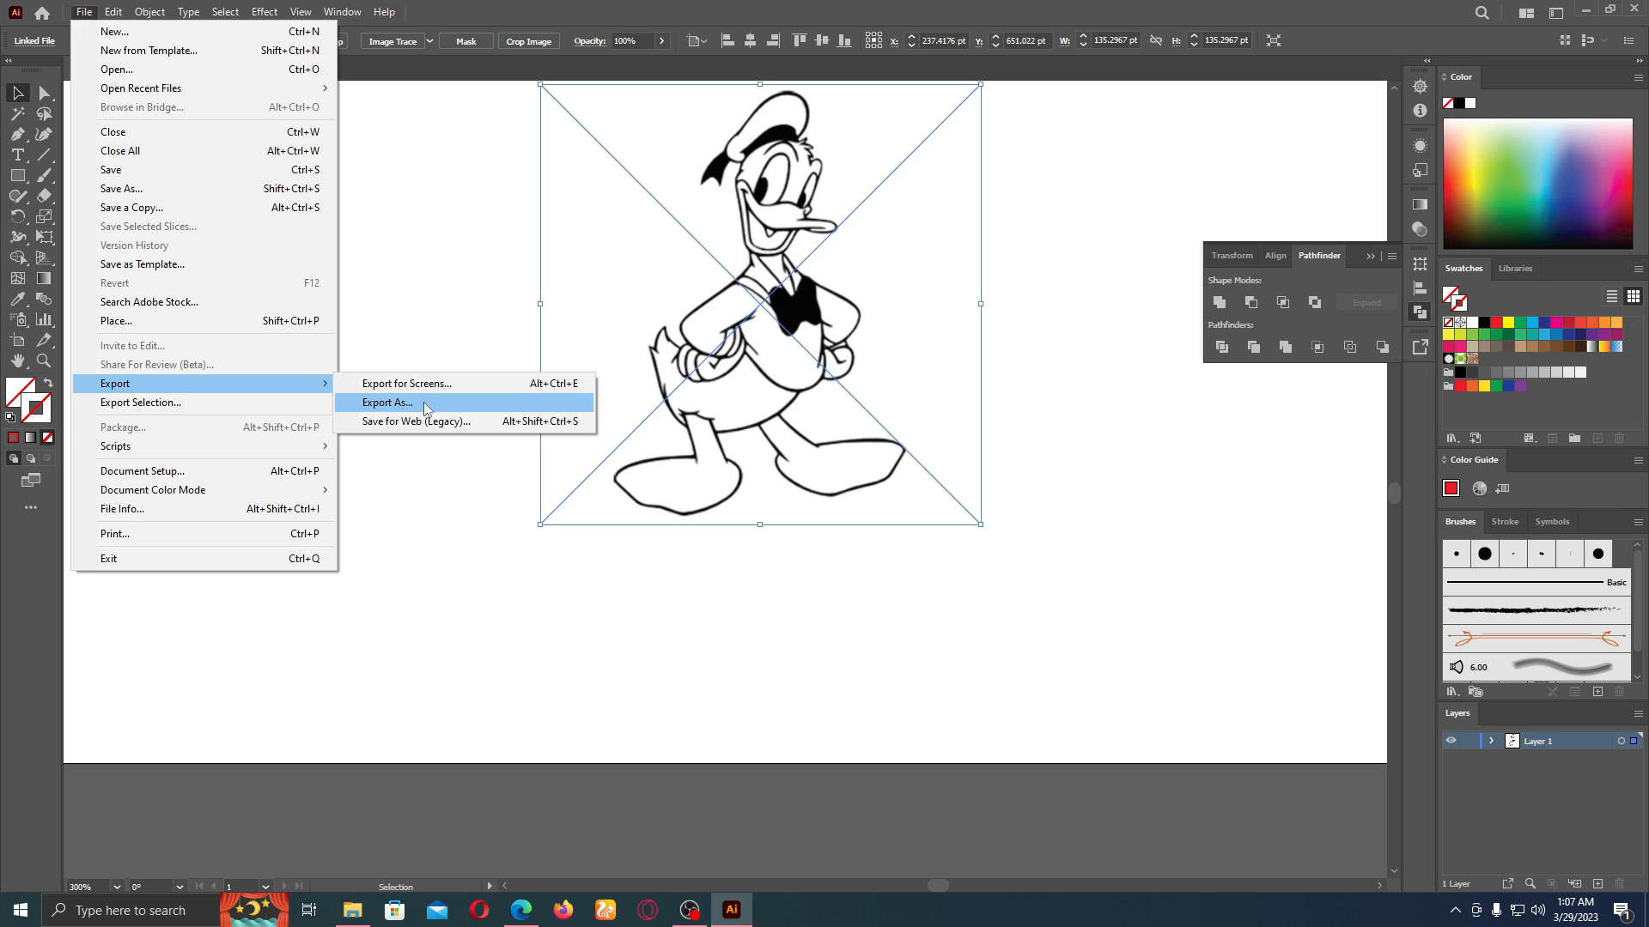
{"action": "left_click", "coordinate": [434, 410]}
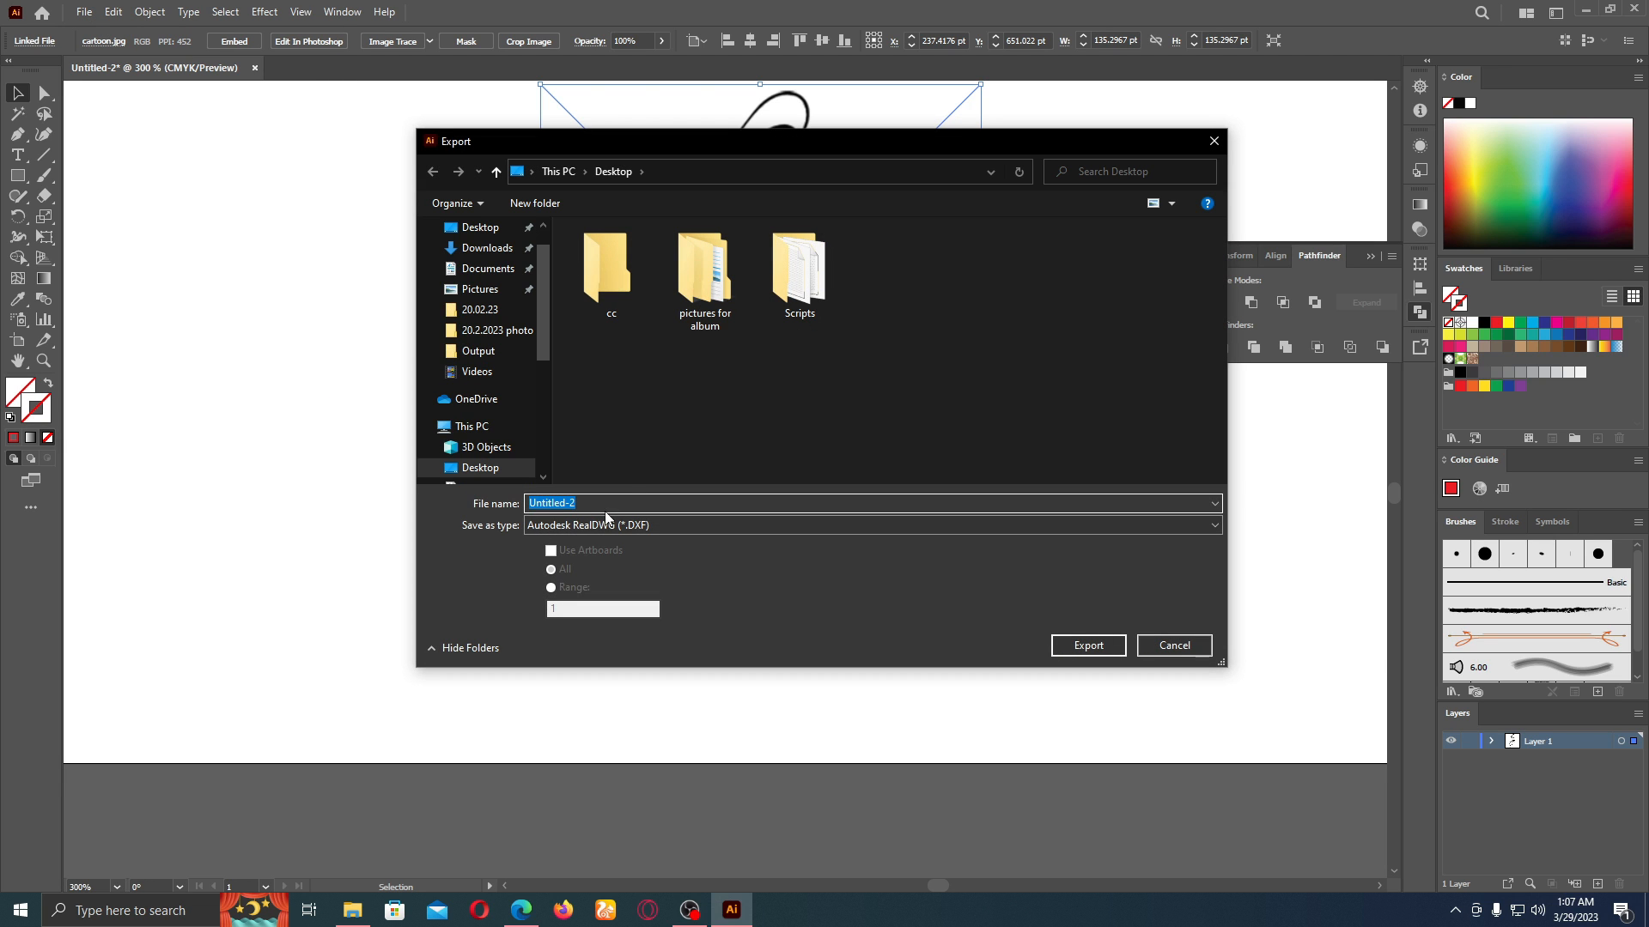
{"action": "left_click", "coordinate": [667, 524]}
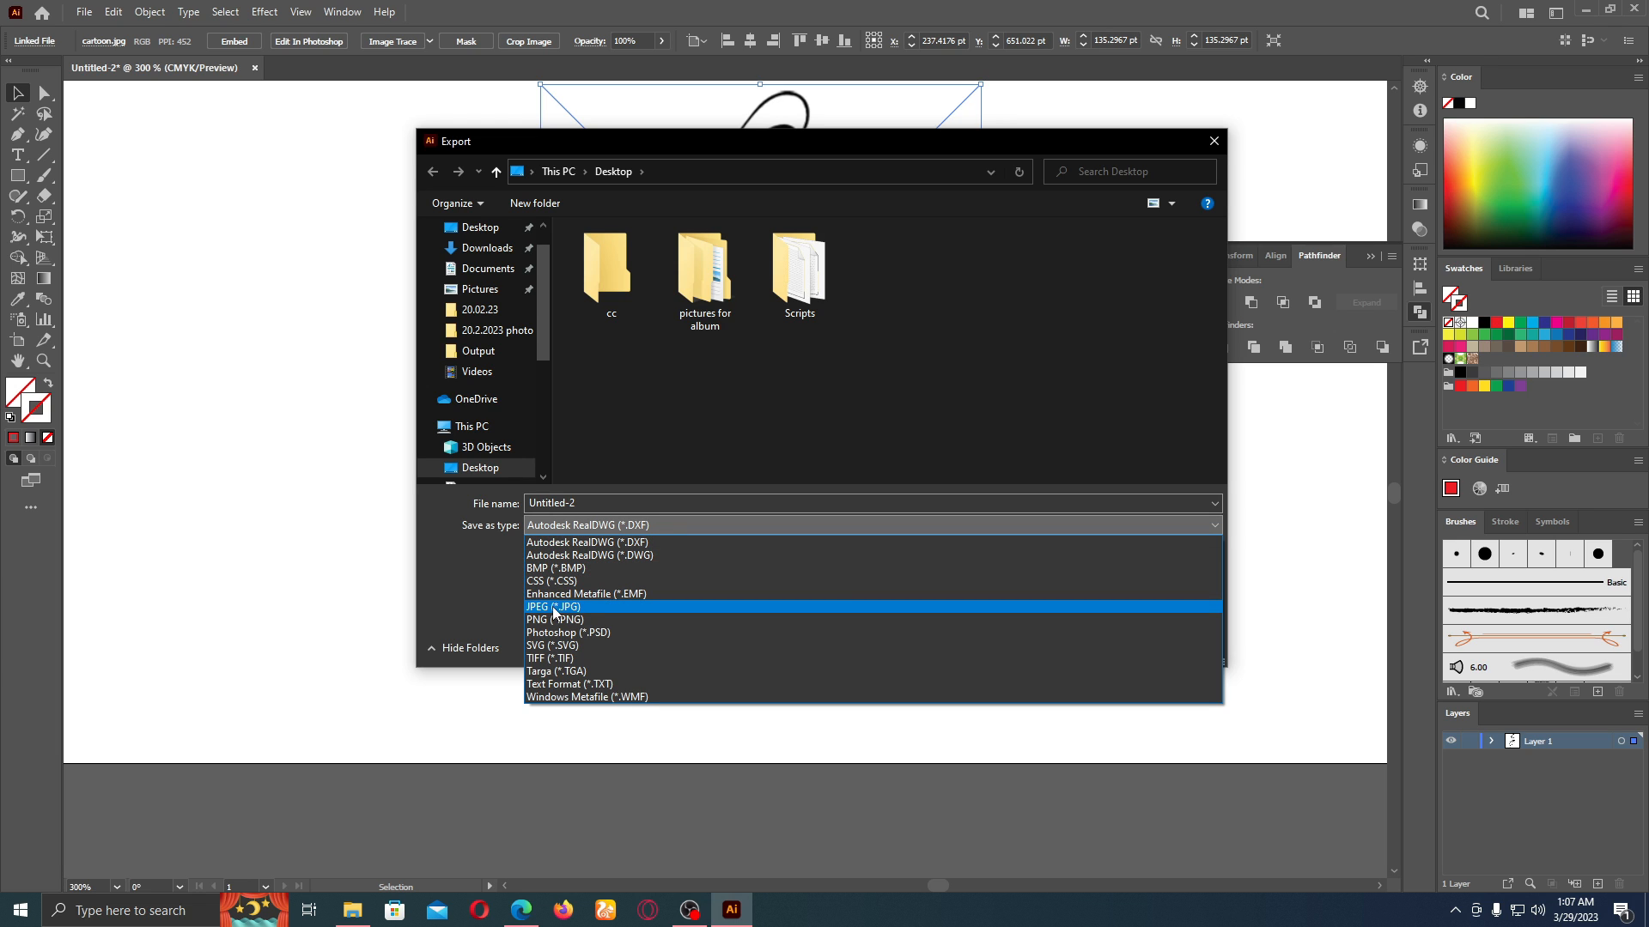
{"action": "left_click", "coordinate": [582, 607]}
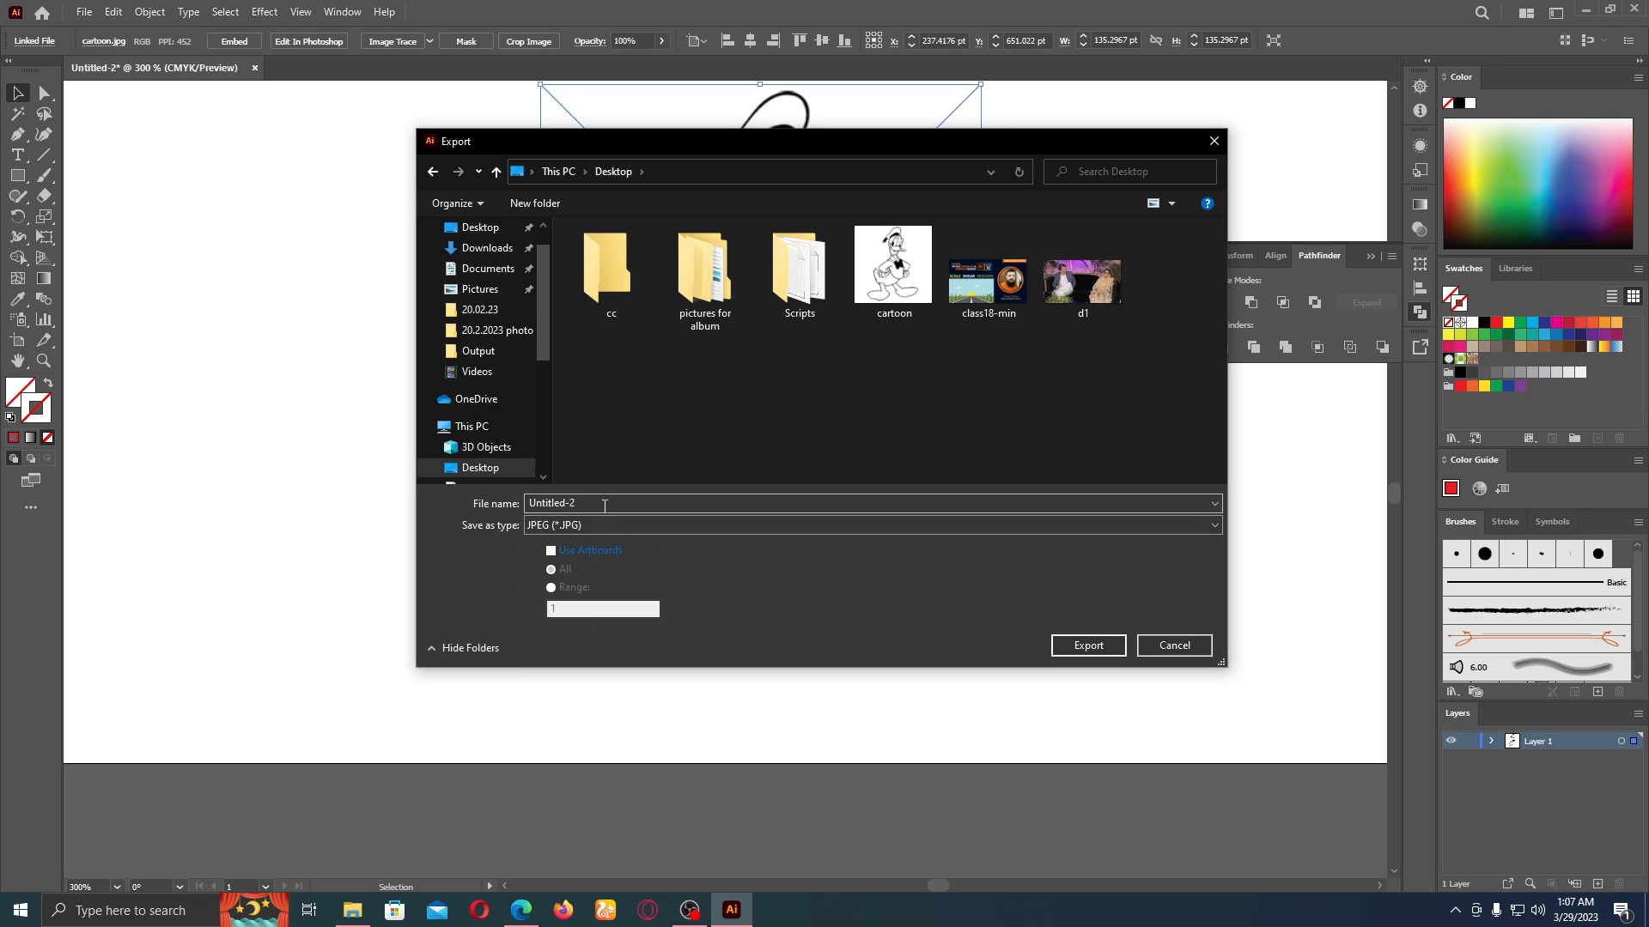
{"action": "left_click", "coordinate": [481, 504]}
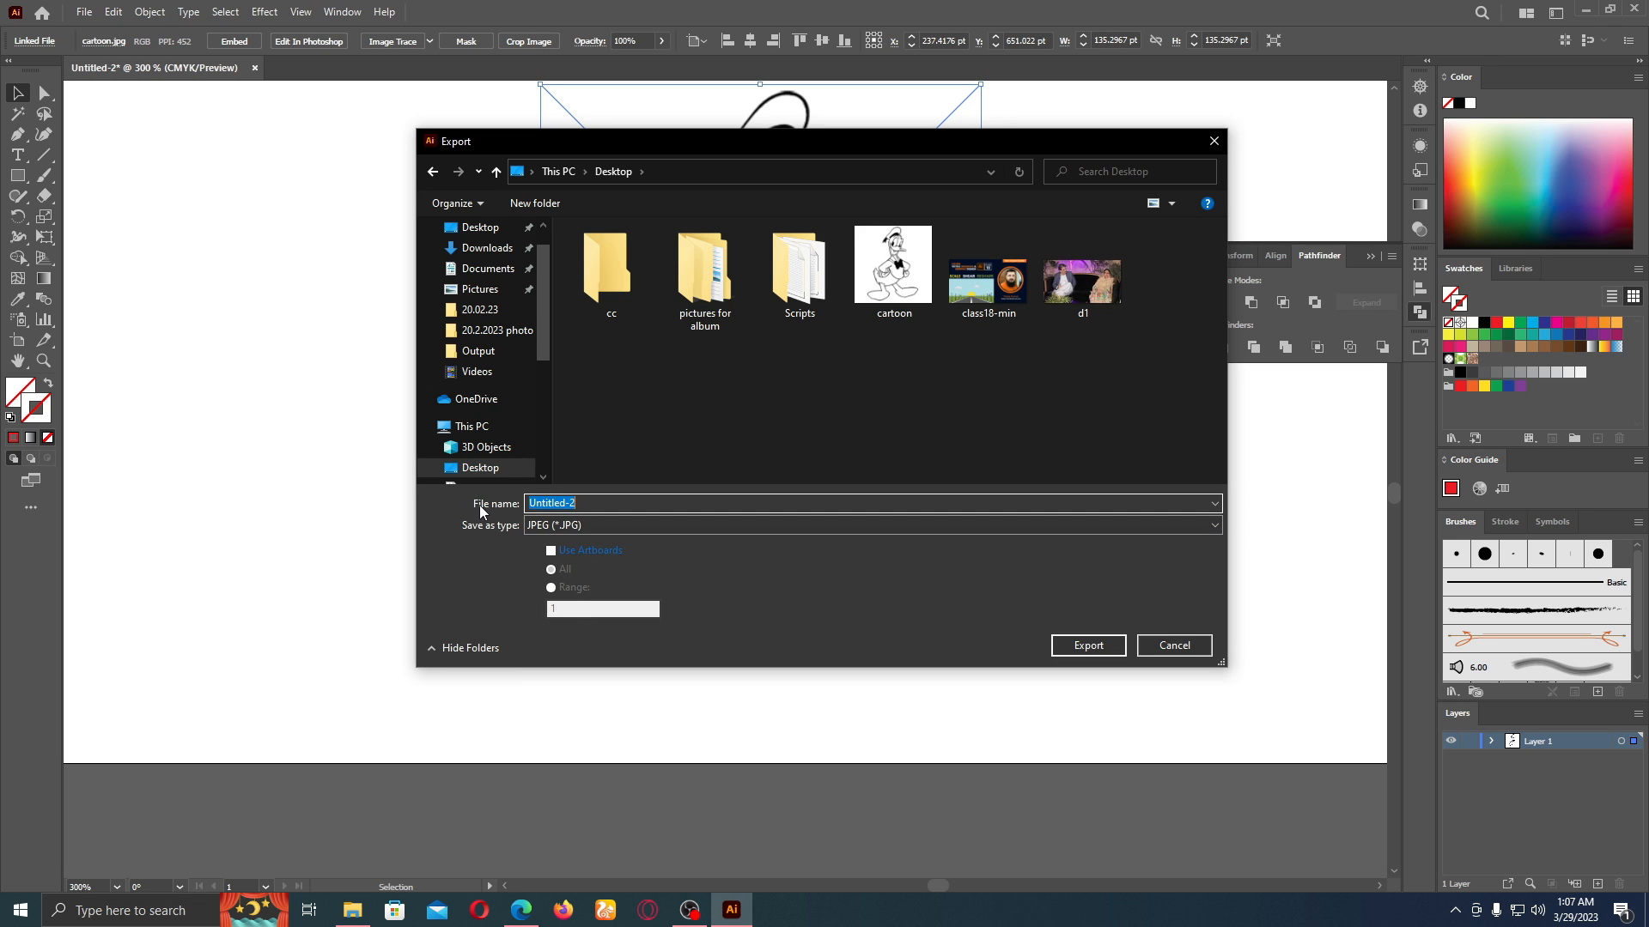
{"action": "type", "text": "yyy"}
{"action": "left_click", "coordinate": [1081, 646]}
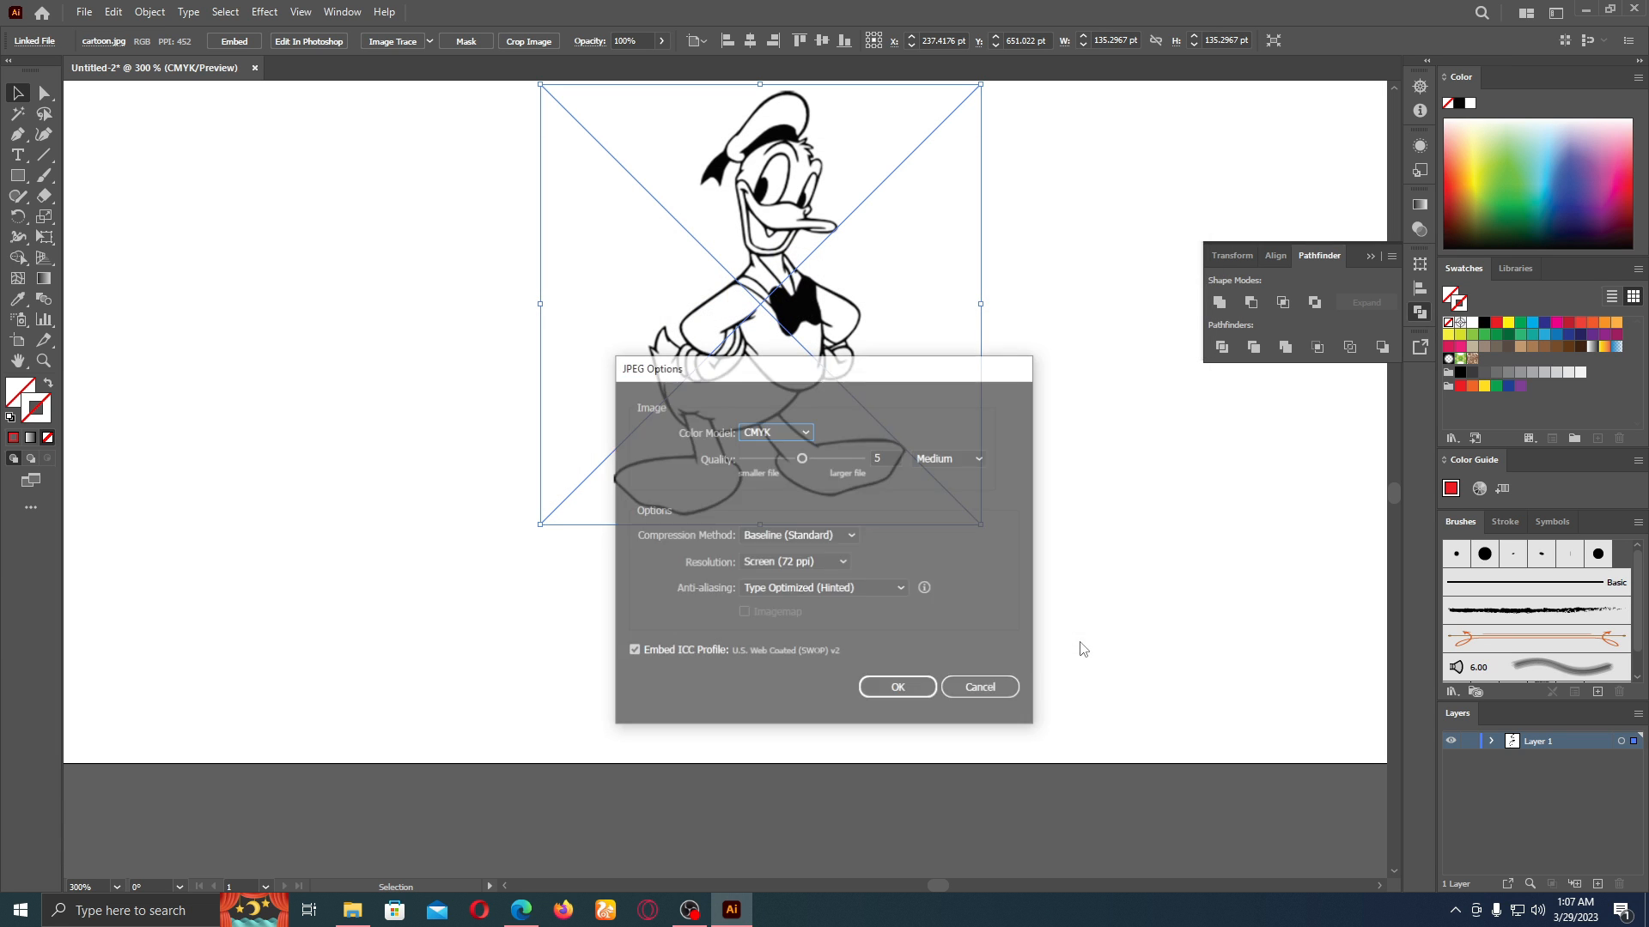
- Set the JPEG export to quality 10 (Maximum), High (300 ppi) resolution and Art Optimized (Supersampling) anti-aliasing
{"action": "left_click_drag", "start_coordinate": [862, 378], "coordinate": [886, 237]}
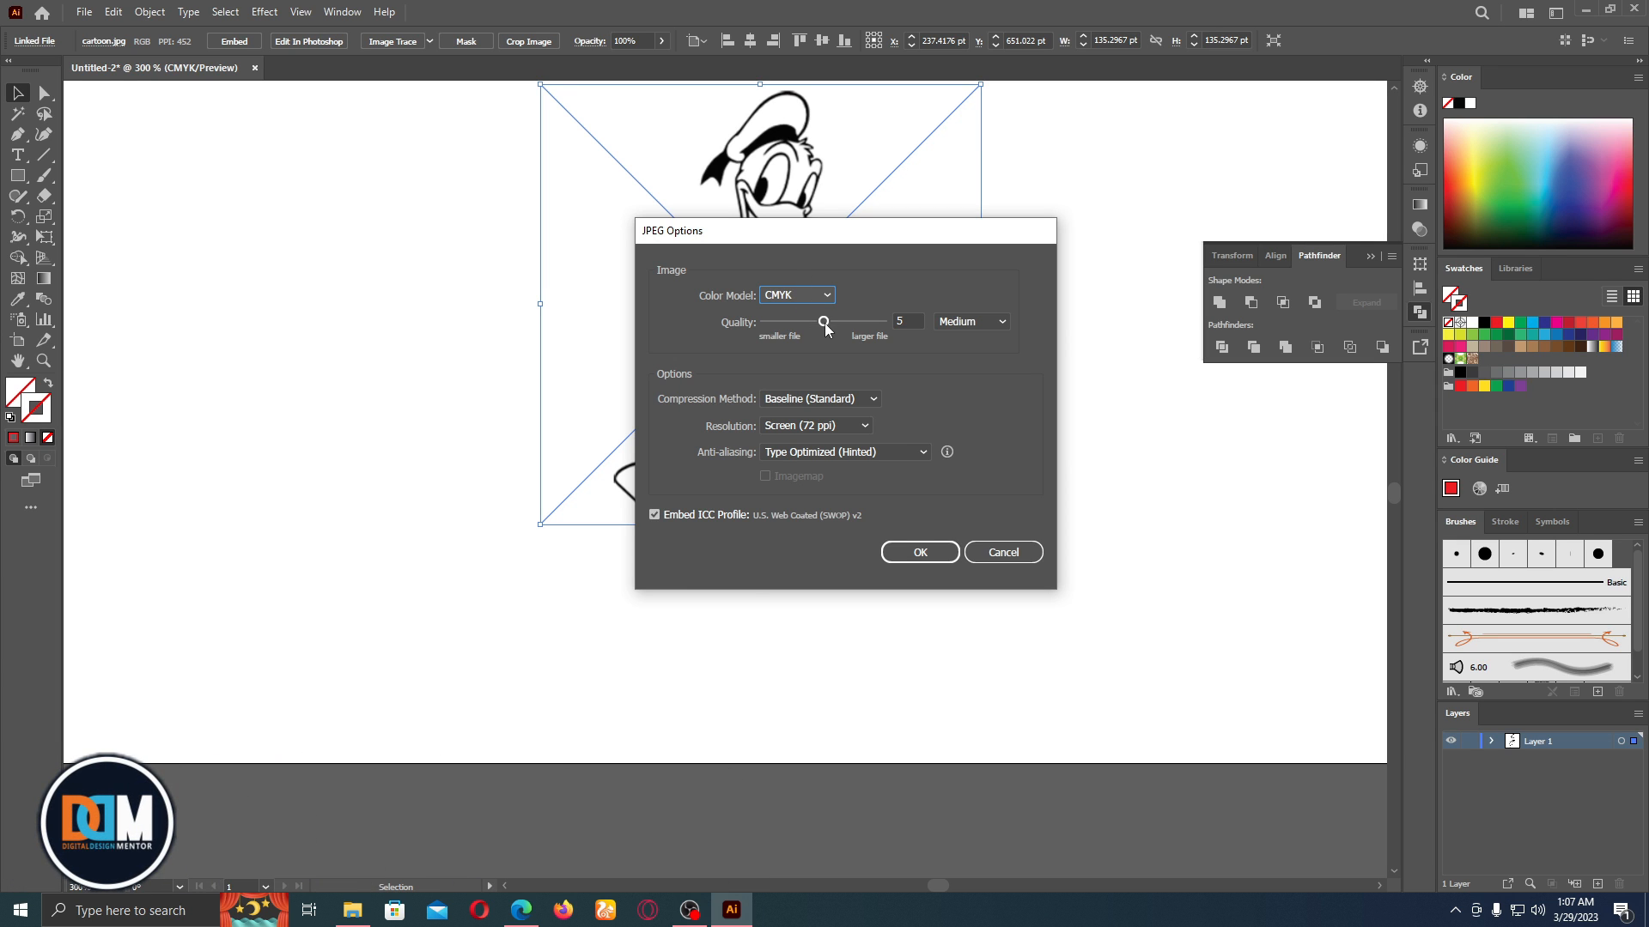
{"action": "left_click_drag", "start_coordinate": [824, 324], "coordinate": [885, 325]}
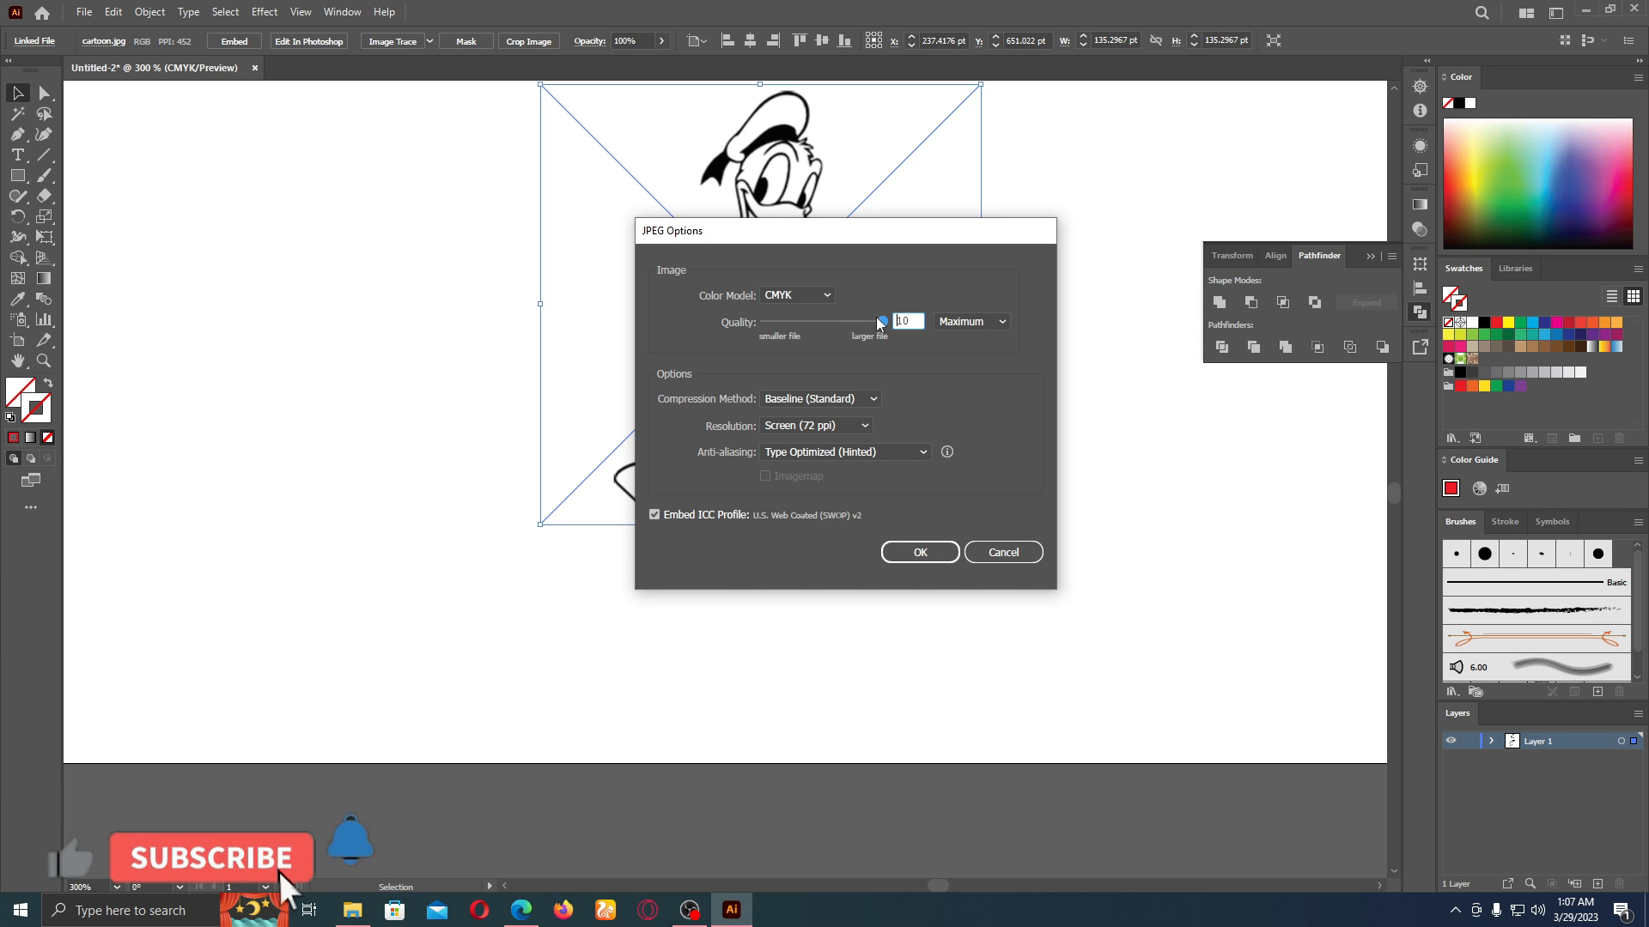
{"action": "left_click", "coordinate": [865, 426]}
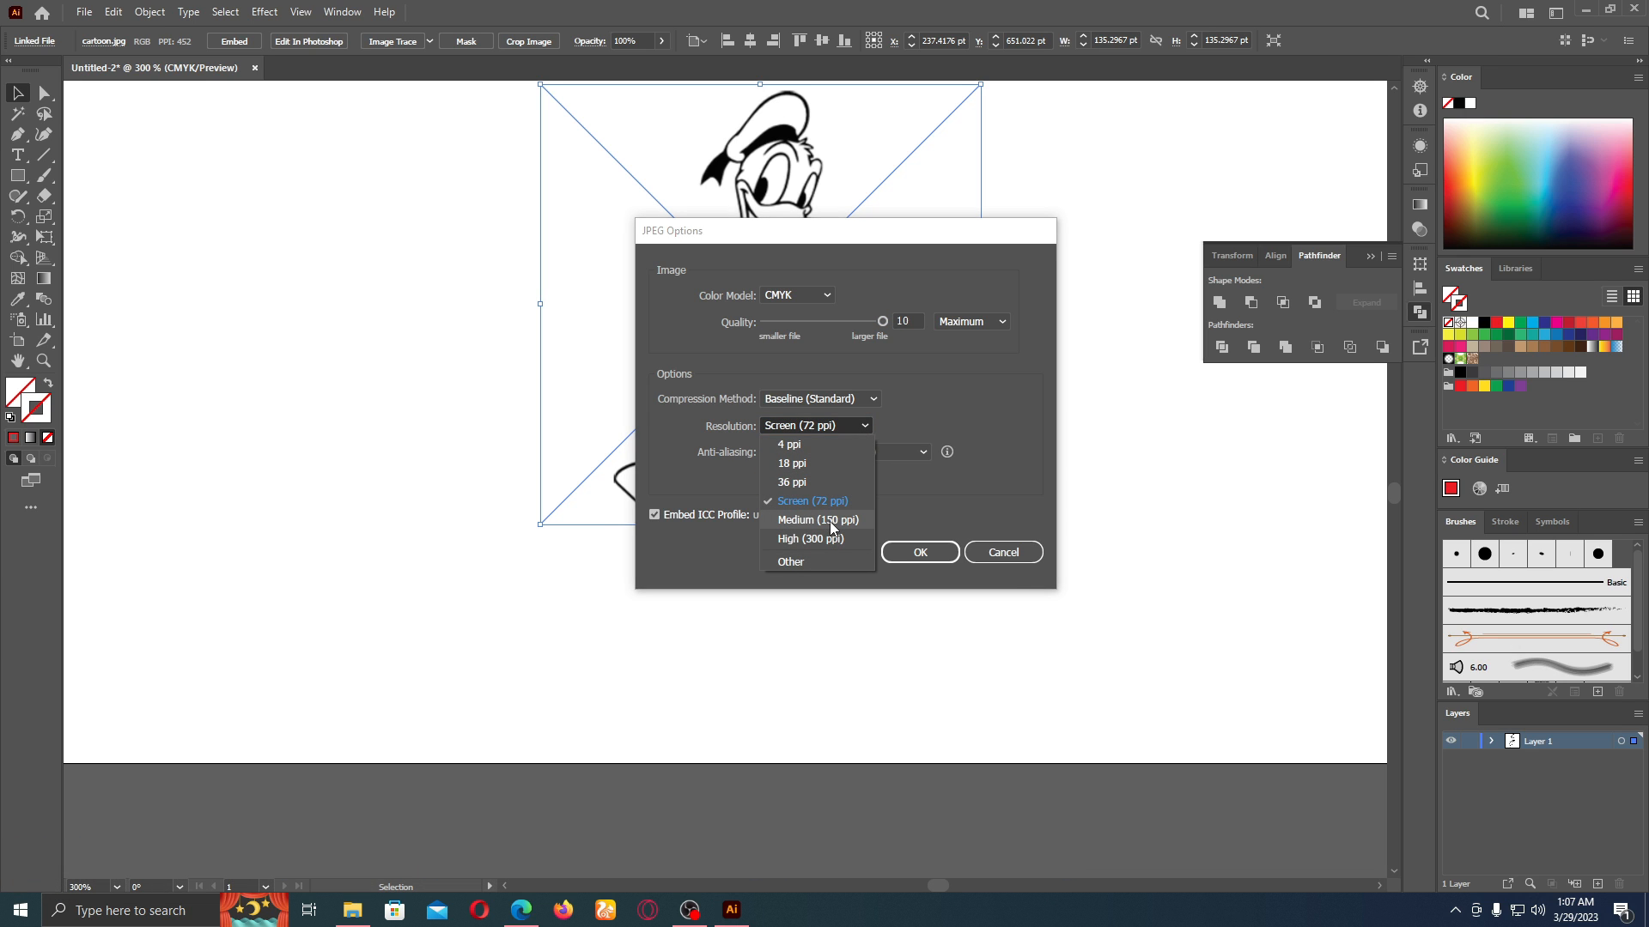
{"action": "left_click", "coordinate": [826, 539]}
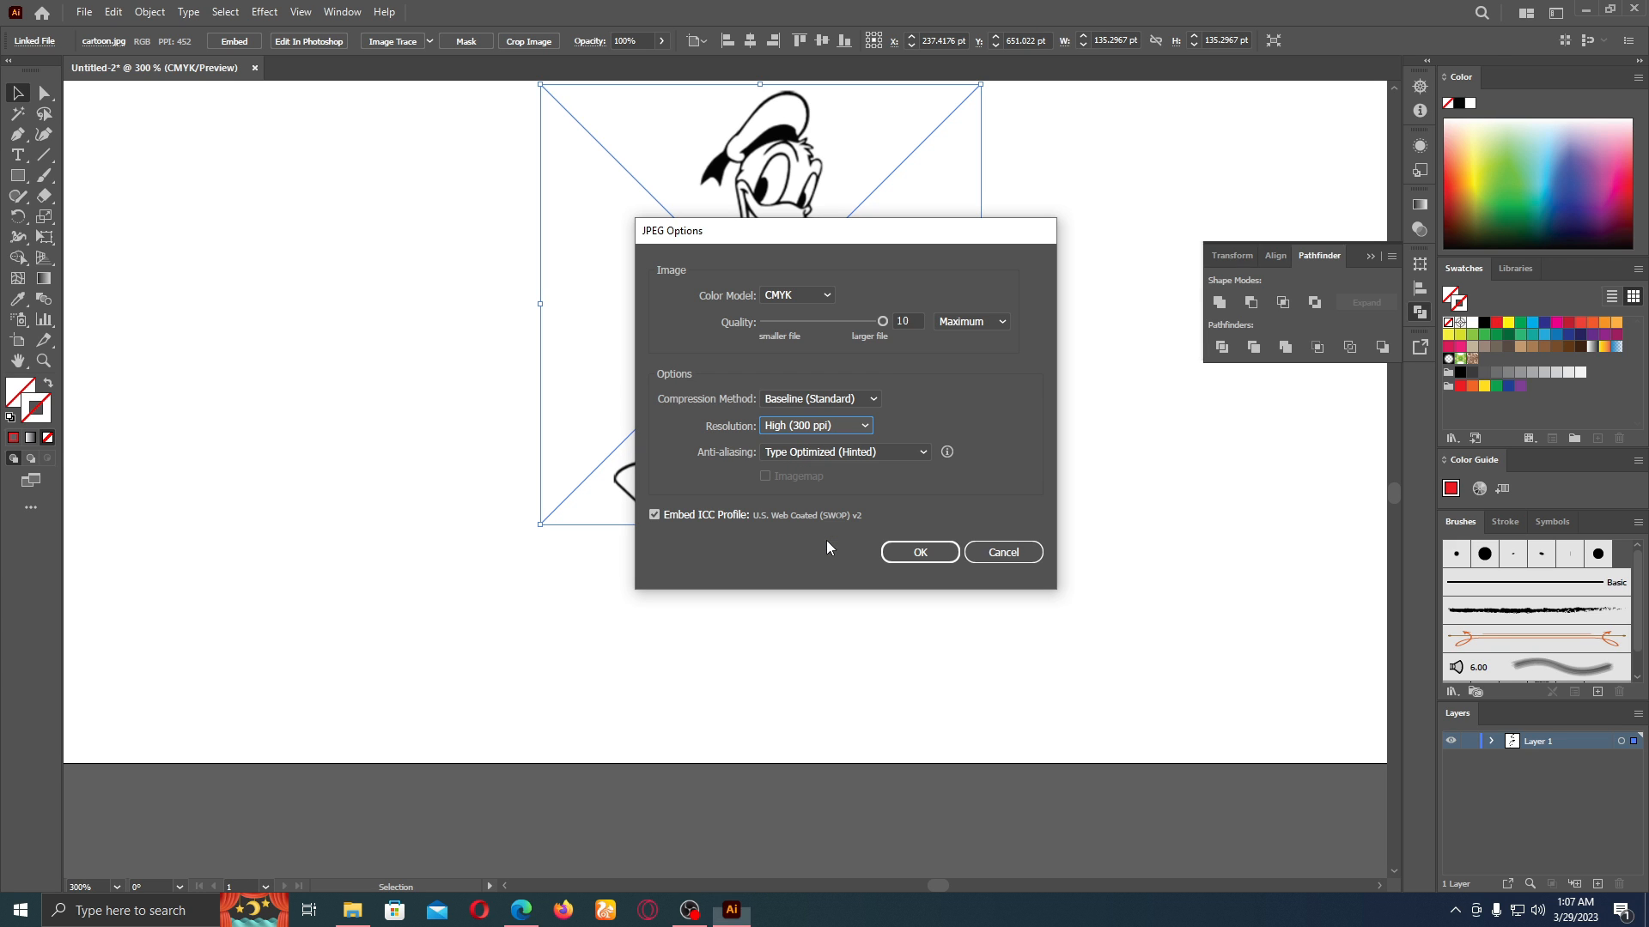
{"action": "left_click", "coordinate": [898, 451]}
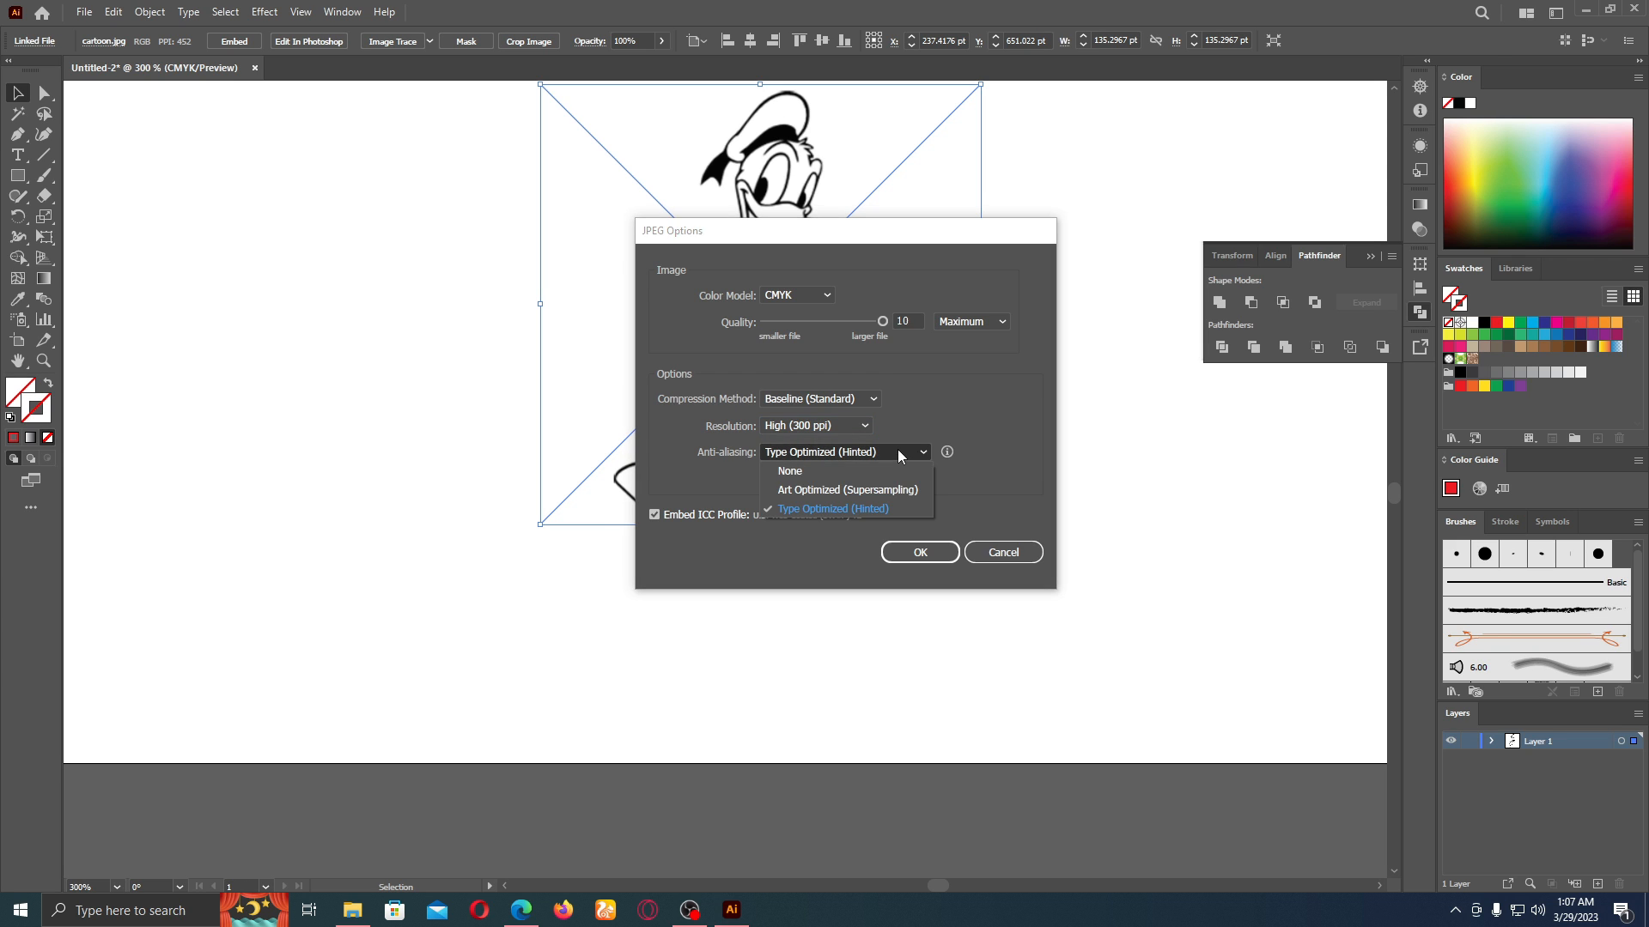
{"action": "left_click", "coordinate": [797, 488]}
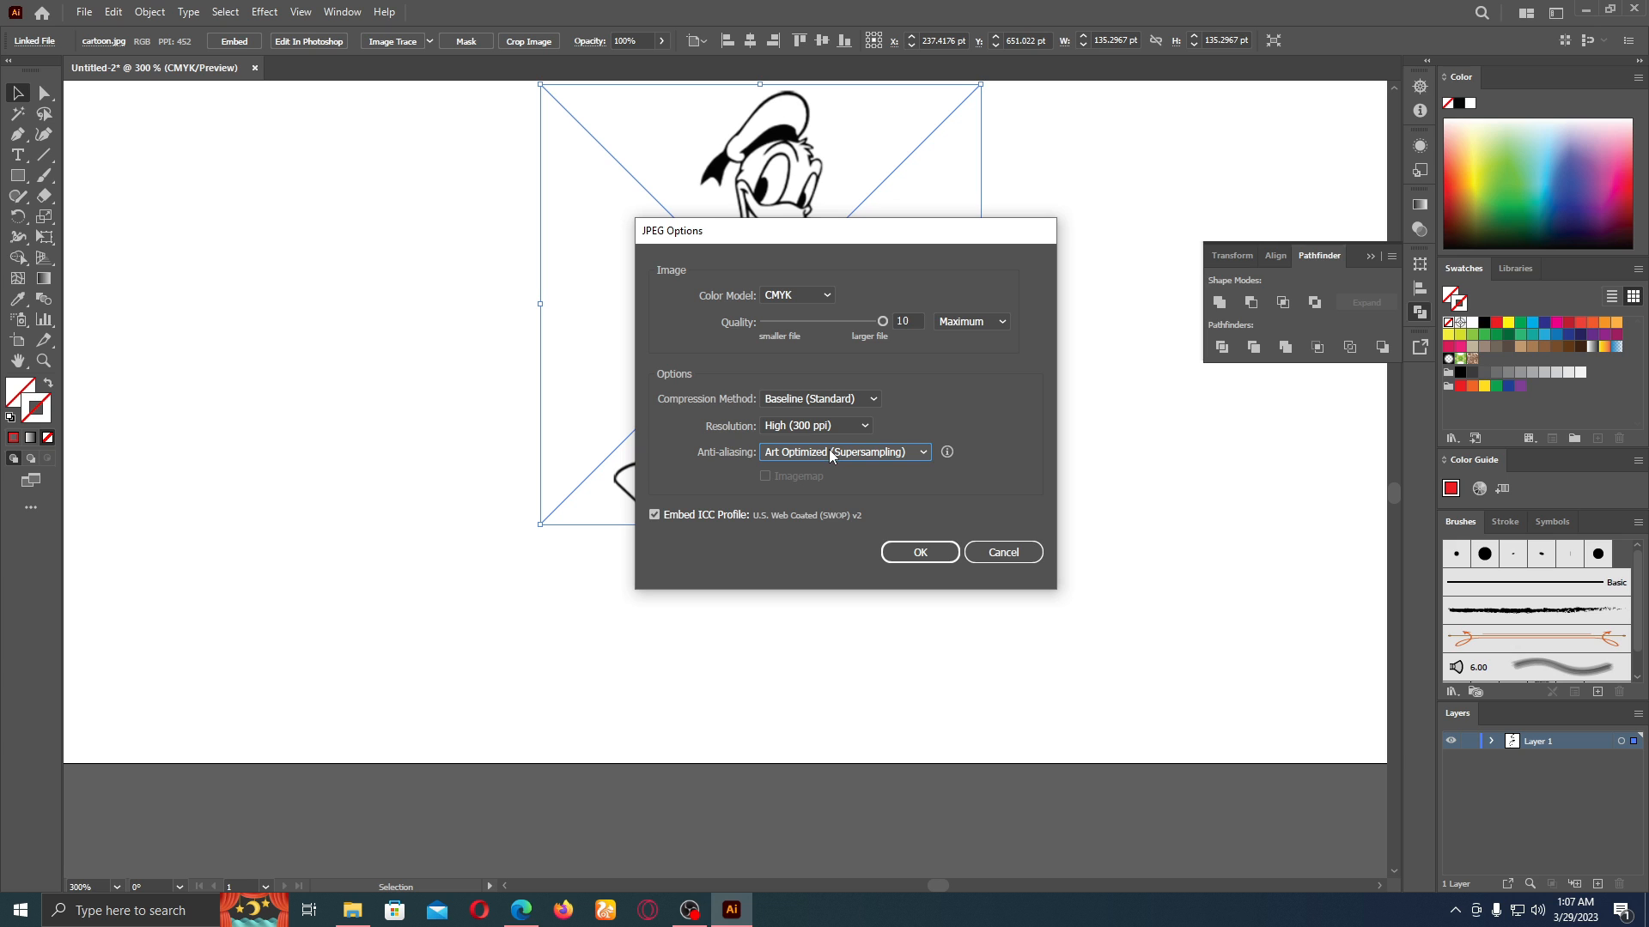
{"action": "left_click", "coordinate": [864, 426]}
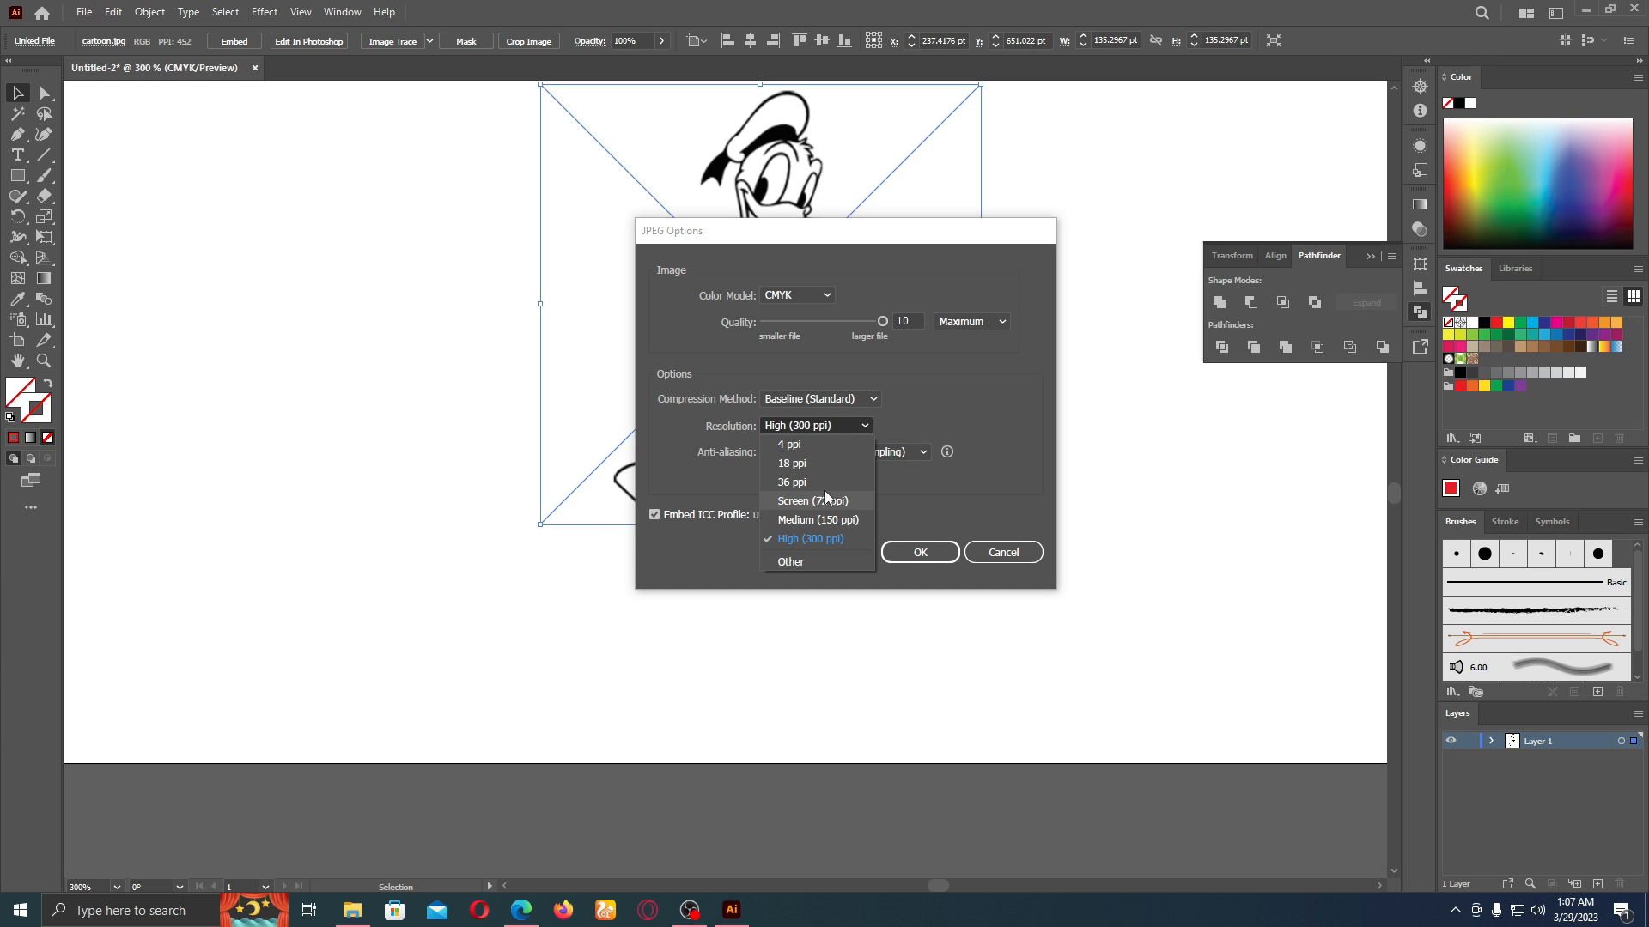
{"action": "left_click", "coordinate": [914, 418]}
{"action": "left_click_drag", "start_coordinate": [880, 323], "coordinate": [799, 323]}
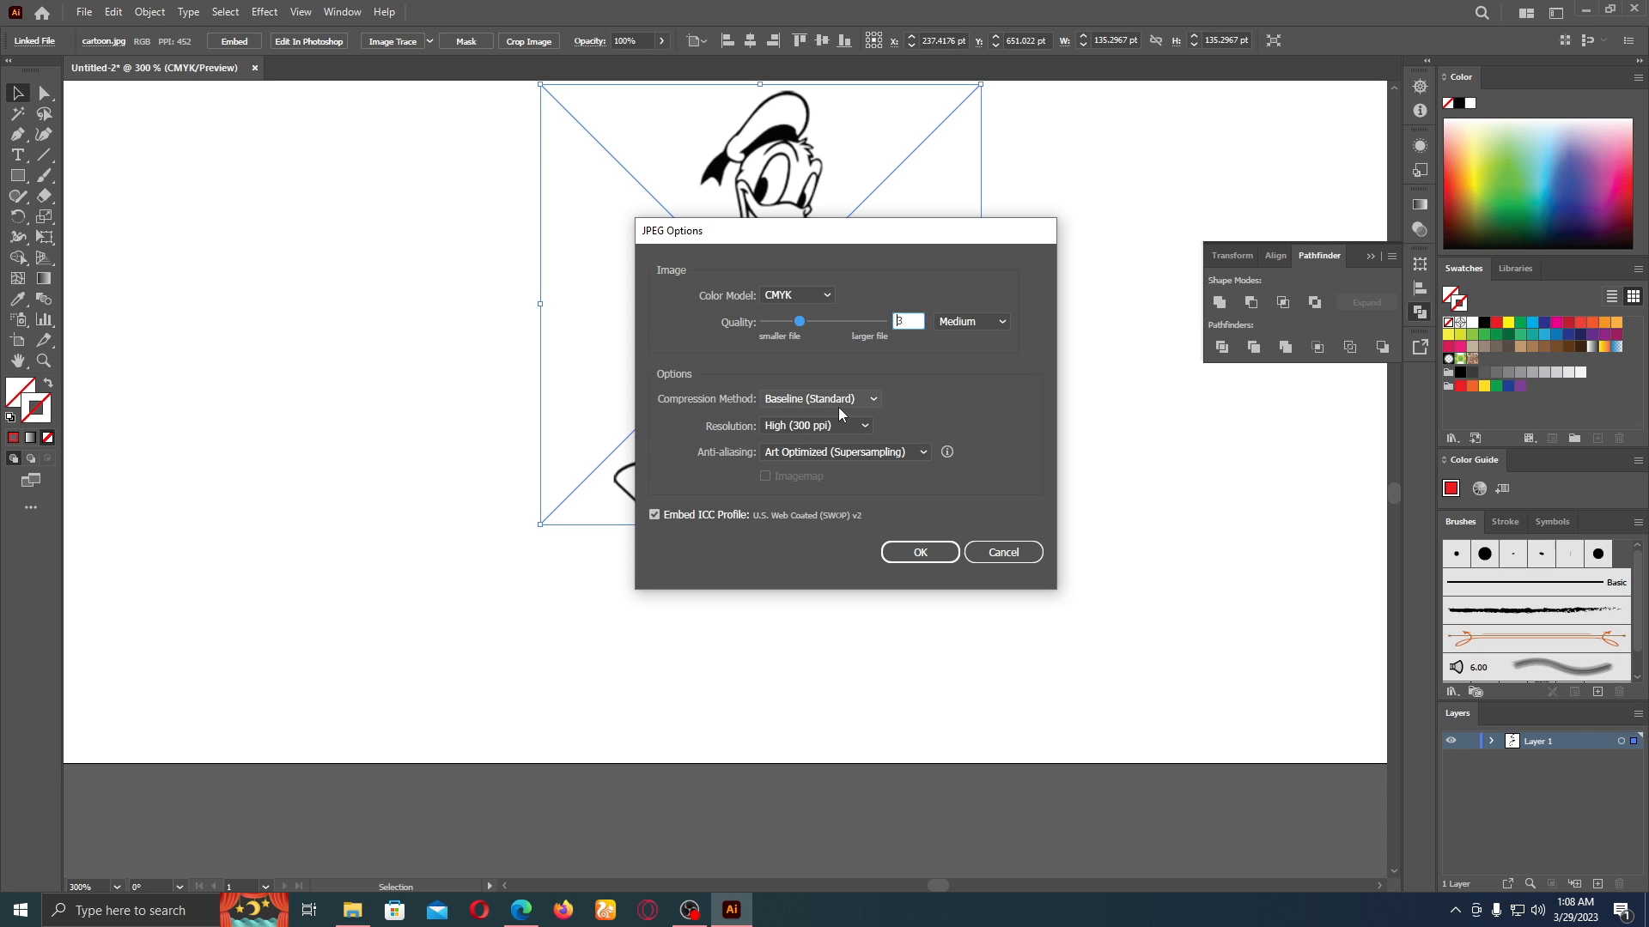
{"action": "left_click_drag", "start_coordinate": [799, 322], "coordinate": [882, 322]}
- Keep the JPEG resolution at High (300 ppi) and complete the export
{"action": "left_click", "coordinate": [852, 427]}
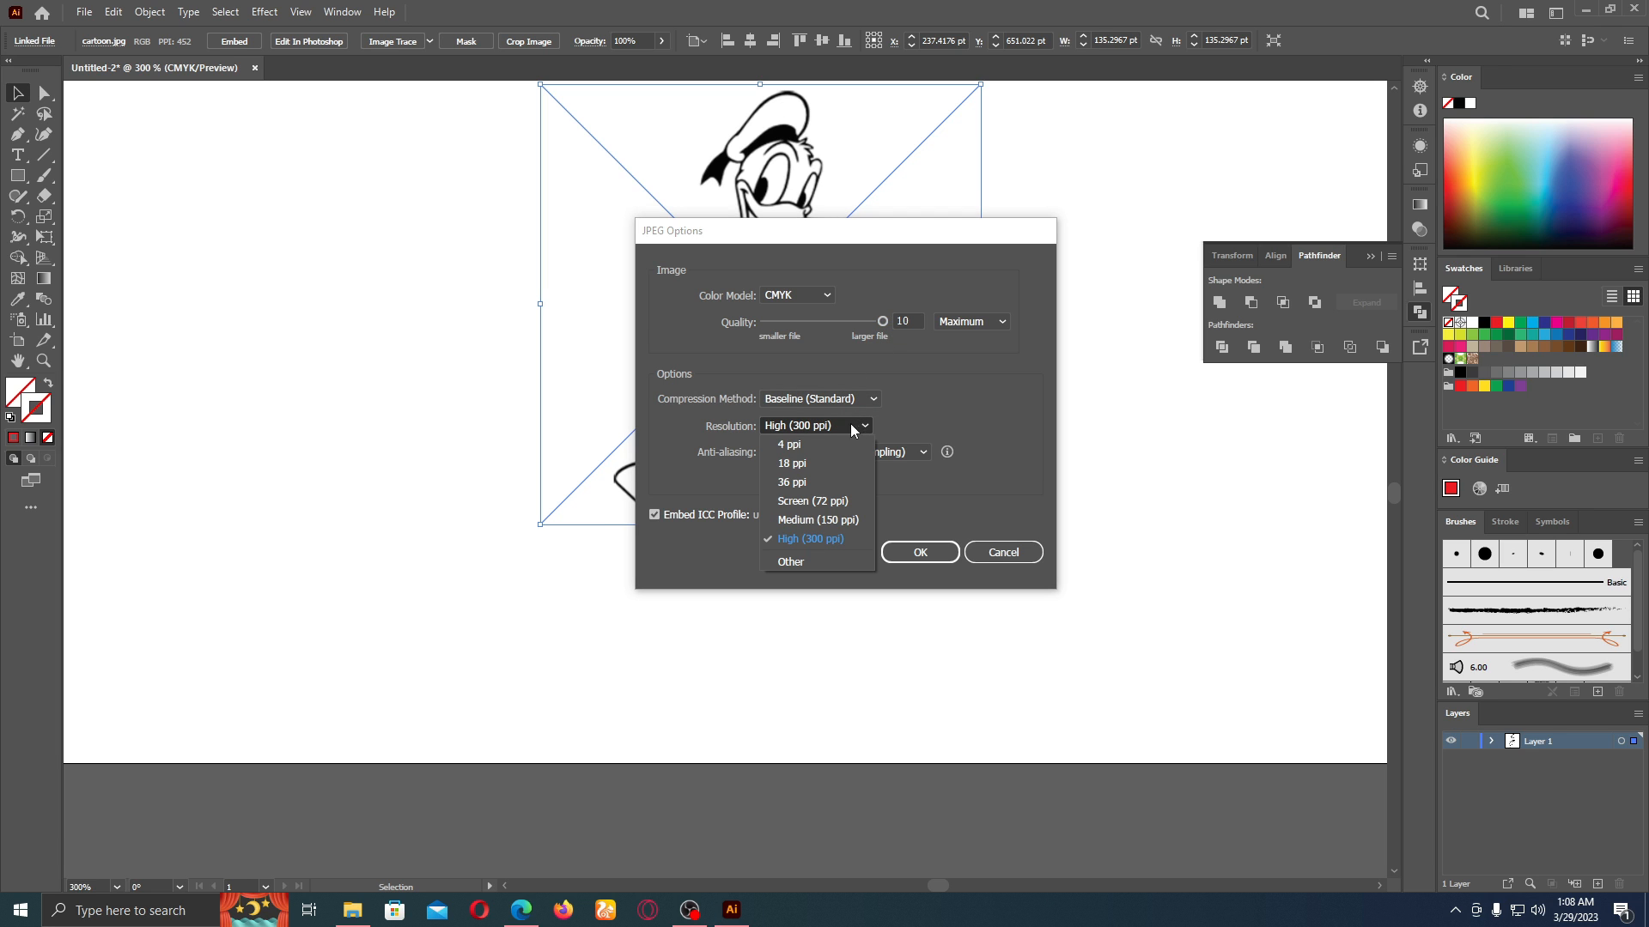
{"action": "left_click", "coordinate": [806, 536]}
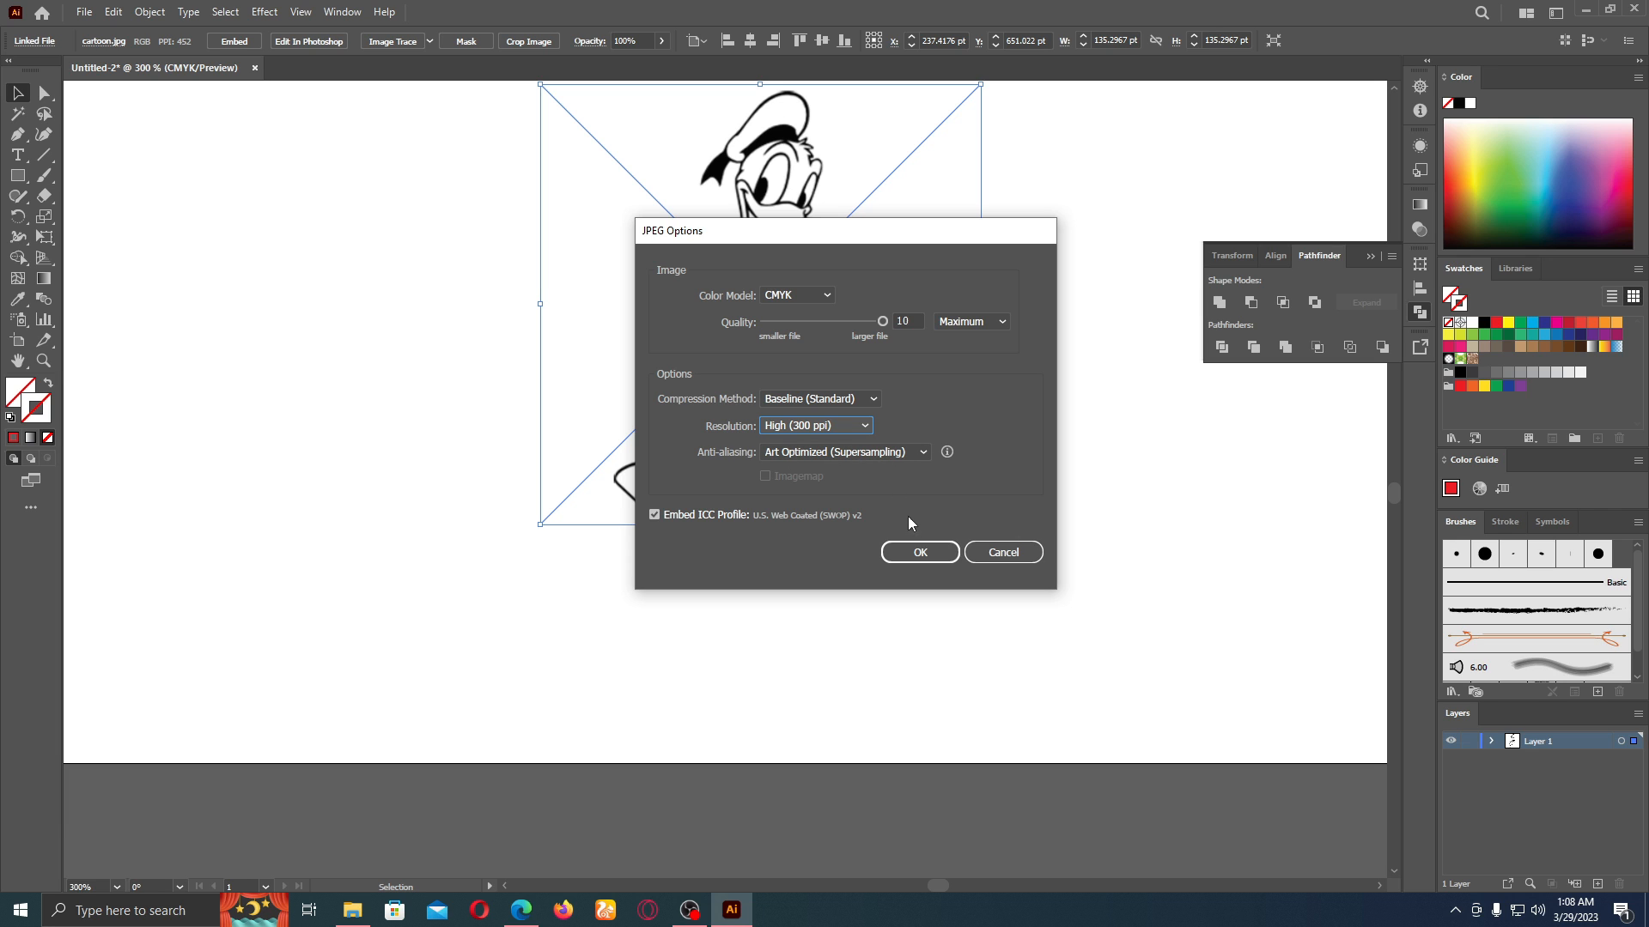
{"action": "left_click", "coordinate": [920, 554]}
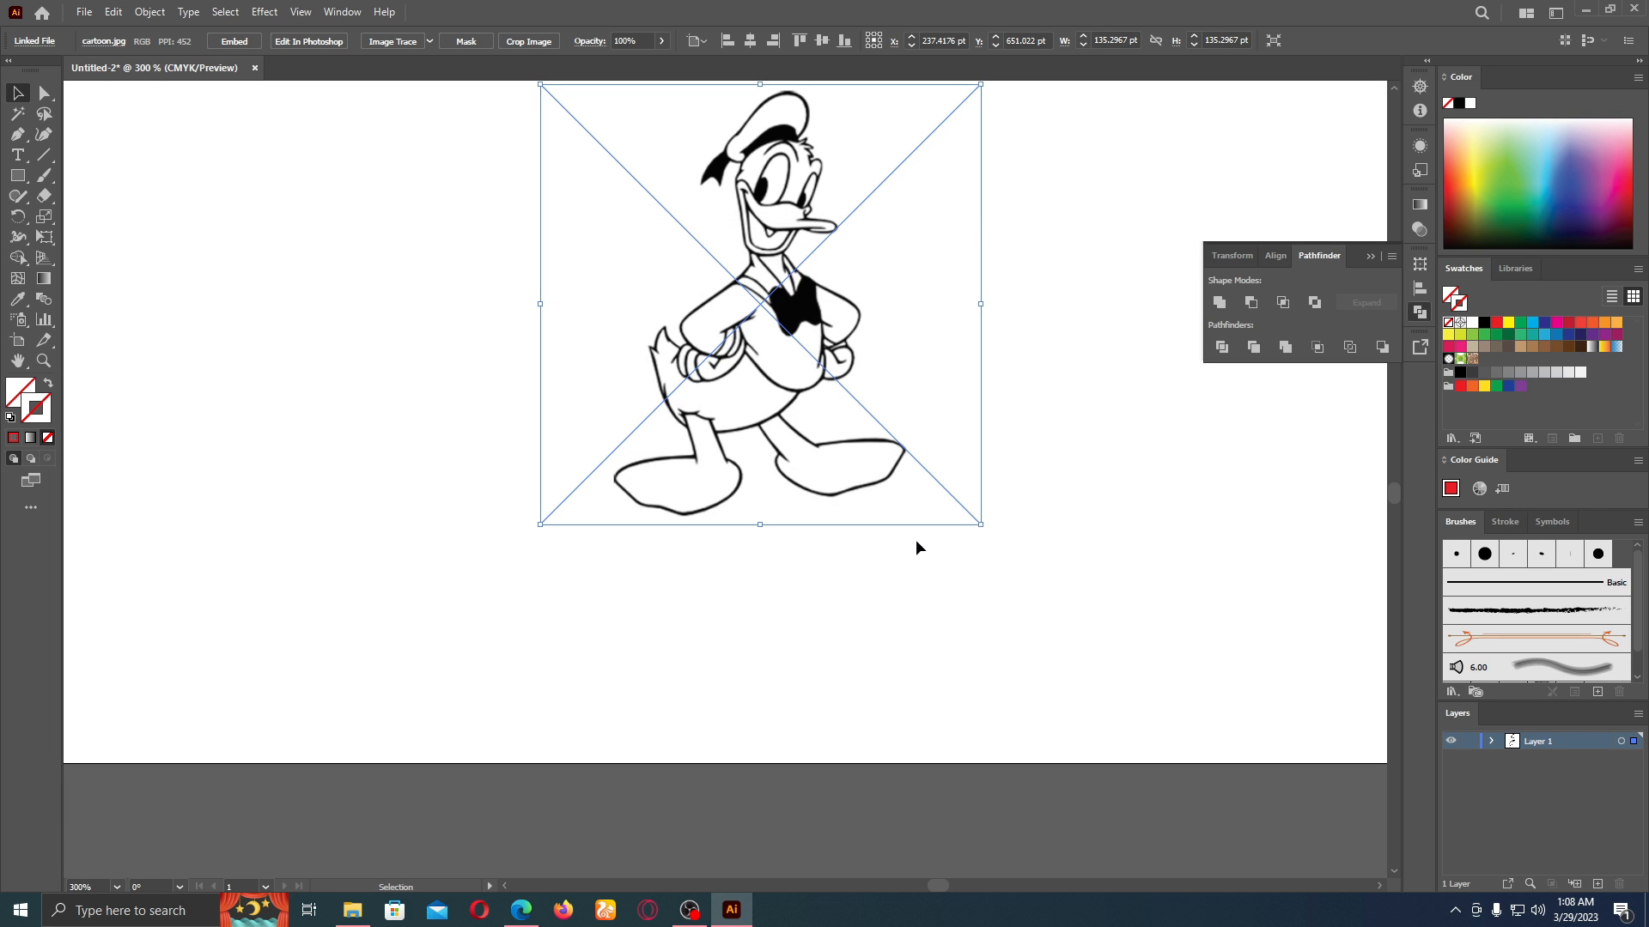
- Check the exported yyy.jpg image from the desktop, close it and return to Illustrator
{"action": "left_click", "coordinate": [1585, 11]}
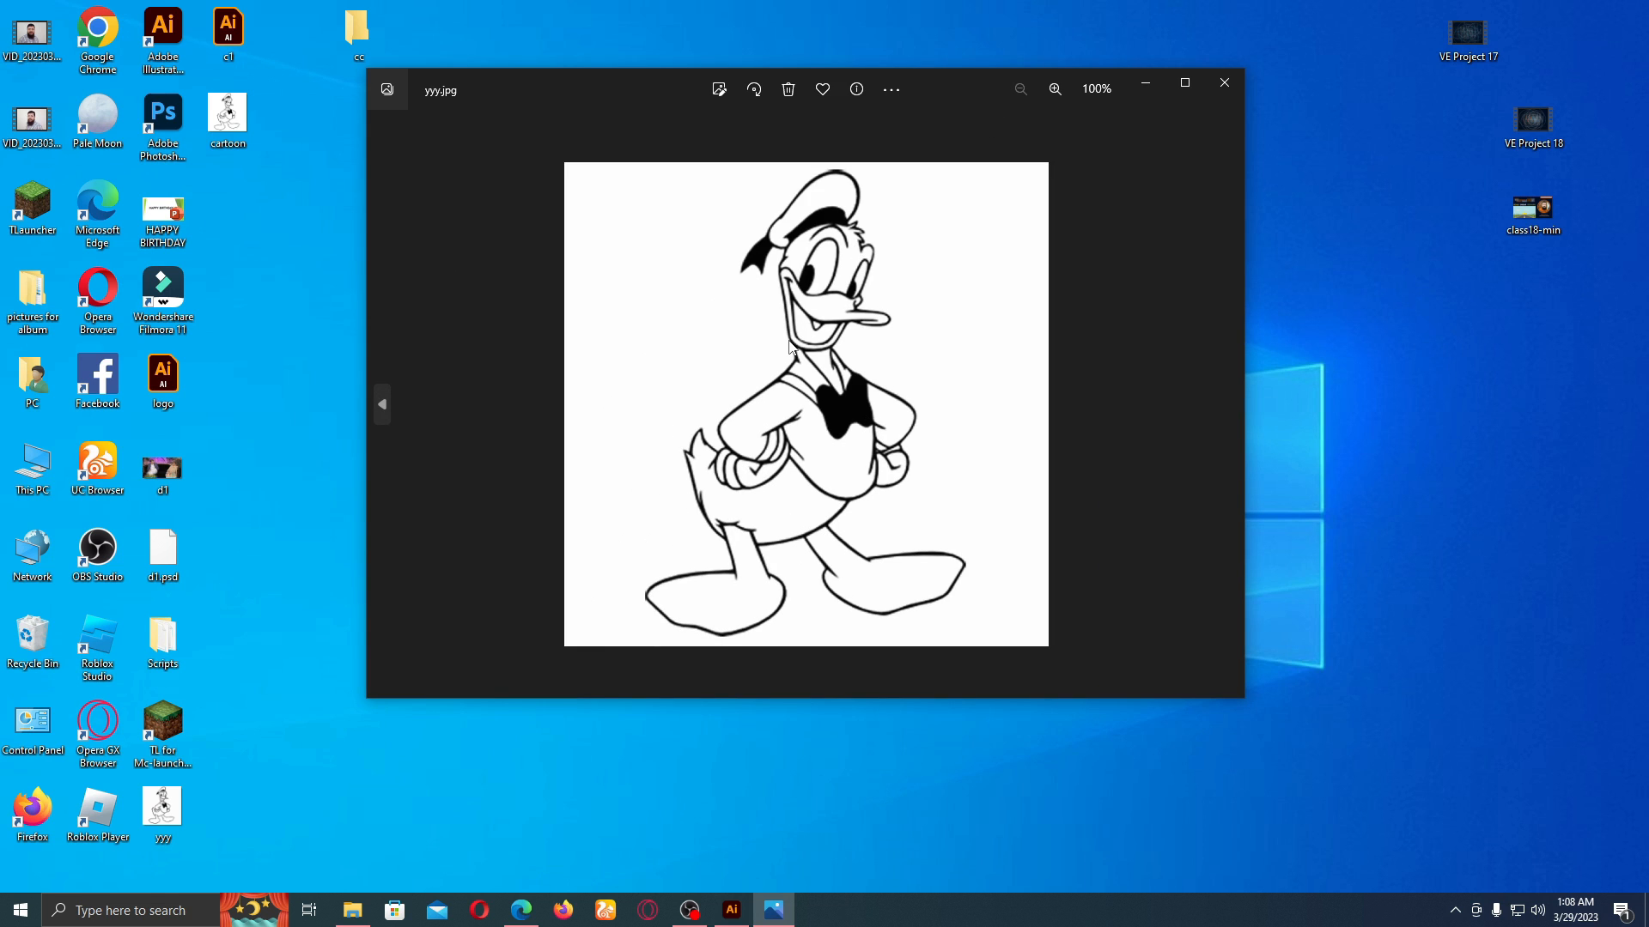
{"action": "left_click", "coordinate": [1226, 83]}
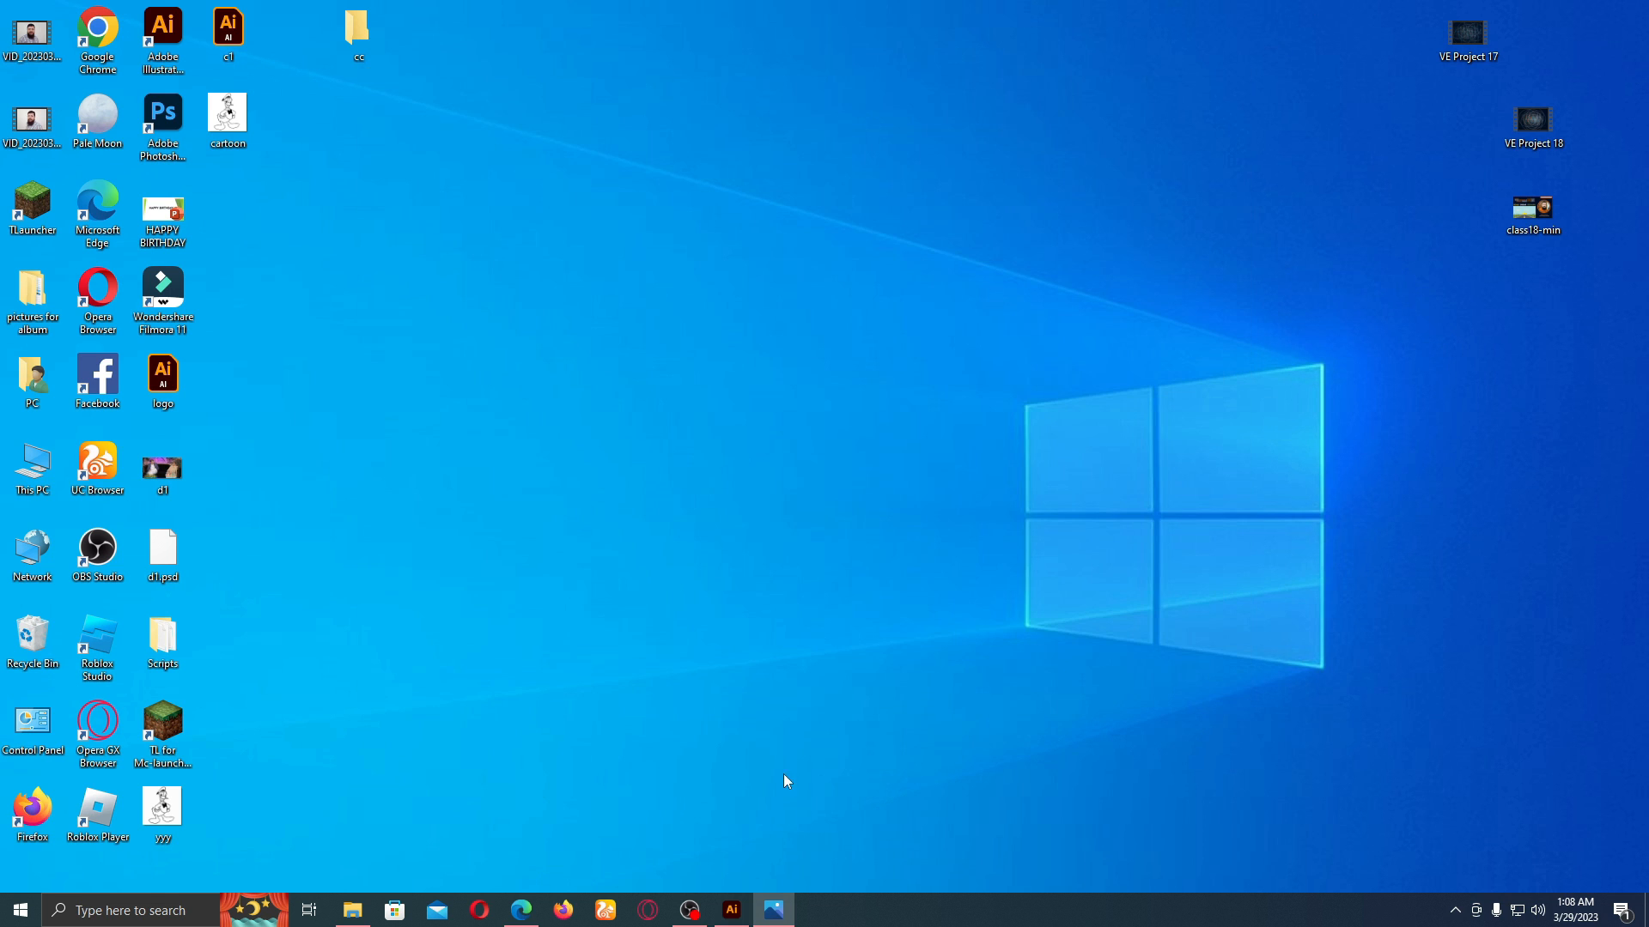
{"action": "left_click", "coordinate": [732, 916]}
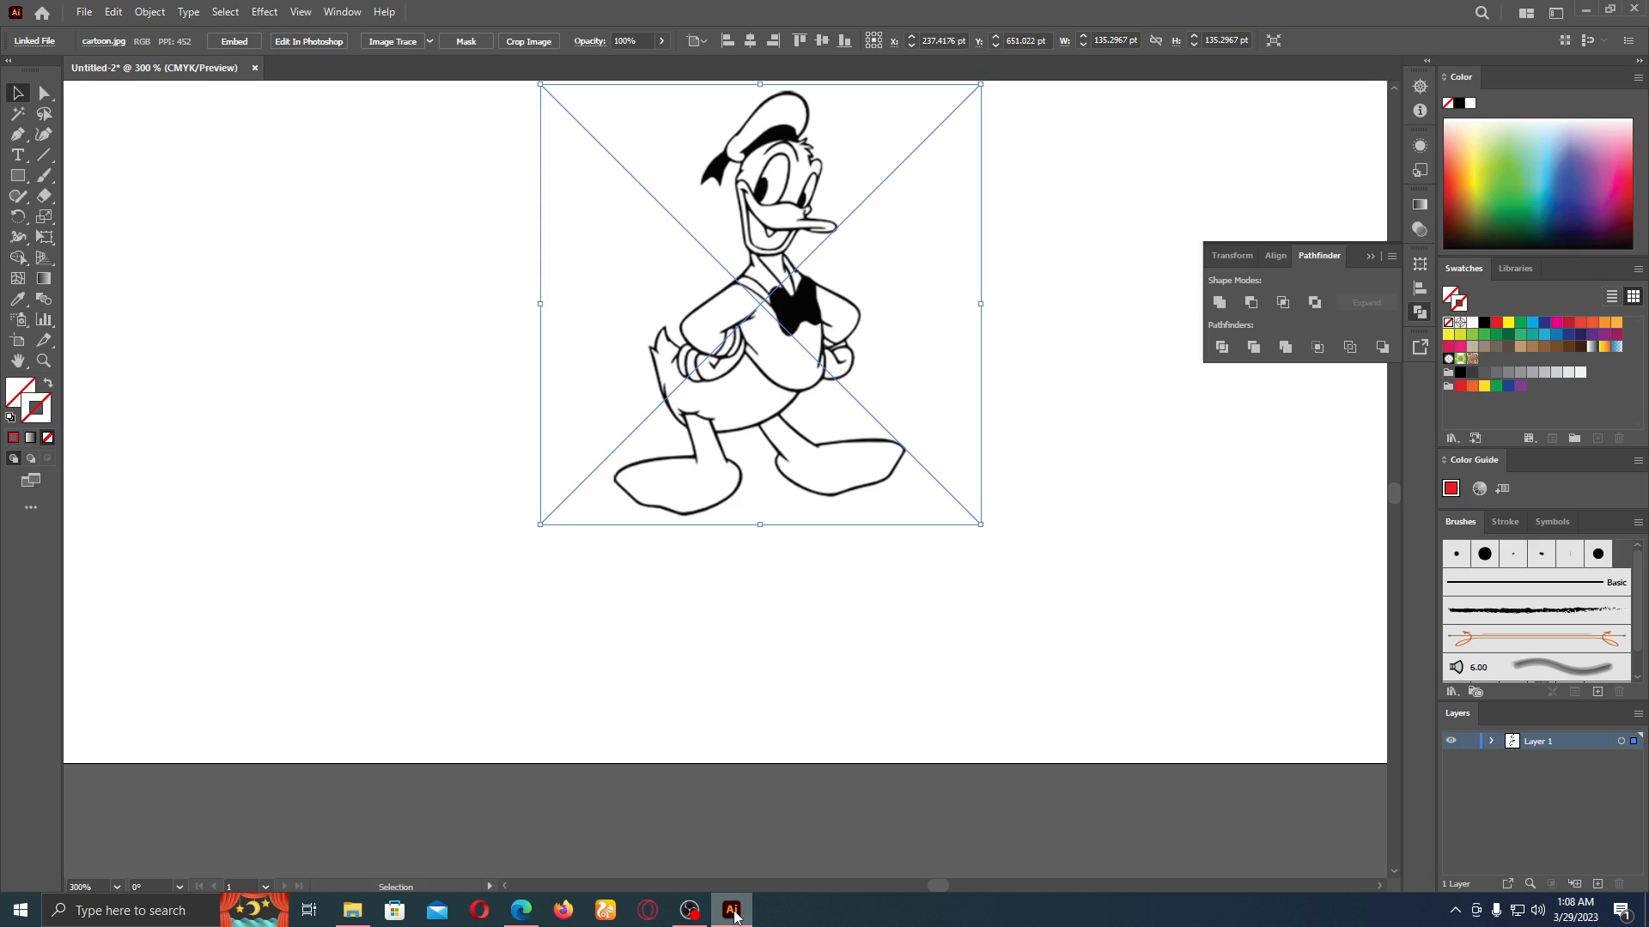
- Delete the placed duck image and draw a yellow-filled rectangle about 88.6 by 64.9 pt in its place
{"action": "key", "text": "Delete"}
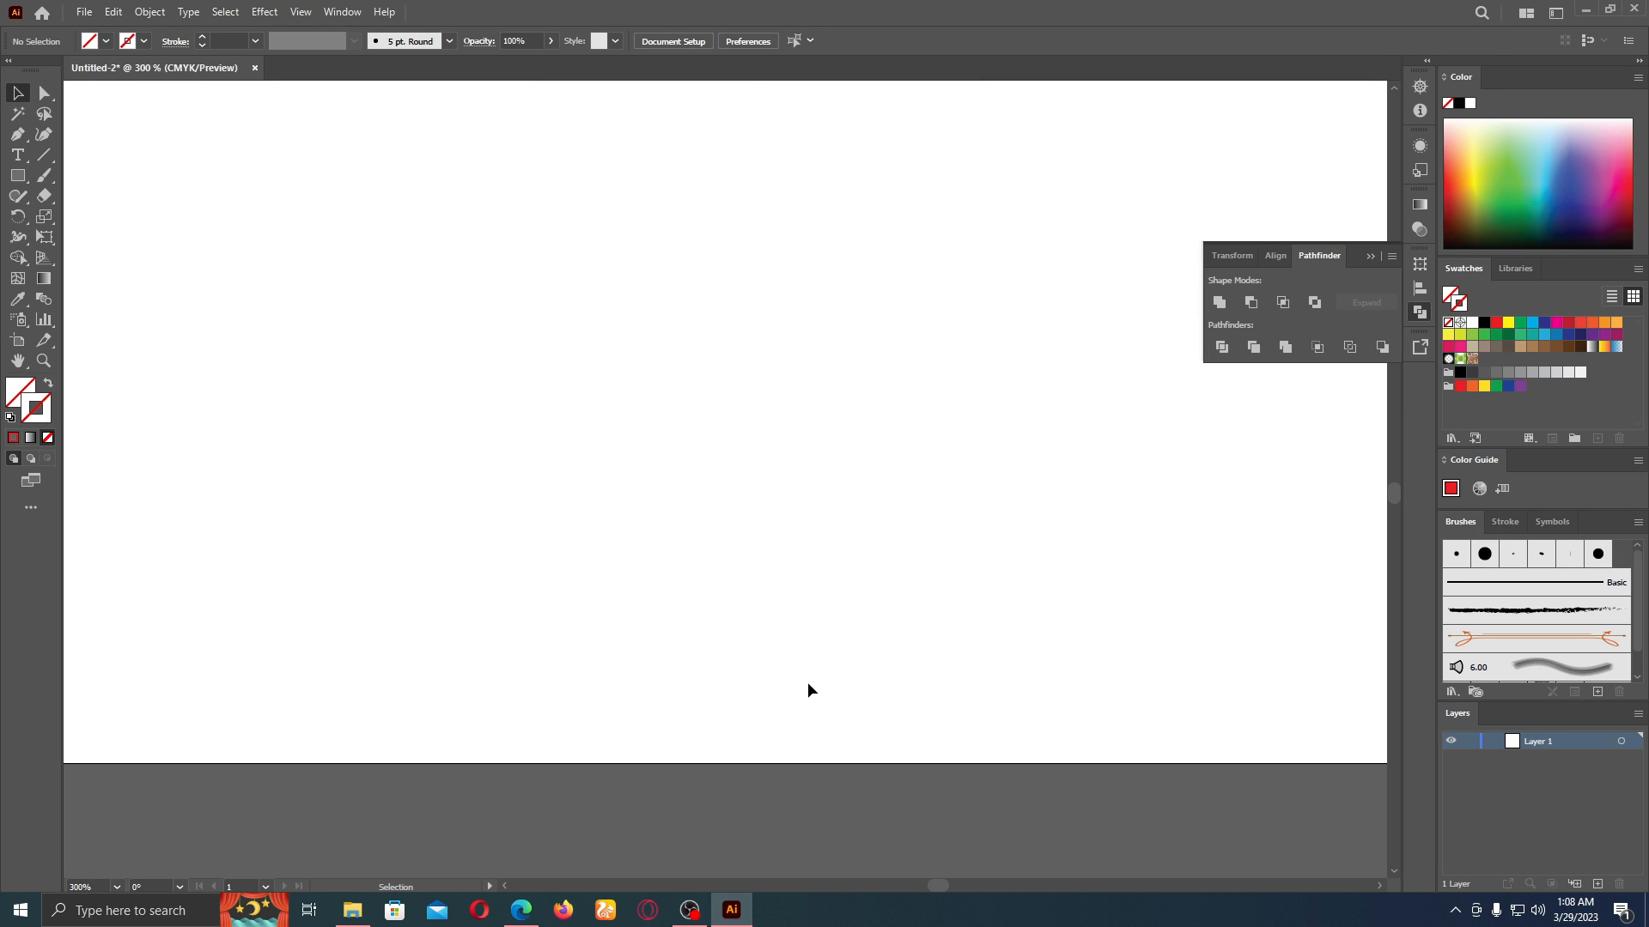
{"action": "key", "text": "m"}
{"action": "mouse_move", "coordinate": [569, 247]}
{"action": "left_mouse_down"}
{"action": "mouse_move", "coordinate": [765, 435]}
{"action": "mouse_move", "coordinate": [858, 458]}
{"action": "left_mouse_up"}
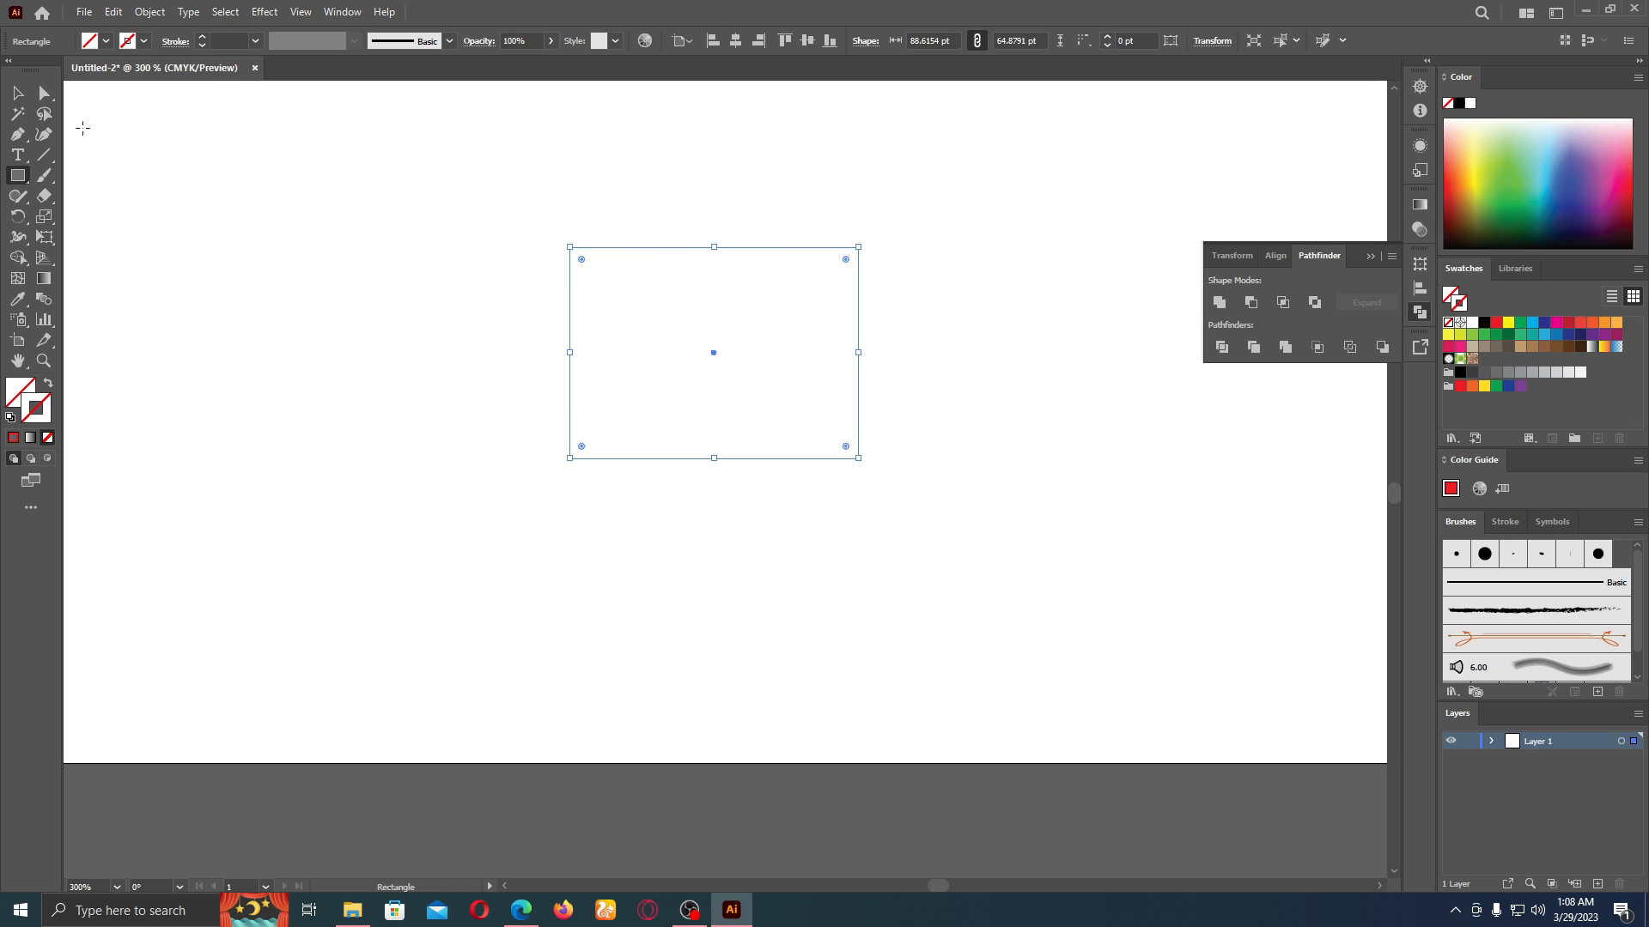
{"action": "left_click", "coordinate": [96, 41]}
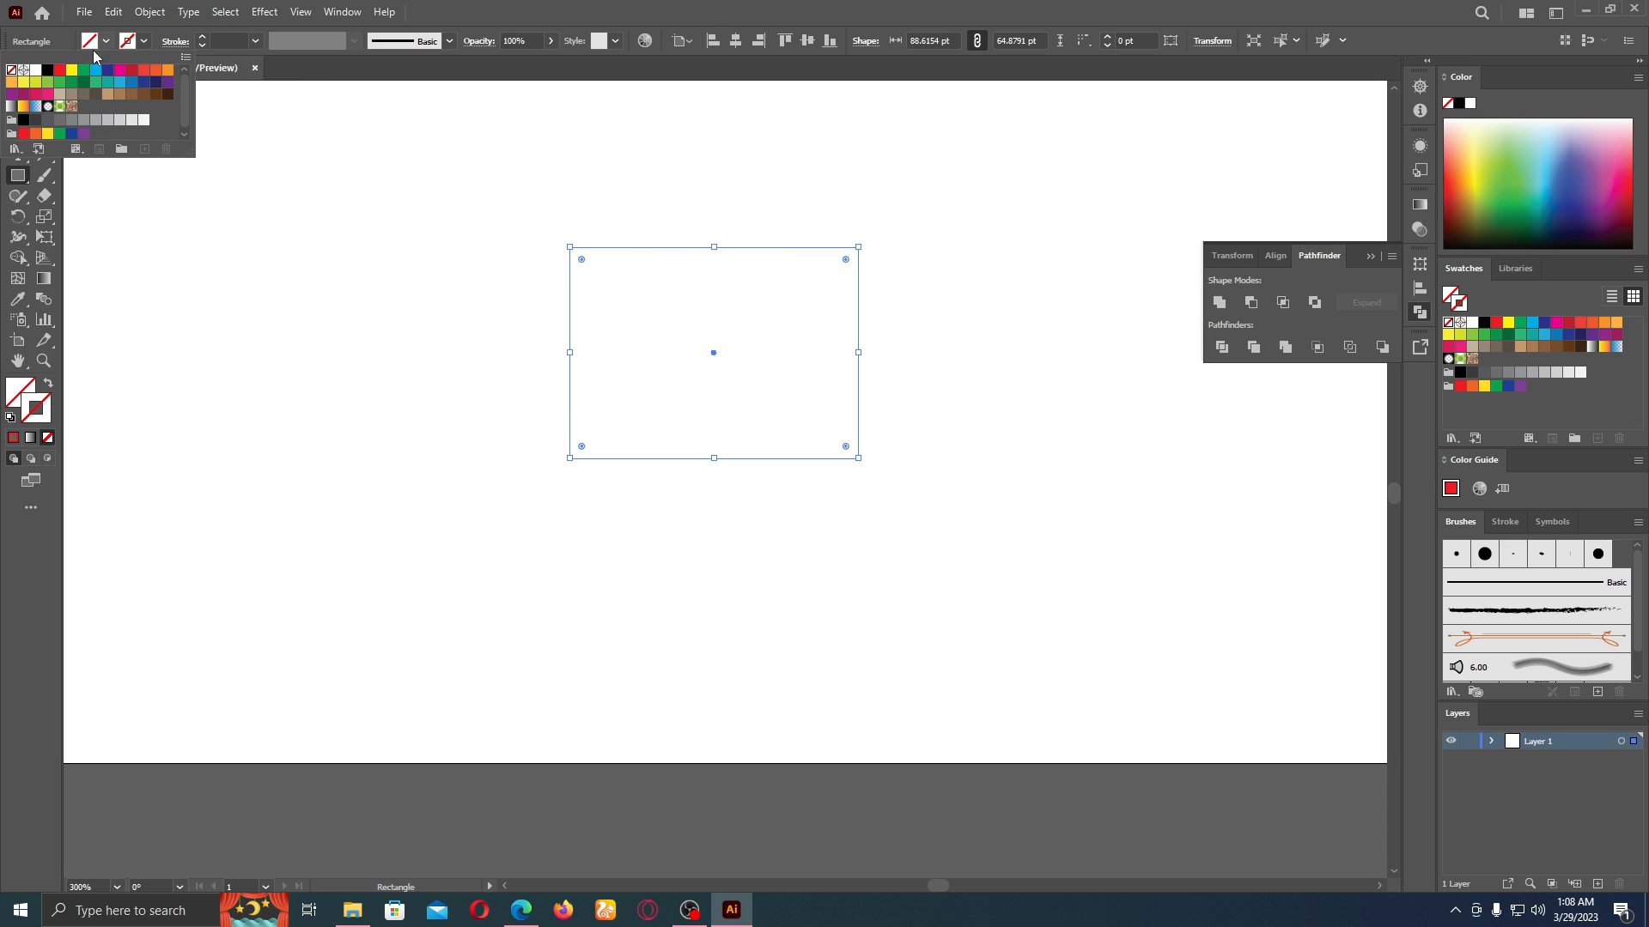
{"action": "left_click", "coordinate": [71, 70]}
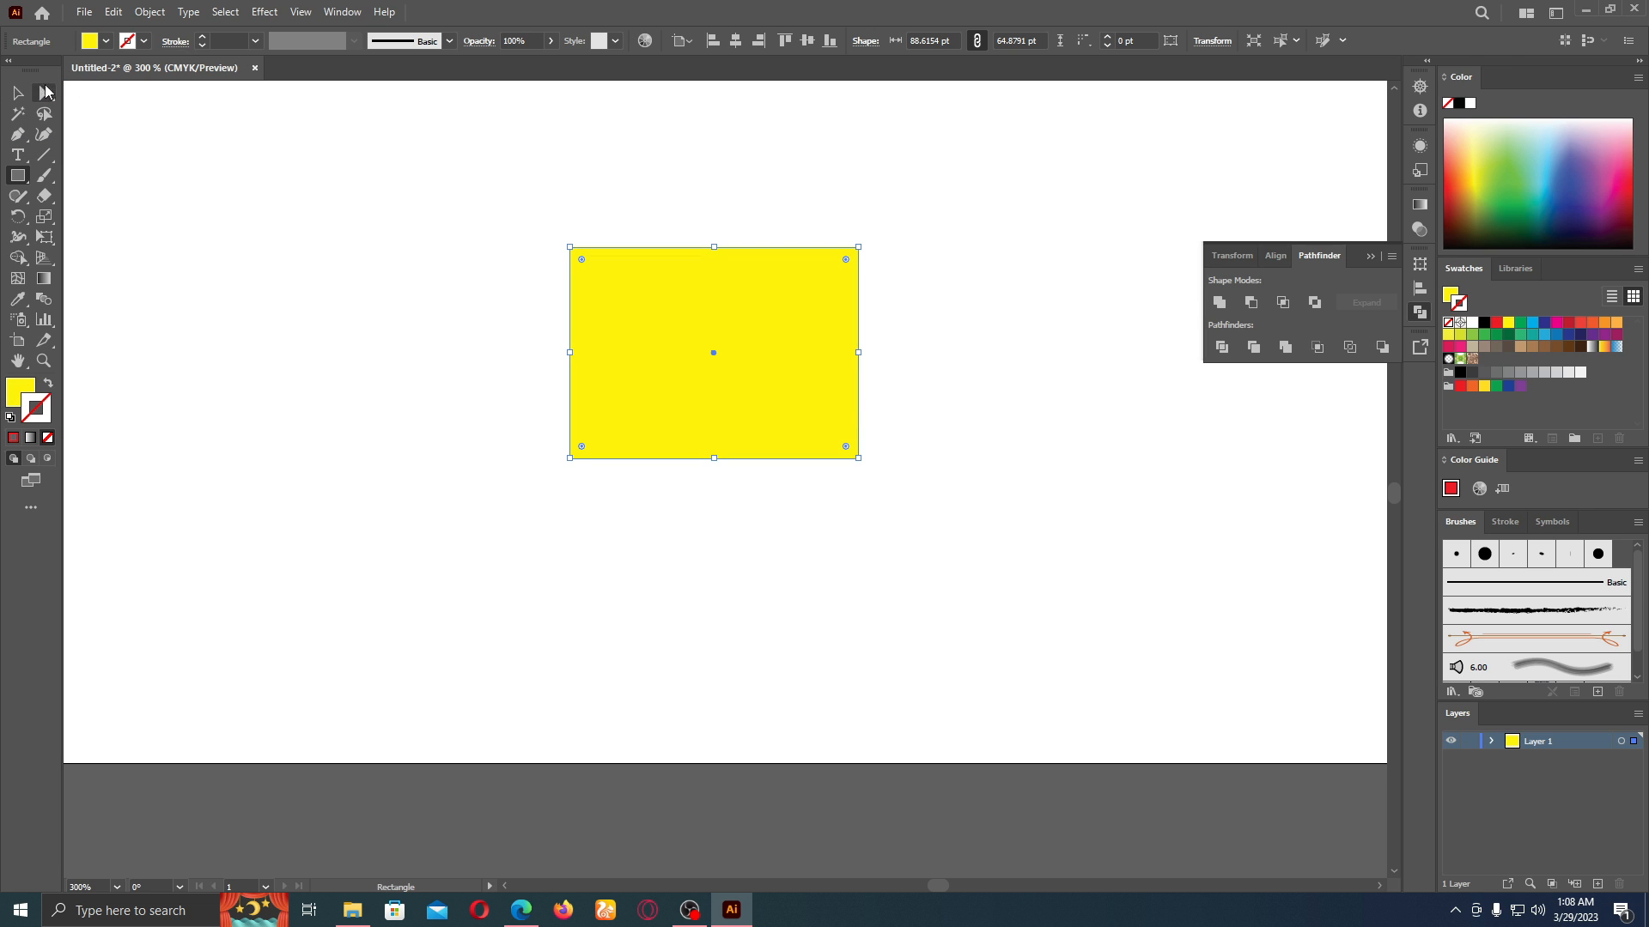
- Resize the yellow rectangle to about 92.3 by 73.3 pt and move it slightly to the right
{"action": "key", "text": "v"}
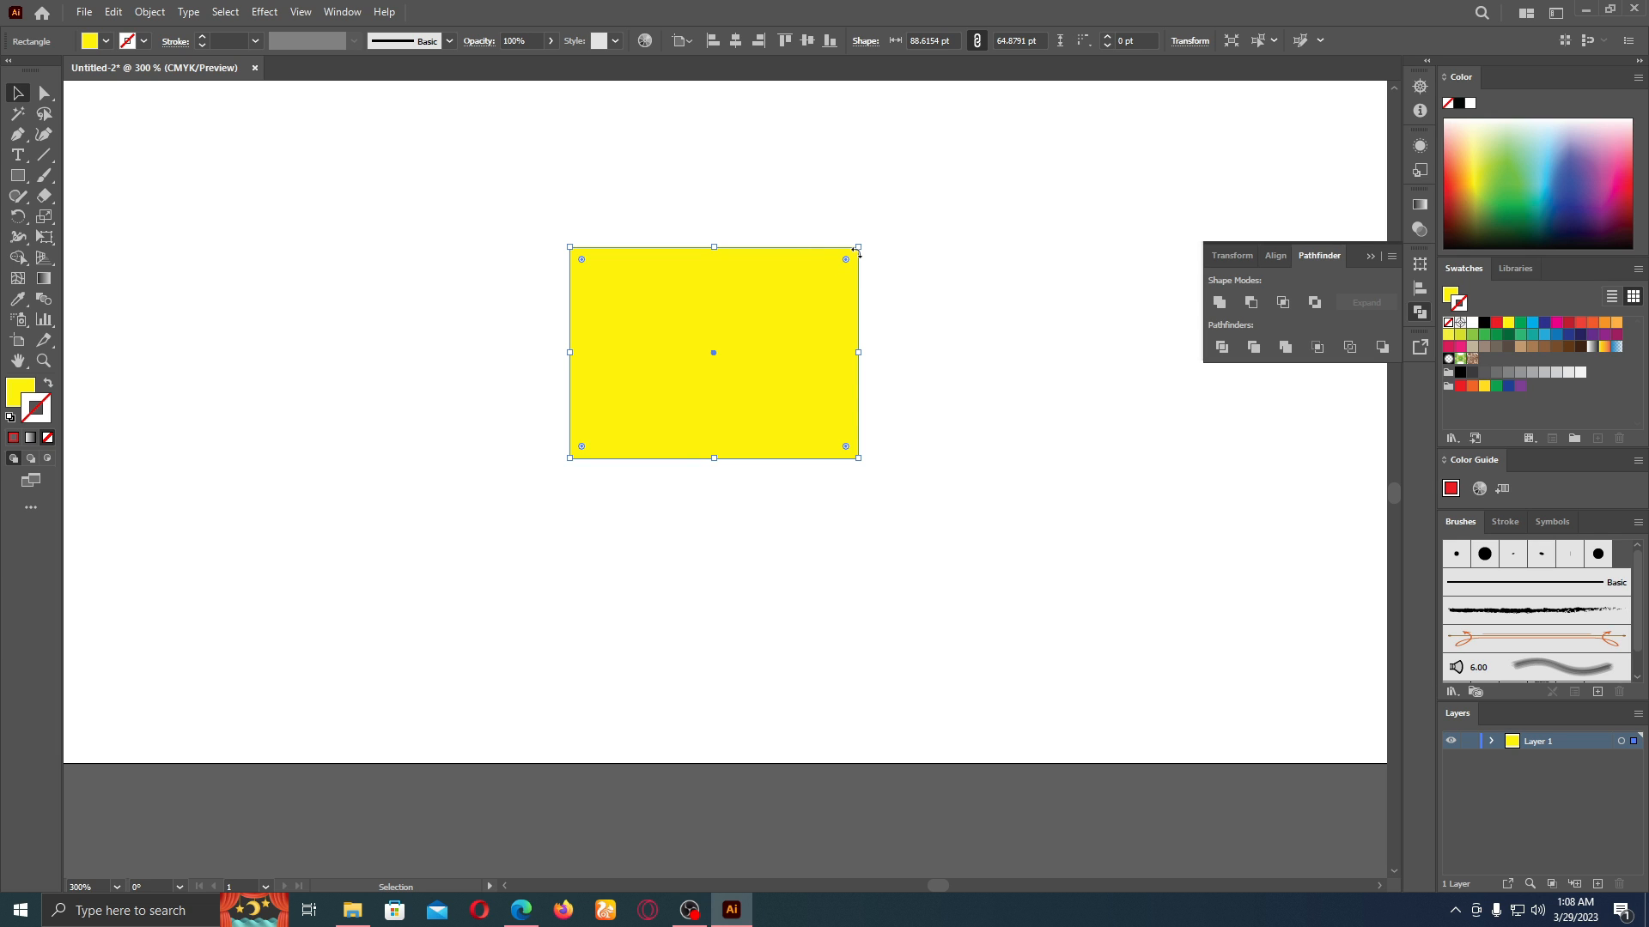
{"action": "left_click_drag", "start_coordinate": [858, 246], "coordinate": [903, 322]}
{"action": "key", "text": "ctrl+z"}
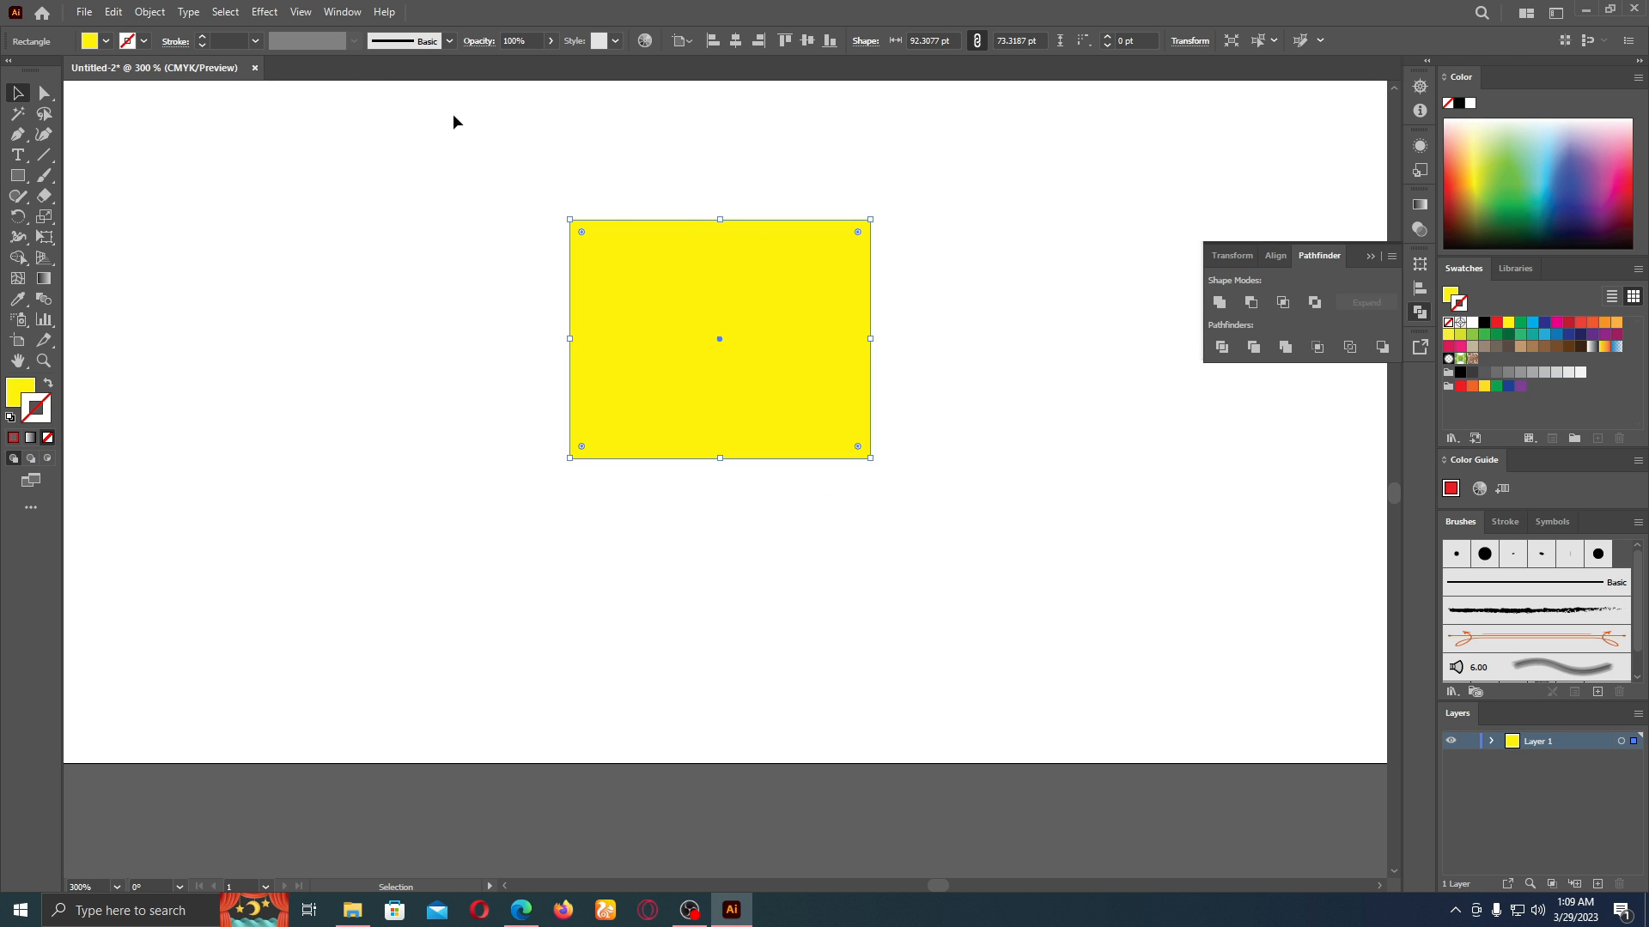
{"action": "left_click_drag", "start_coordinate": [733, 286], "coordinate": [751, 286]}
- Hide the bounding box and reposition the yellow rectangle, moving it both by its body and by its upper-right corner anchor
{"action": "left_click", "coordinate": [305, 14]}
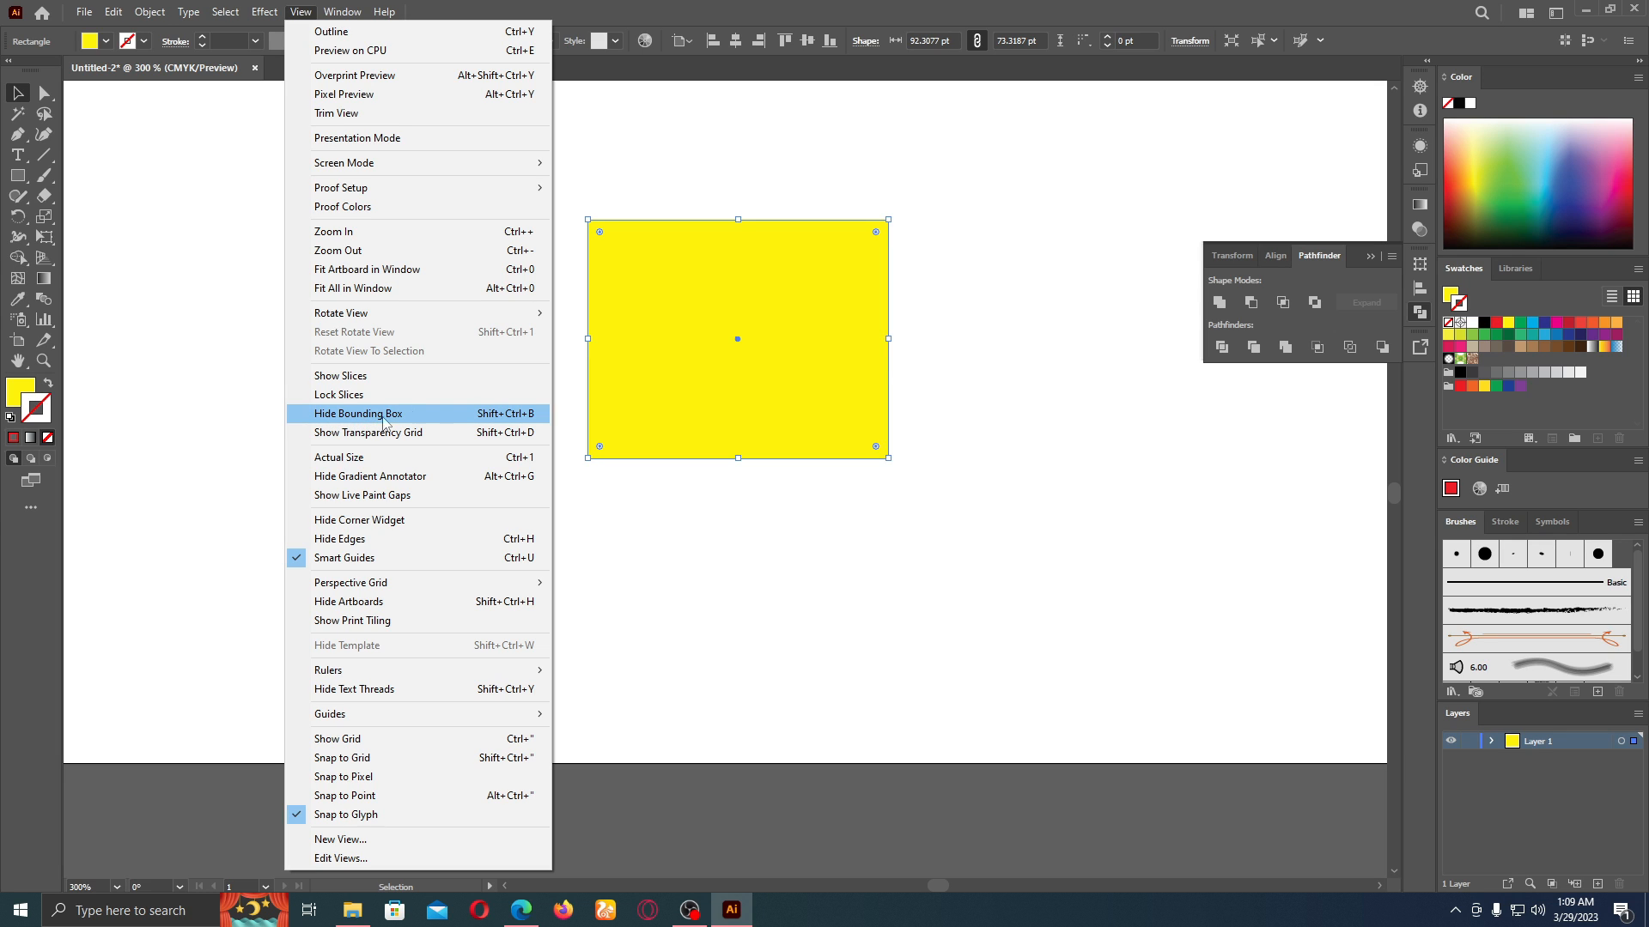
{"action": "left_click", "coordinate": [498, 417]}
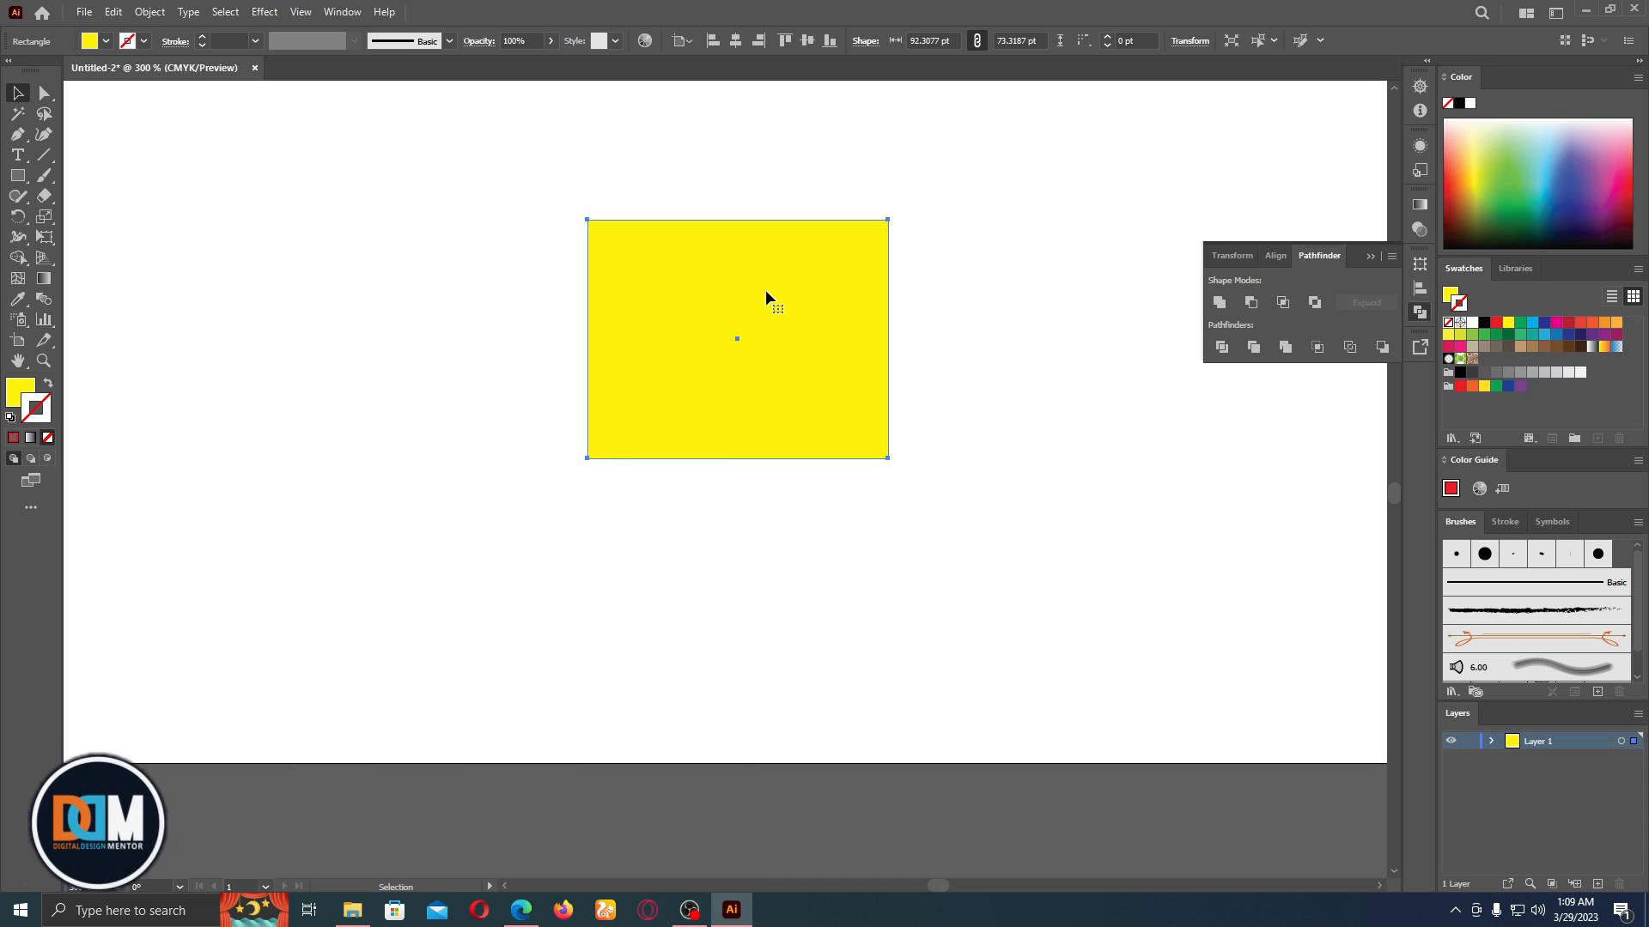
{"action": "left_click_drag", "start_coordinate": [766, 293], "coordinate": [723, 298]}
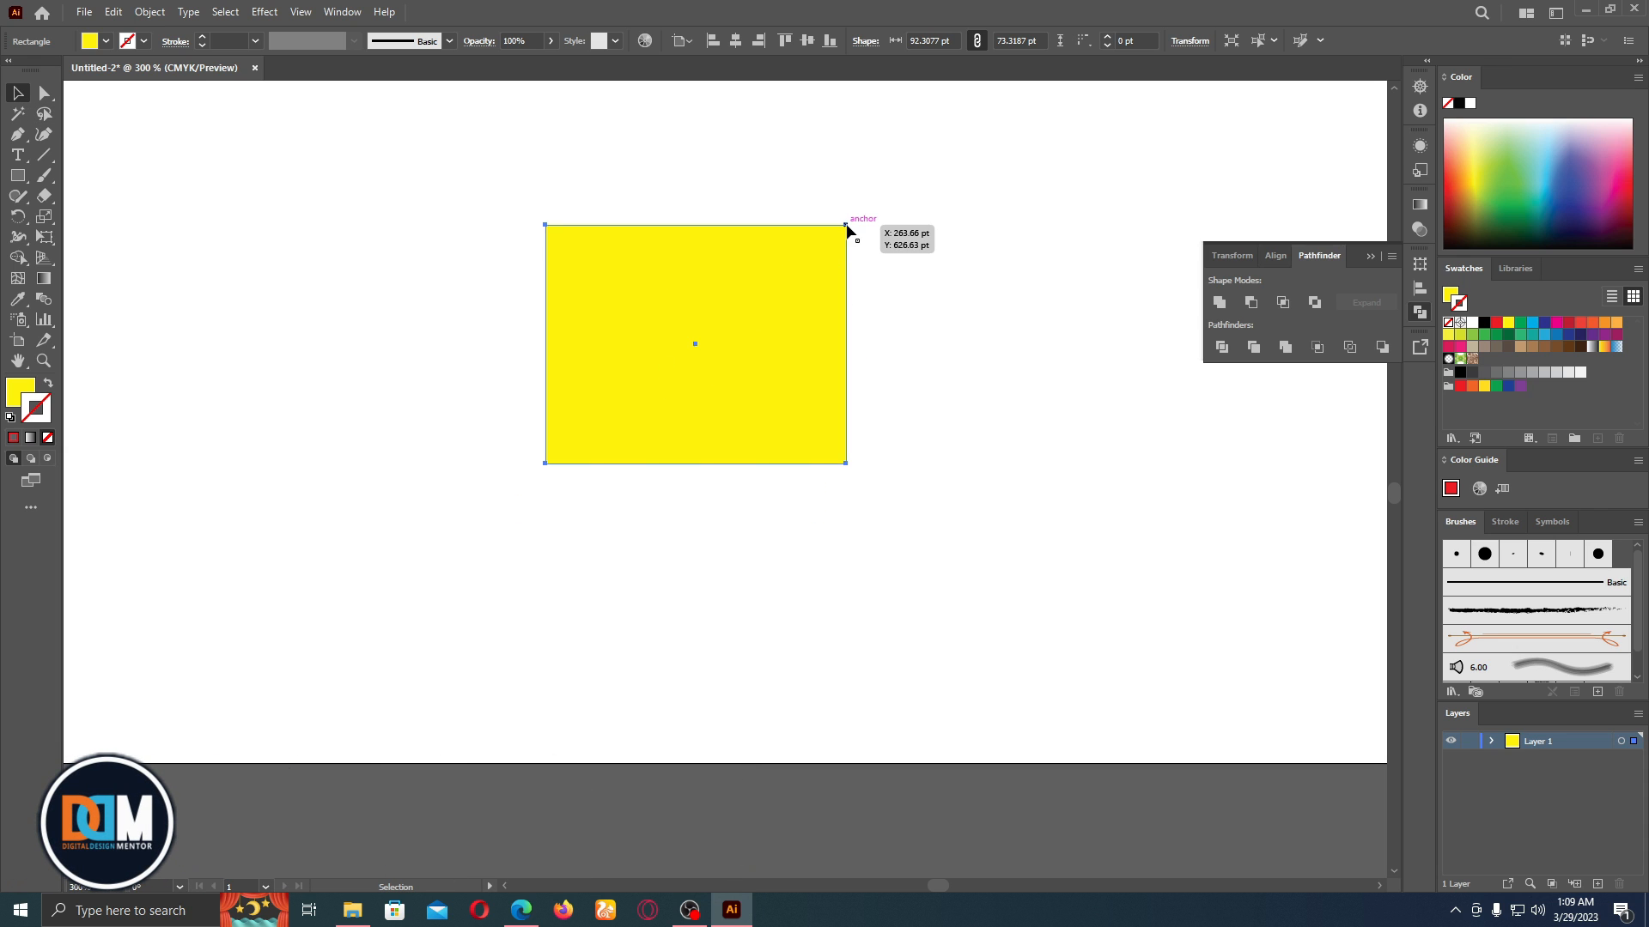
{"action": "left_click_drag", "start_coordinate": [845, 225], "coordinate": [861, 207]}
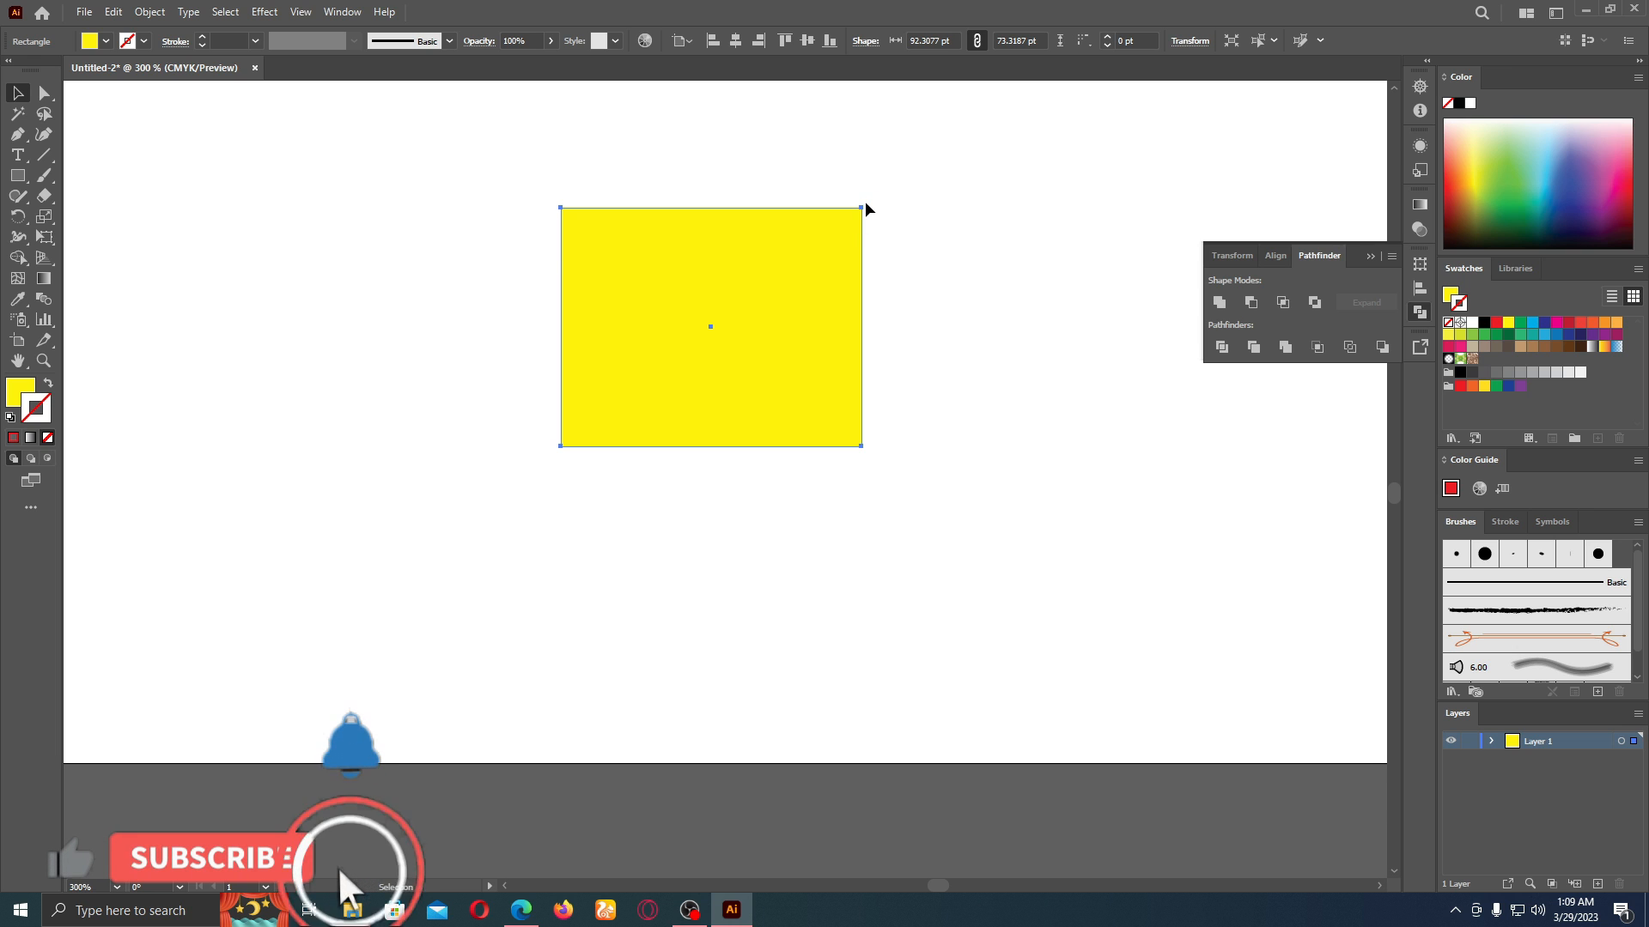
{"action": "left_click_drag", "start_coordinate": [829, 234], "coordinate": [812, 271]}
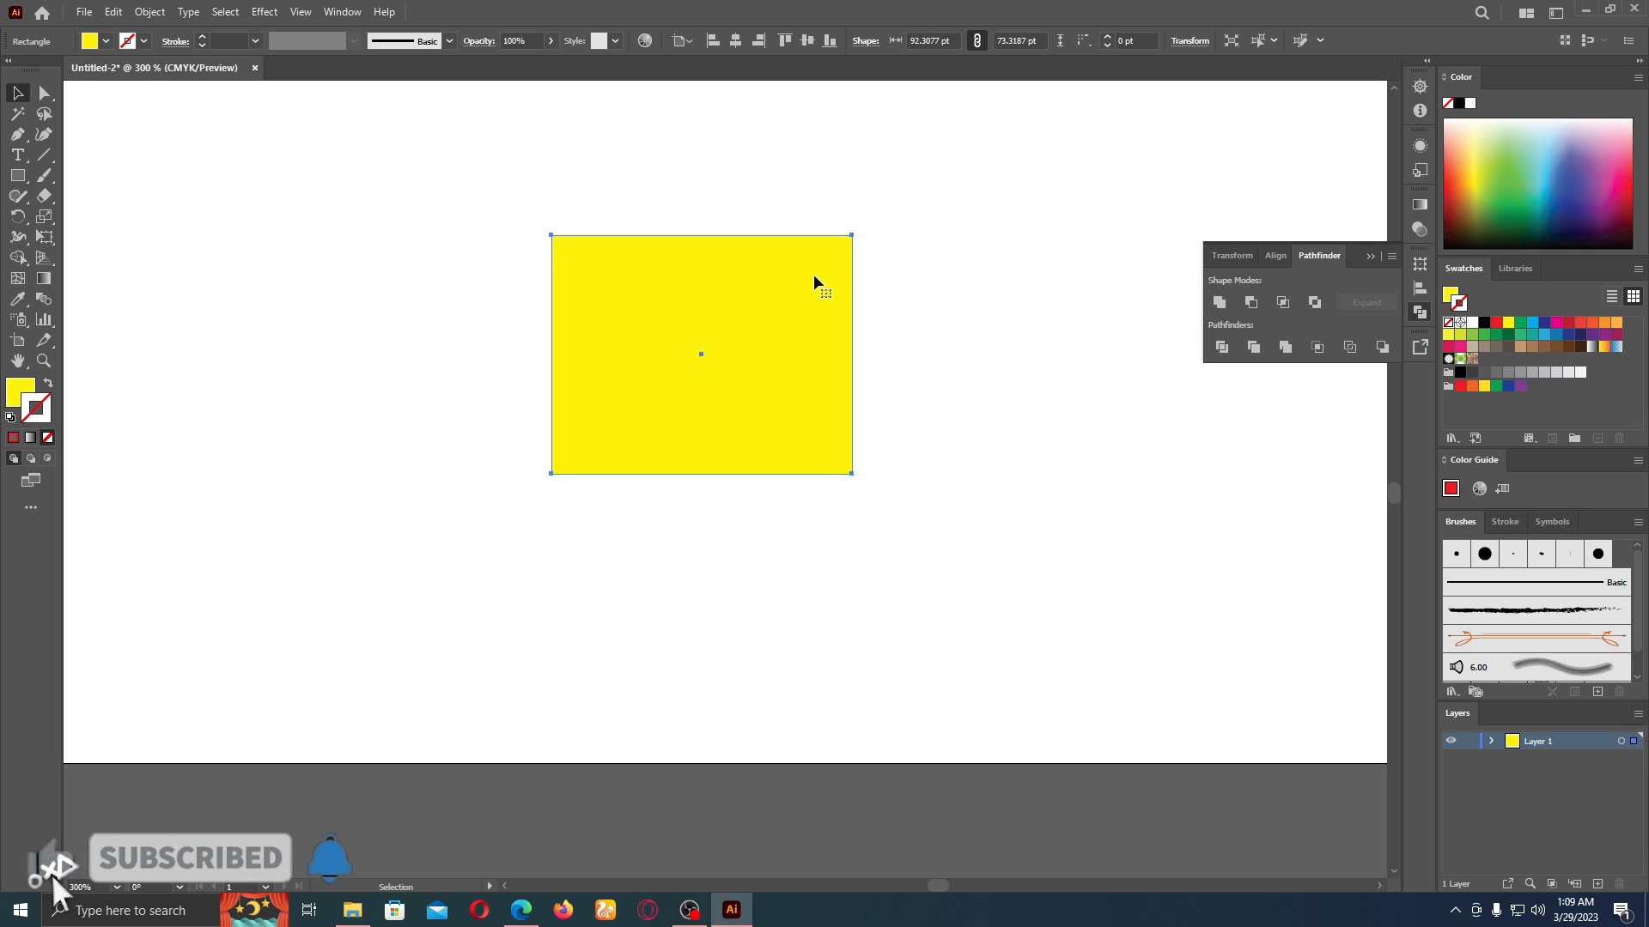
- Show the bounding box again and enlarge the yellow rectangle from its upper-right corner to about 103.1 by 84.1 pt
{"action": "key", "text": "ctrl"}
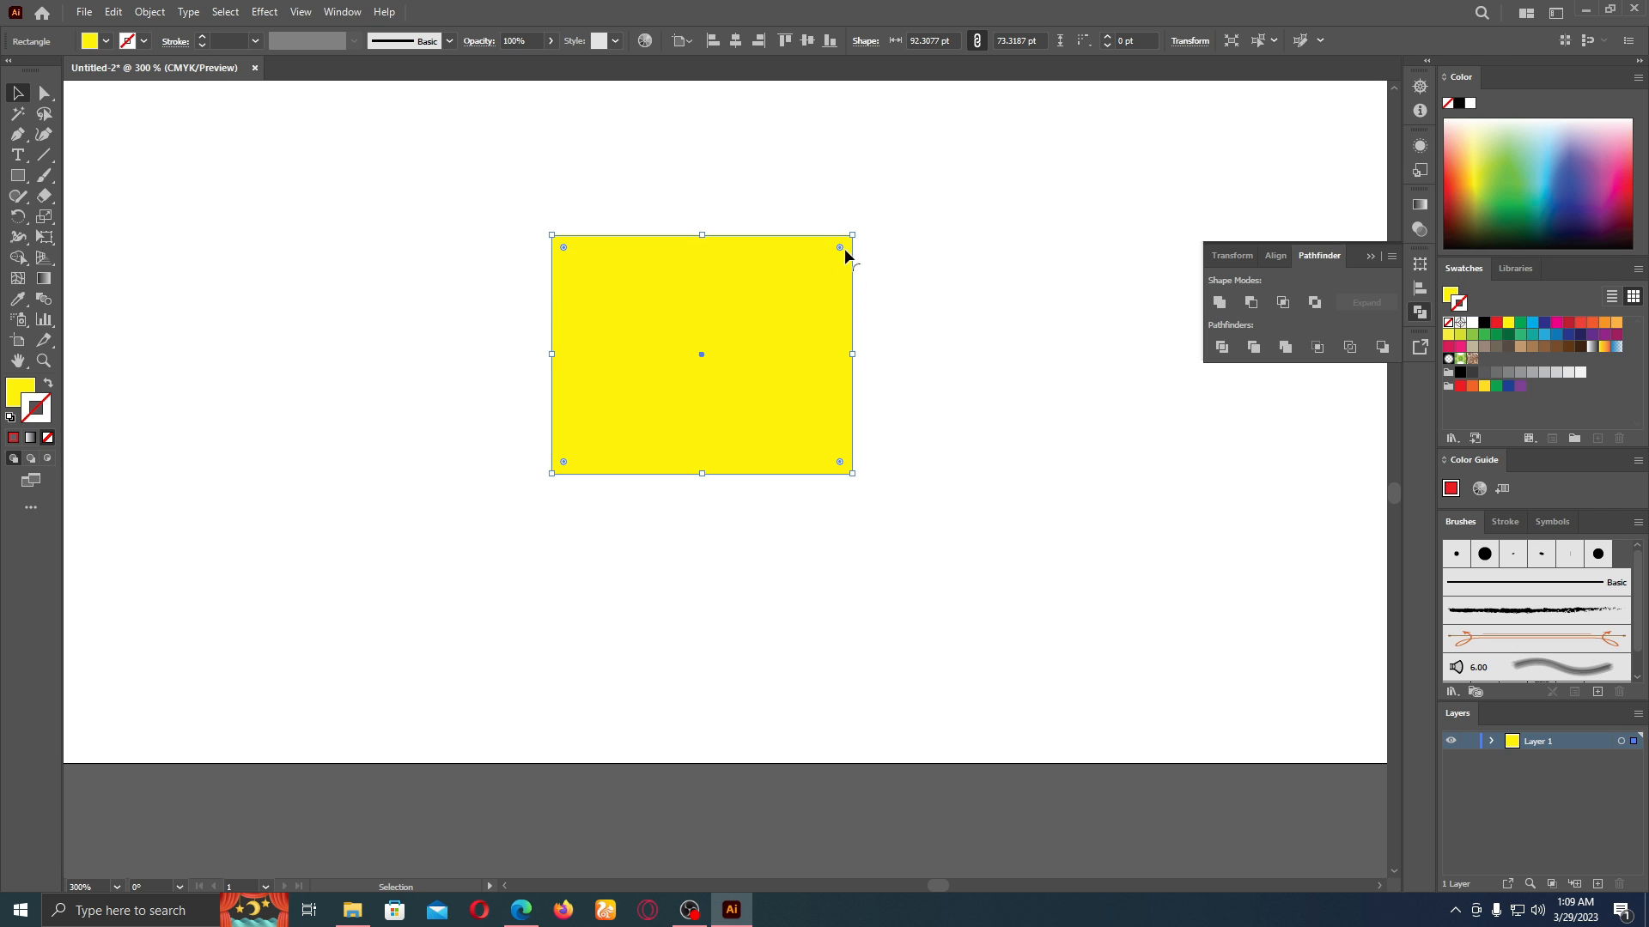
{"action": "left_click", "coordinate": [300, 12]}
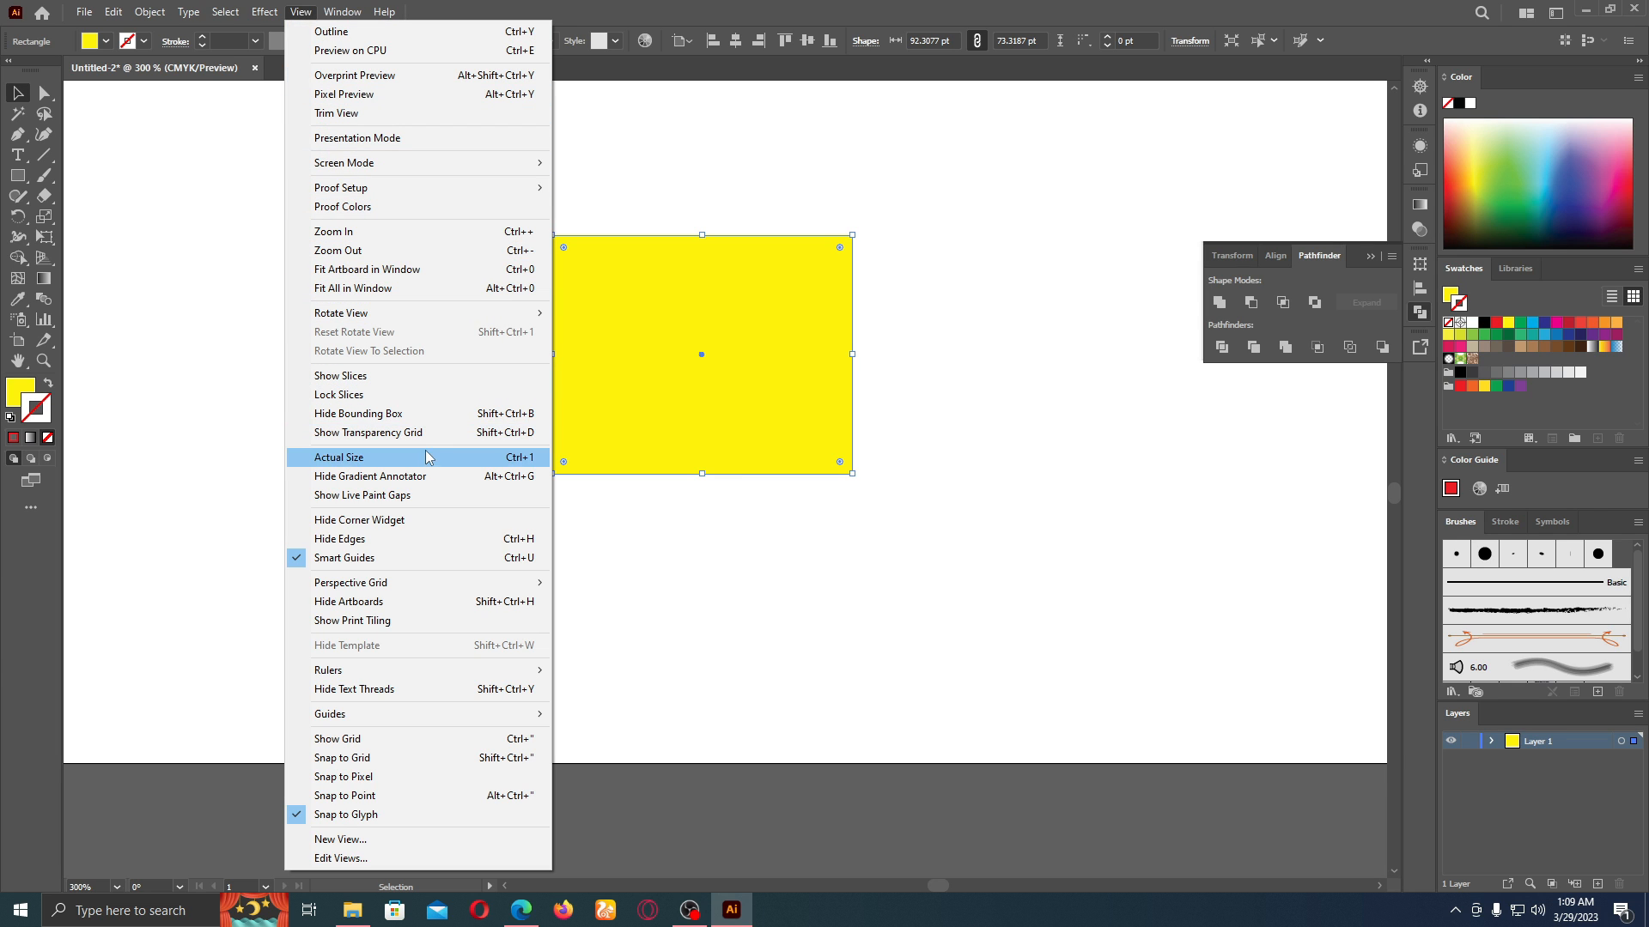
{"action": "left_click", "coordinate": [811, 8]}
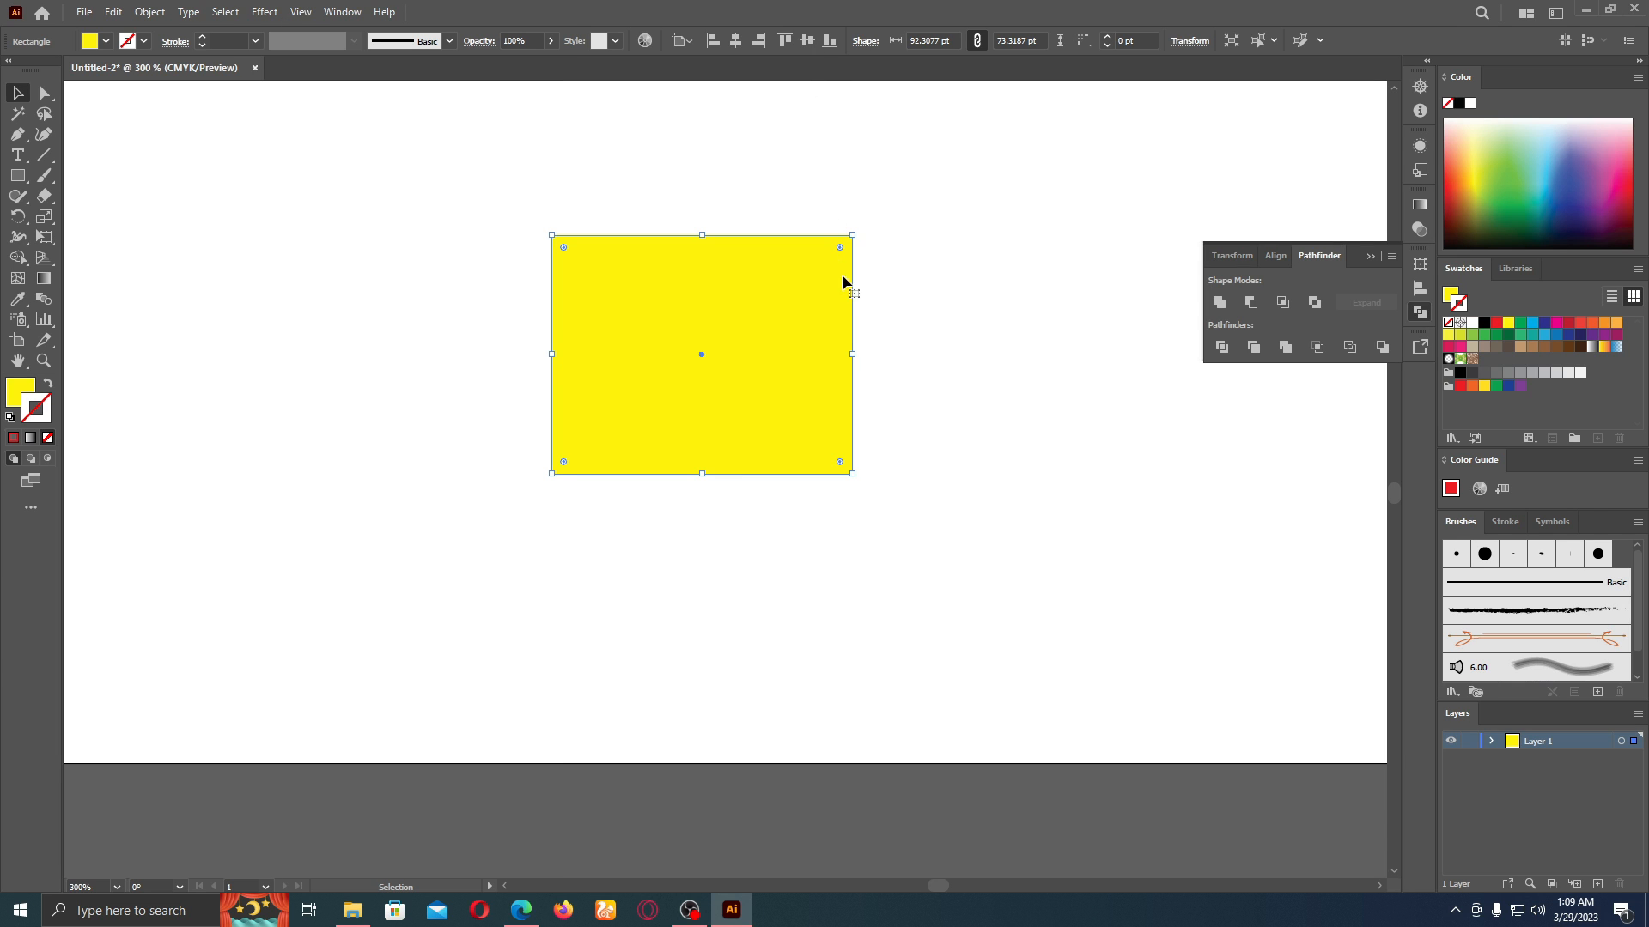
{"action": "left_click_drag", "start_coordinate": [853, 234], "coordinate": [886, 200]}
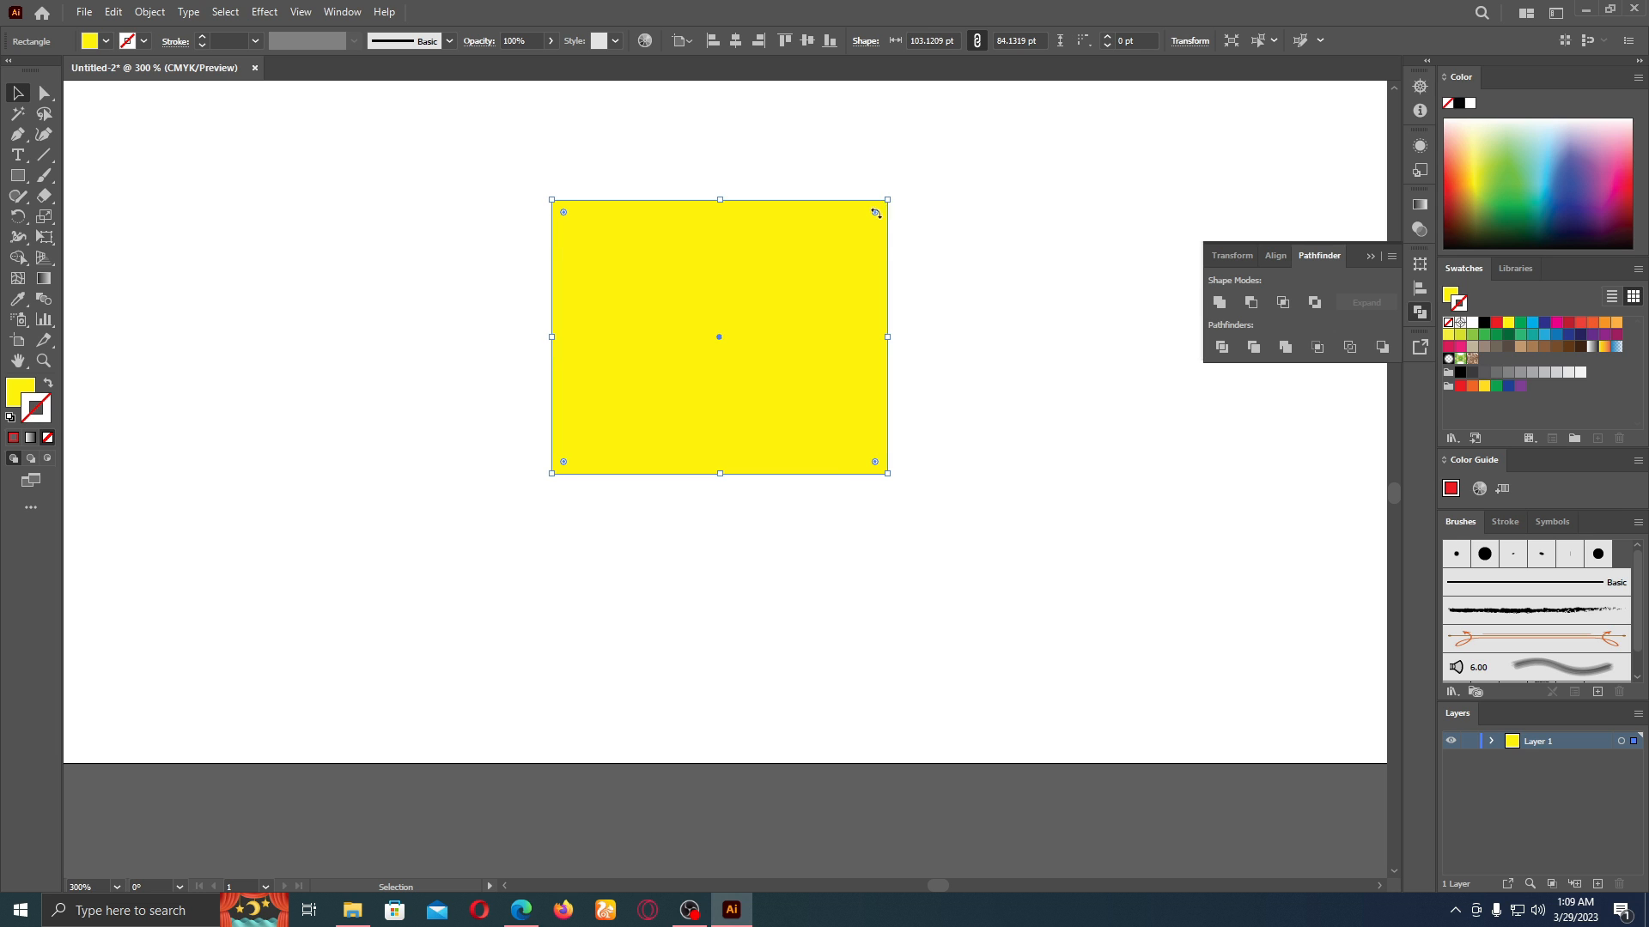
- Hide and show the bounding box once more, and enlarge the yellow rectangle to about 106.5 by 88.1 pt
{"action": "key", "text": "ctrl"}
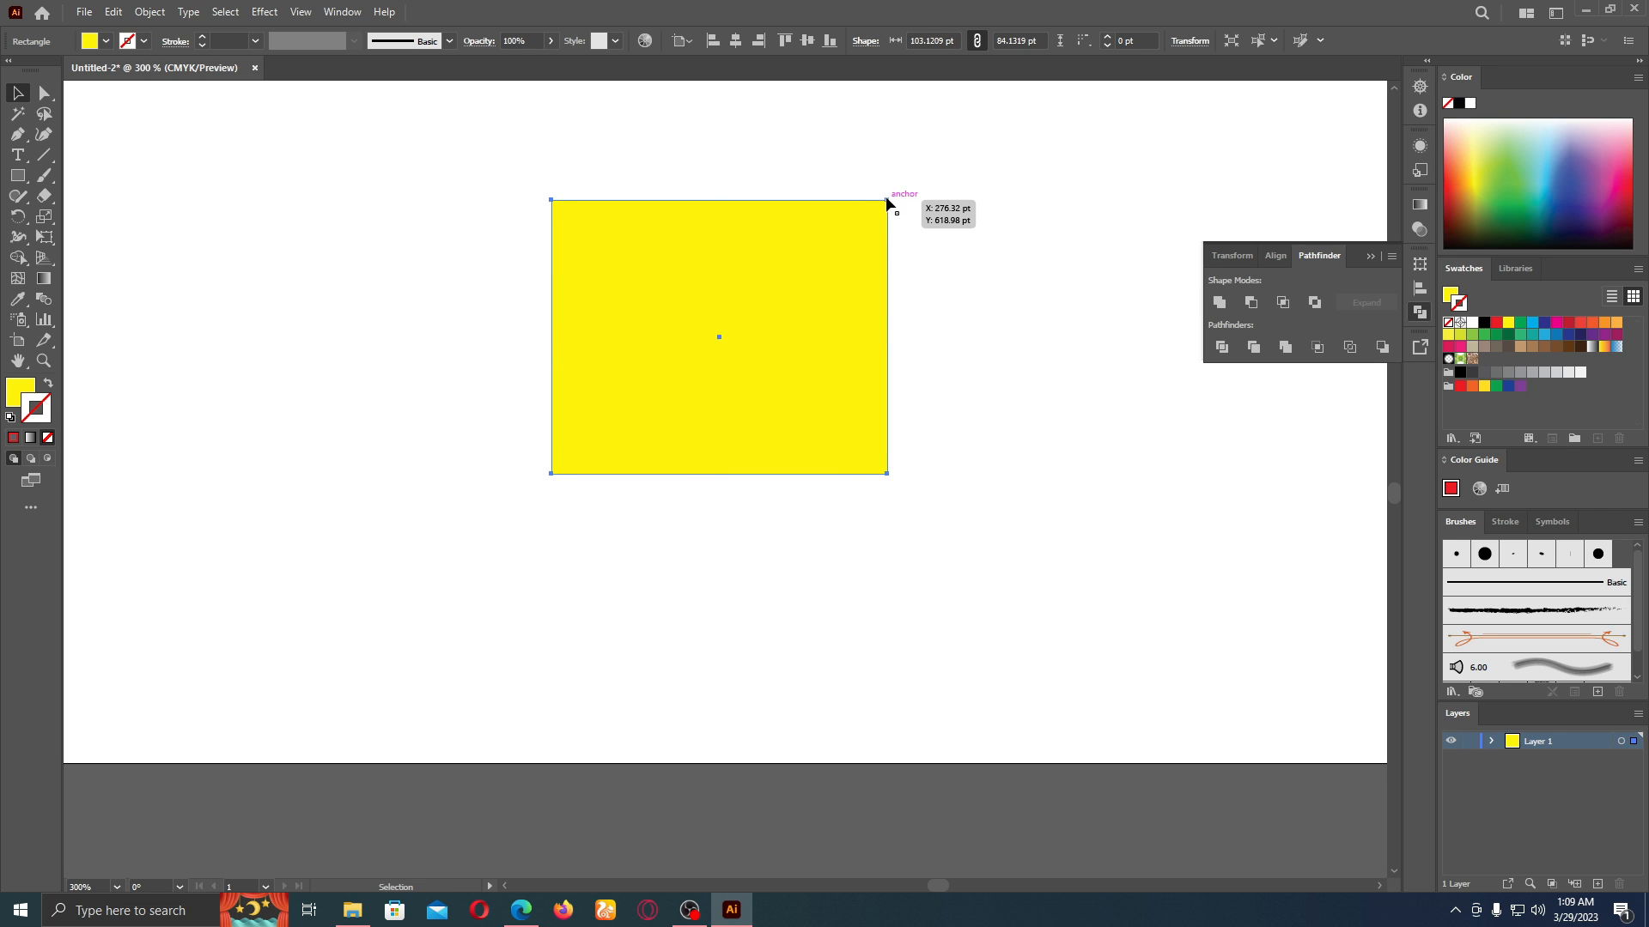
{"action": "left_click", "coordinate": [302, 17]}
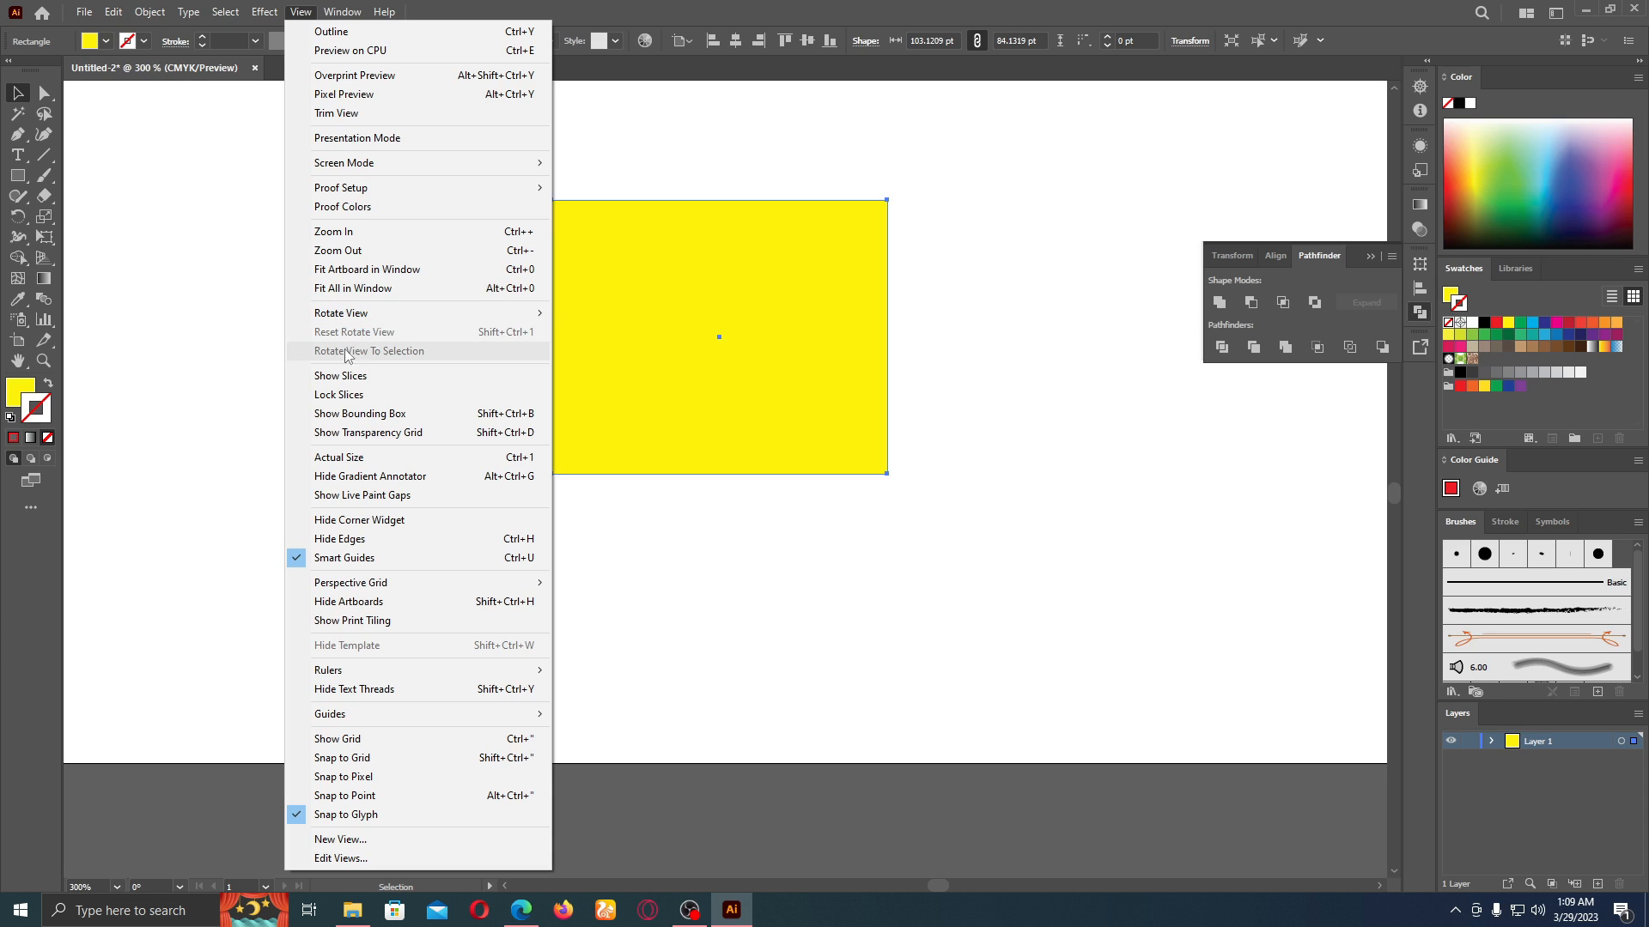
{"action": "left_click", "coordinate": [530, 416]}
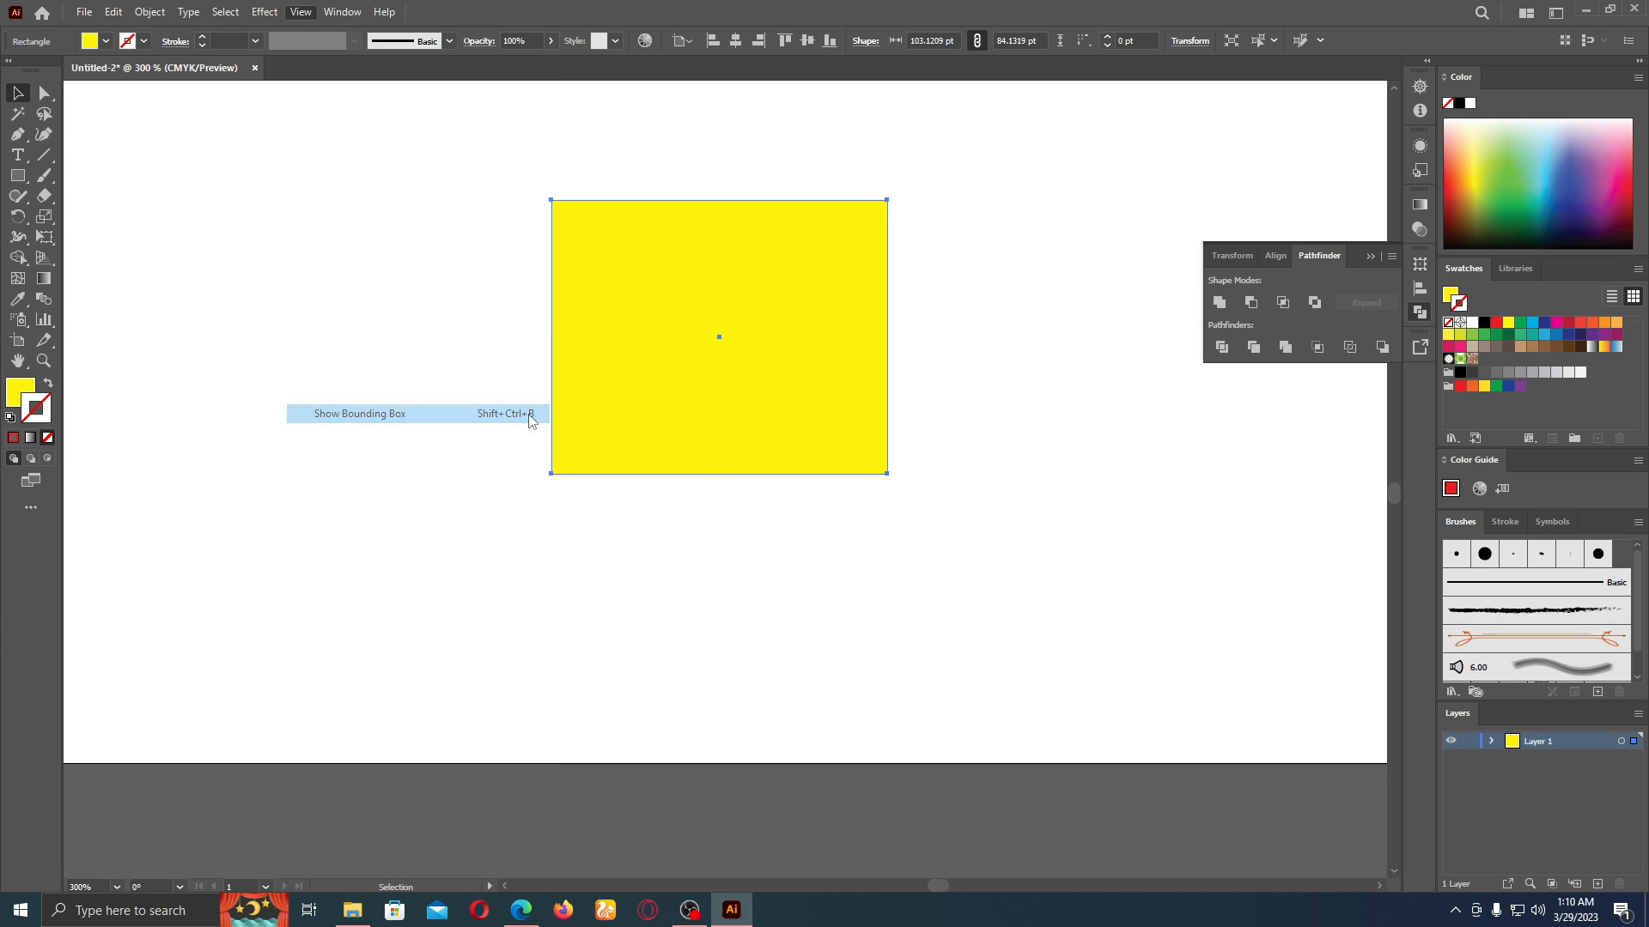
{"action": "mouse_move", "coordinate": [886, 199]}
{"action": "left_mouse_down"}
{"action": "mouse_move", "coordinate": [923, 166]}
{"action": "mouse_move", "coordinate": [900, 187]}
{"action": "left_mouse_up"}
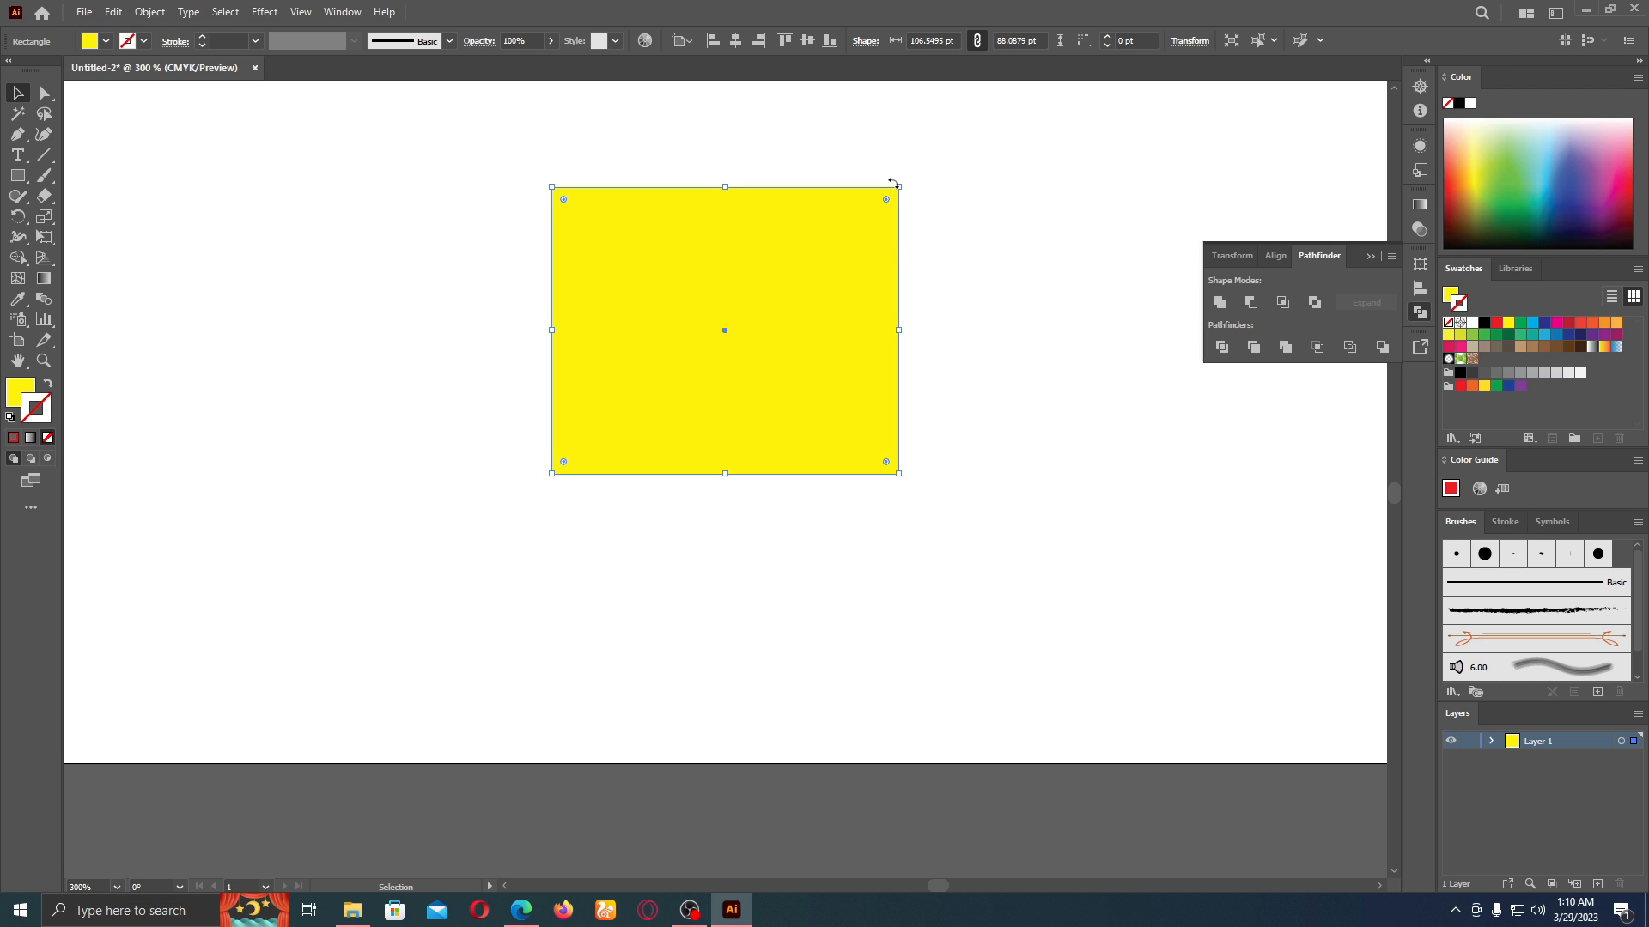
- Draw three smaller yellow rectangles around the large one: about 39.3 × 49.8 pt left, 57.2 × 32.2 pt below and 37.2 × 46.4 pt right
{"action": "key", "text": "m"}
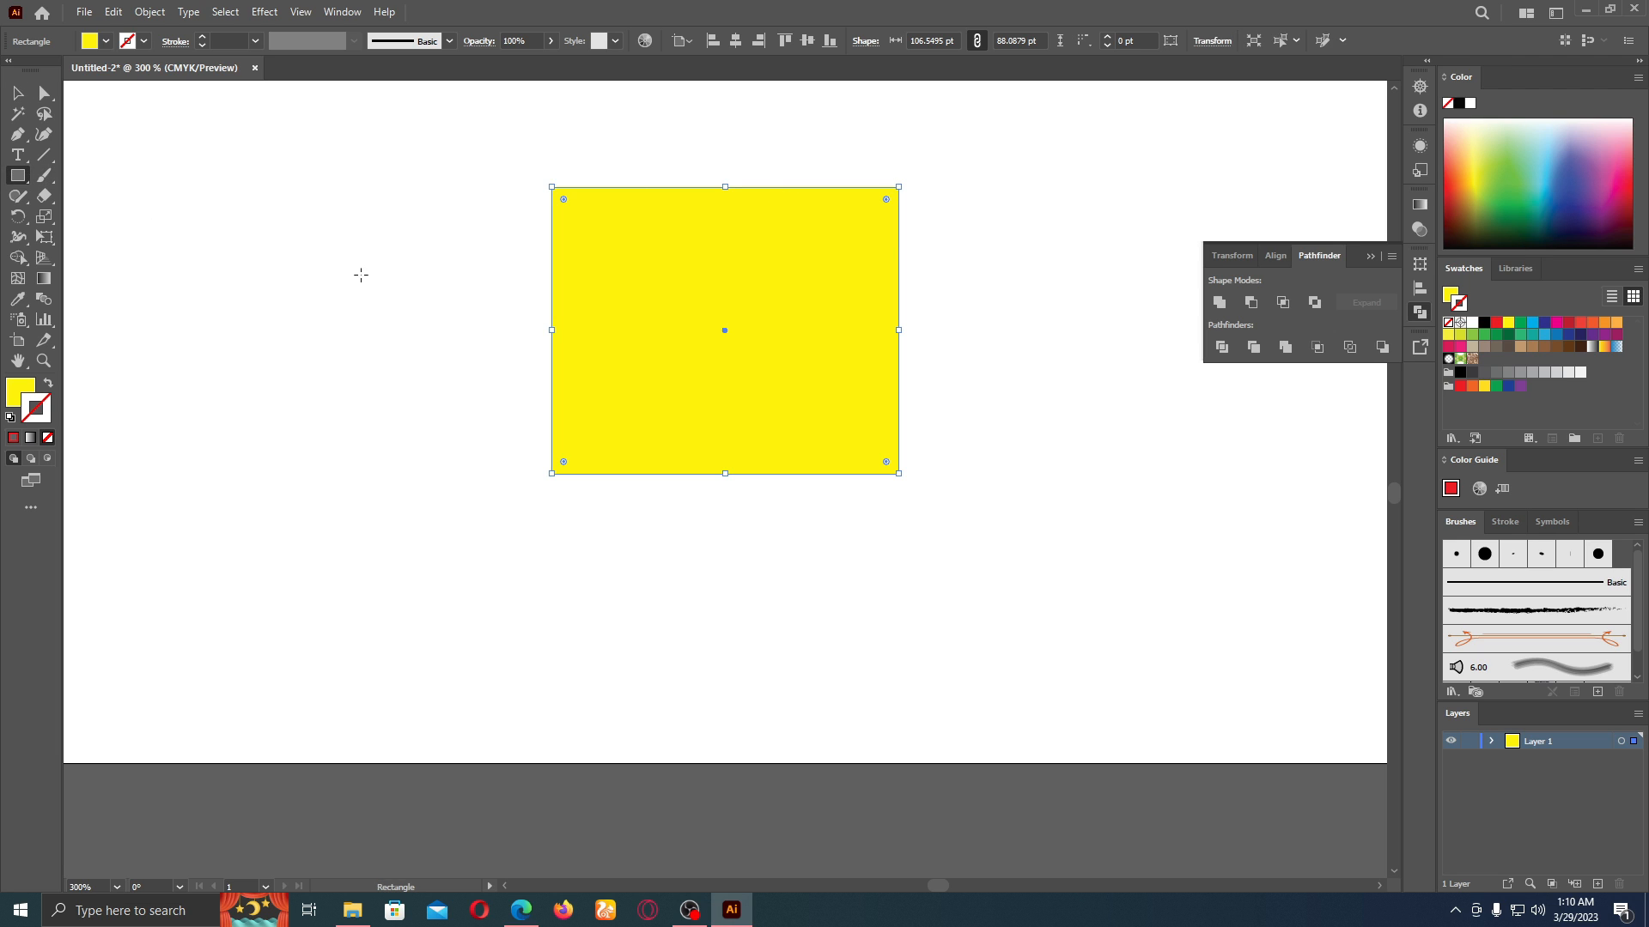
{"action": "left_click_drag", "start_coordinate": [361, 275], "coordinate": [489, 438]}
{"action": "left_click_drag", "start_coordinate": [560, 533], "coordinate": [747, 637]}
{"action": "left_click_drag", "start_coordinate": [975, 302], "coordinate": [1097, 453]}
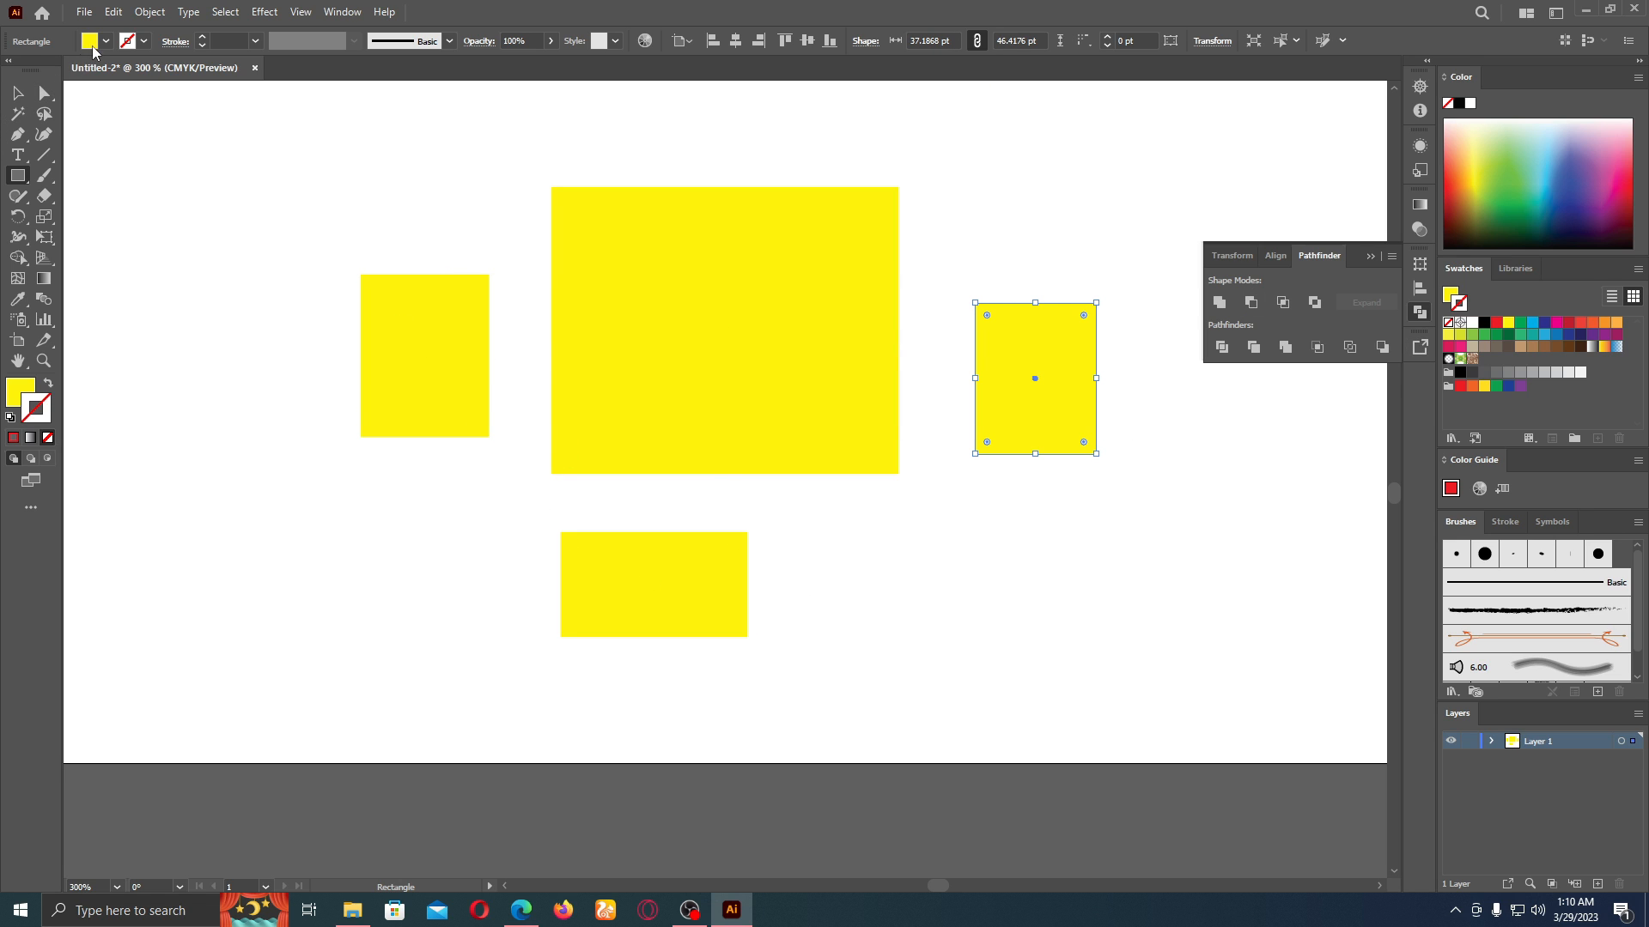
- Fill the rectangle right of the large one with red, and give the left one a cyan fill with a 1 pt yellow stroke
{"action": "left_click", "coordinate": [89, 43]}
{"action": "left_click", "coordinate": [59, 70]}
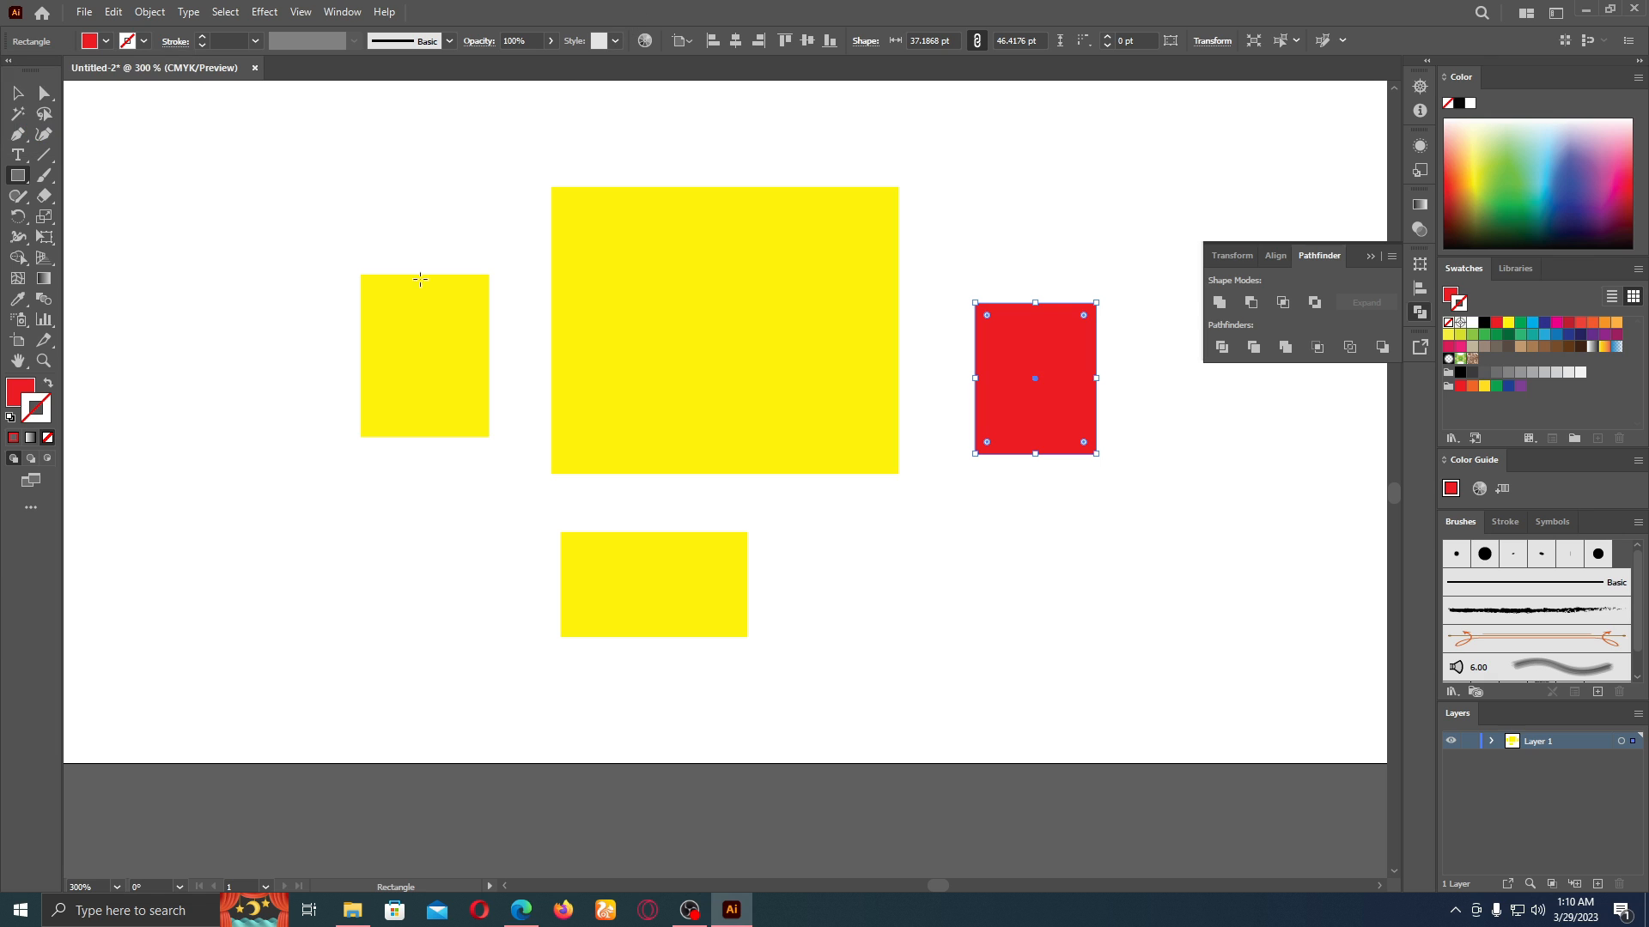
{"action": "key", "text": "v"}
{"action": "left_click", "coordinate": [405, 316]}
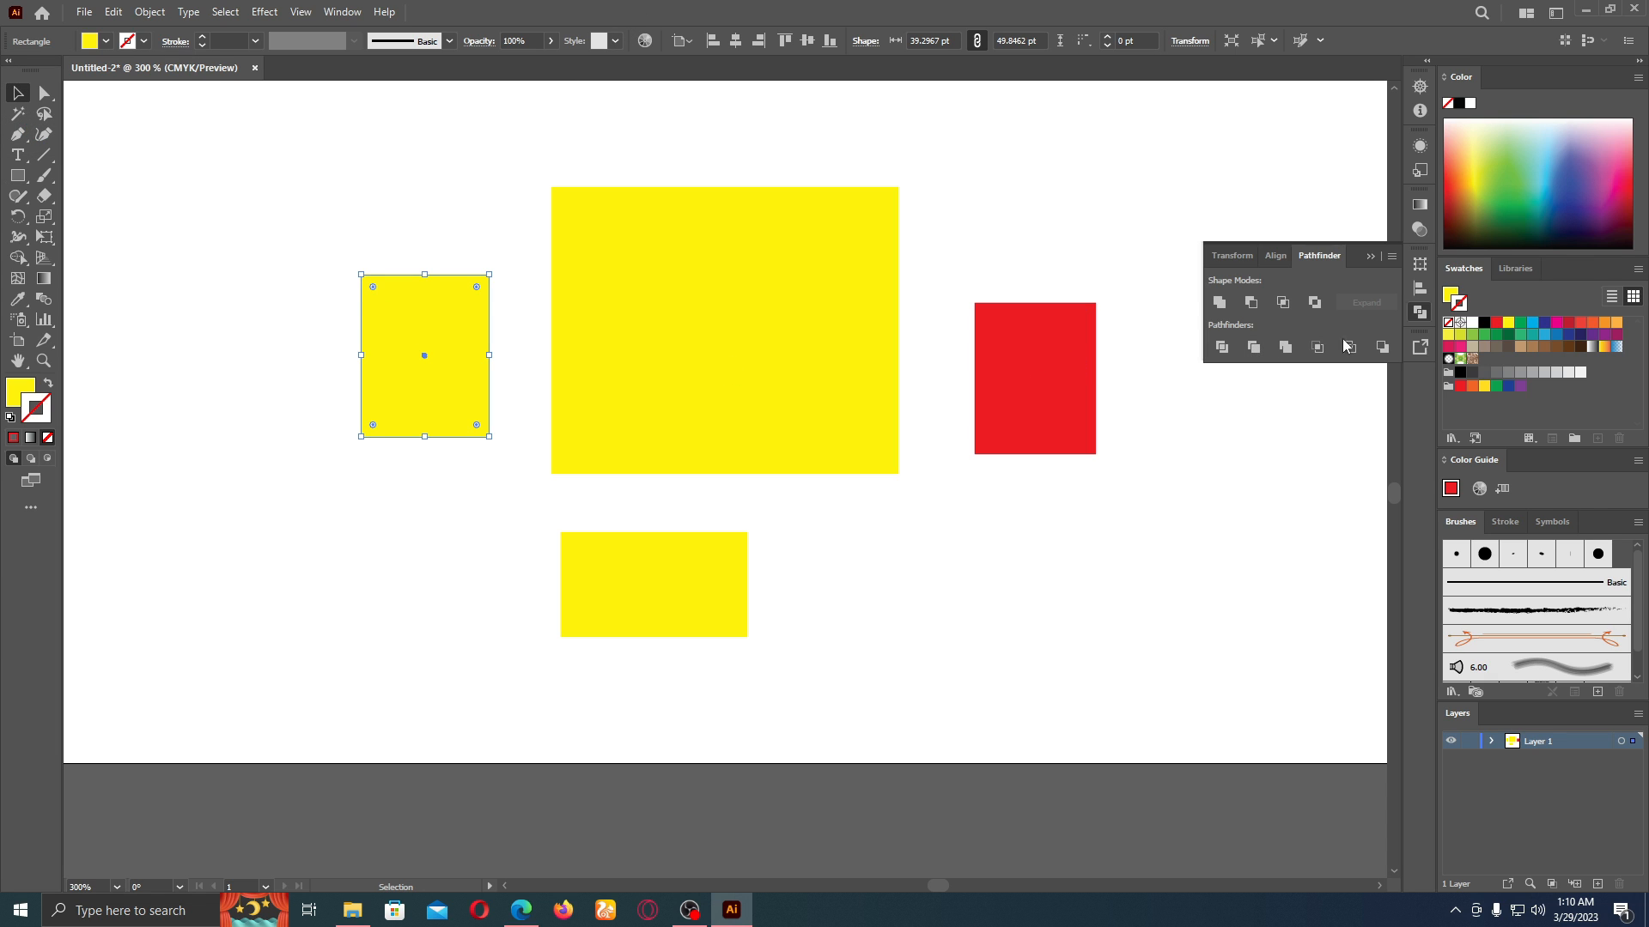
{"action": "left_click", "coordinate": [1533, 321]}
{"action": "left_click", "coordinate": [48, 384]}
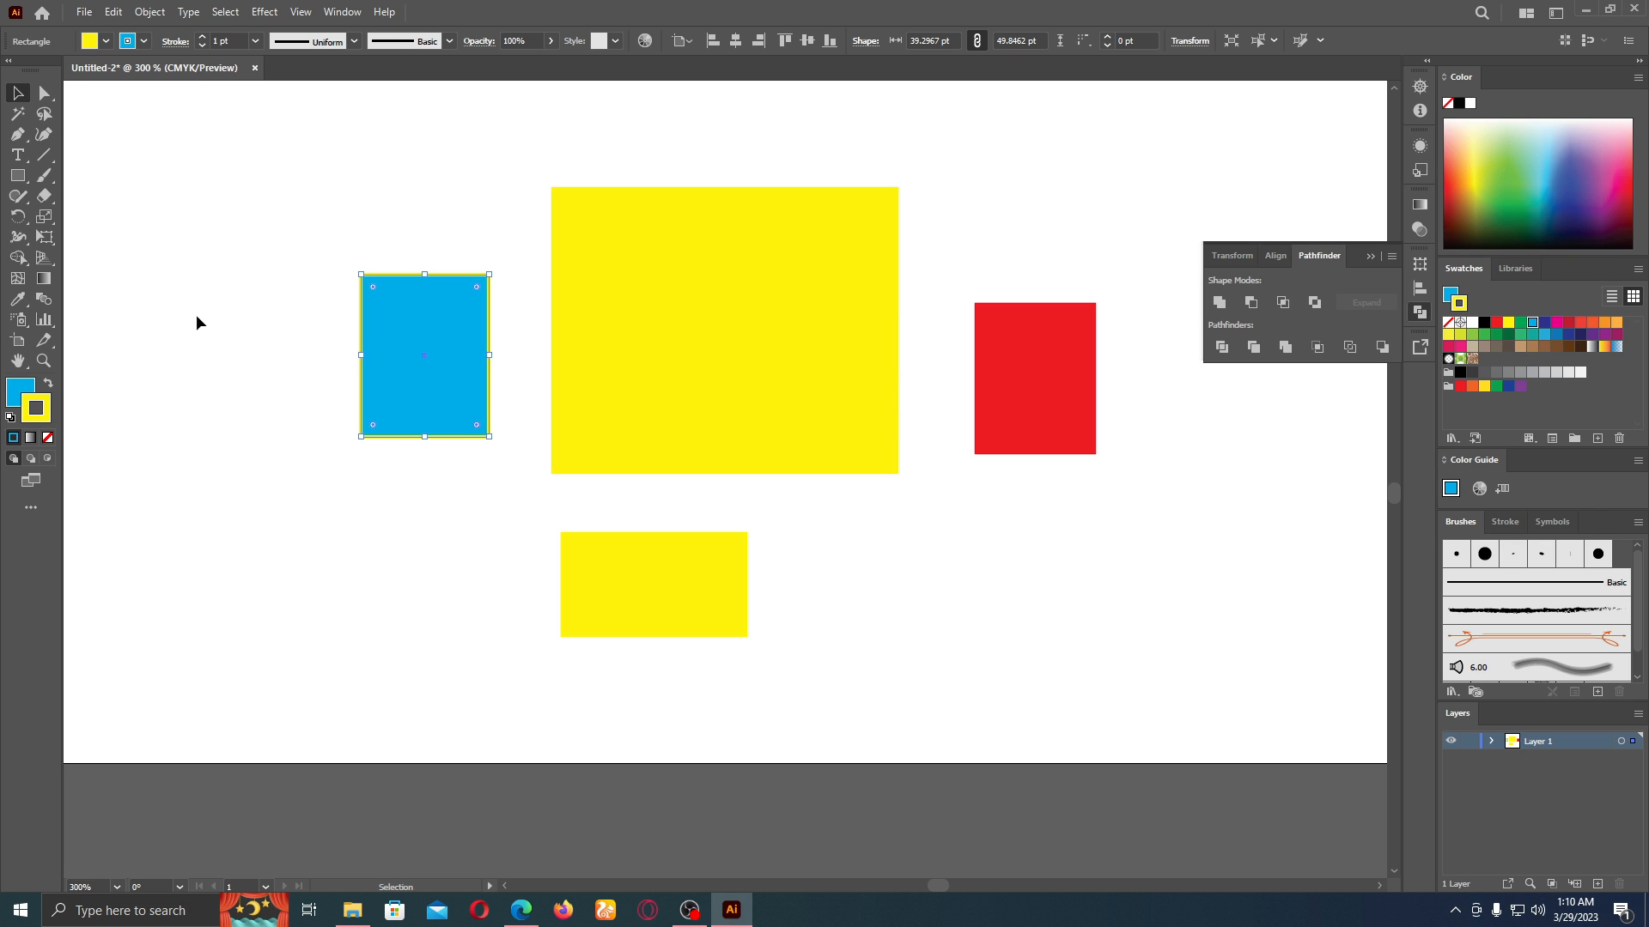
{"action": "left_click", "coordinate": [199, 314]}
- Select the small yellow rectangle below the large one and switch the document to Outline view
{"action": "left_click", "coordinate": [657, 460]}
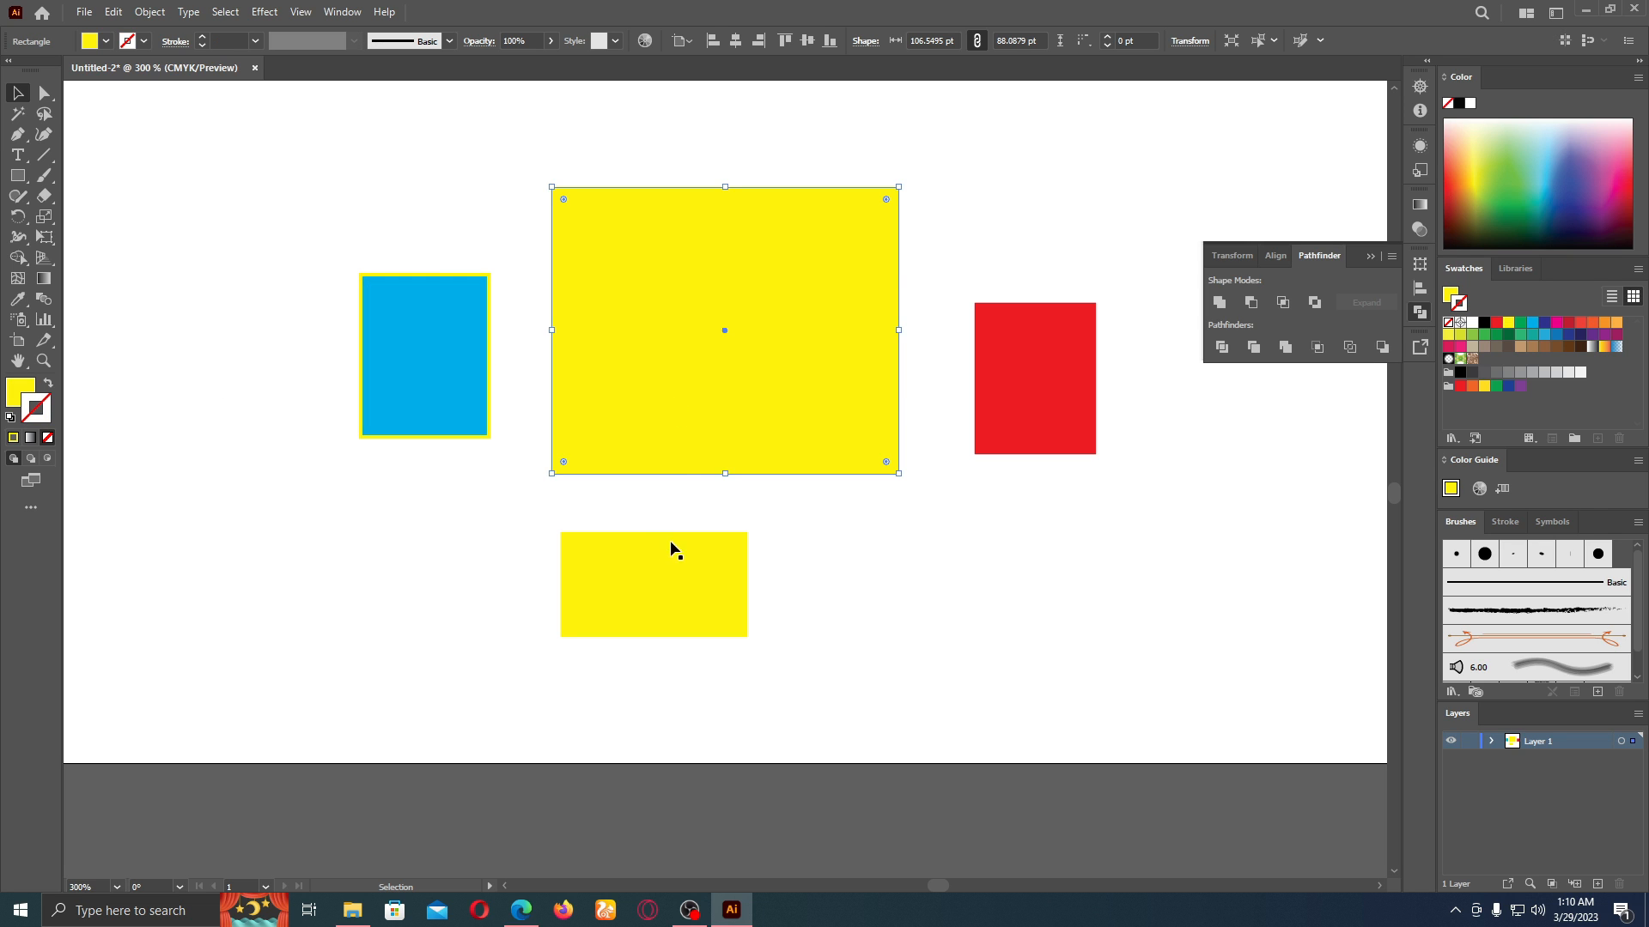
{"action": "left_click", "coordinate": [670, 548]}
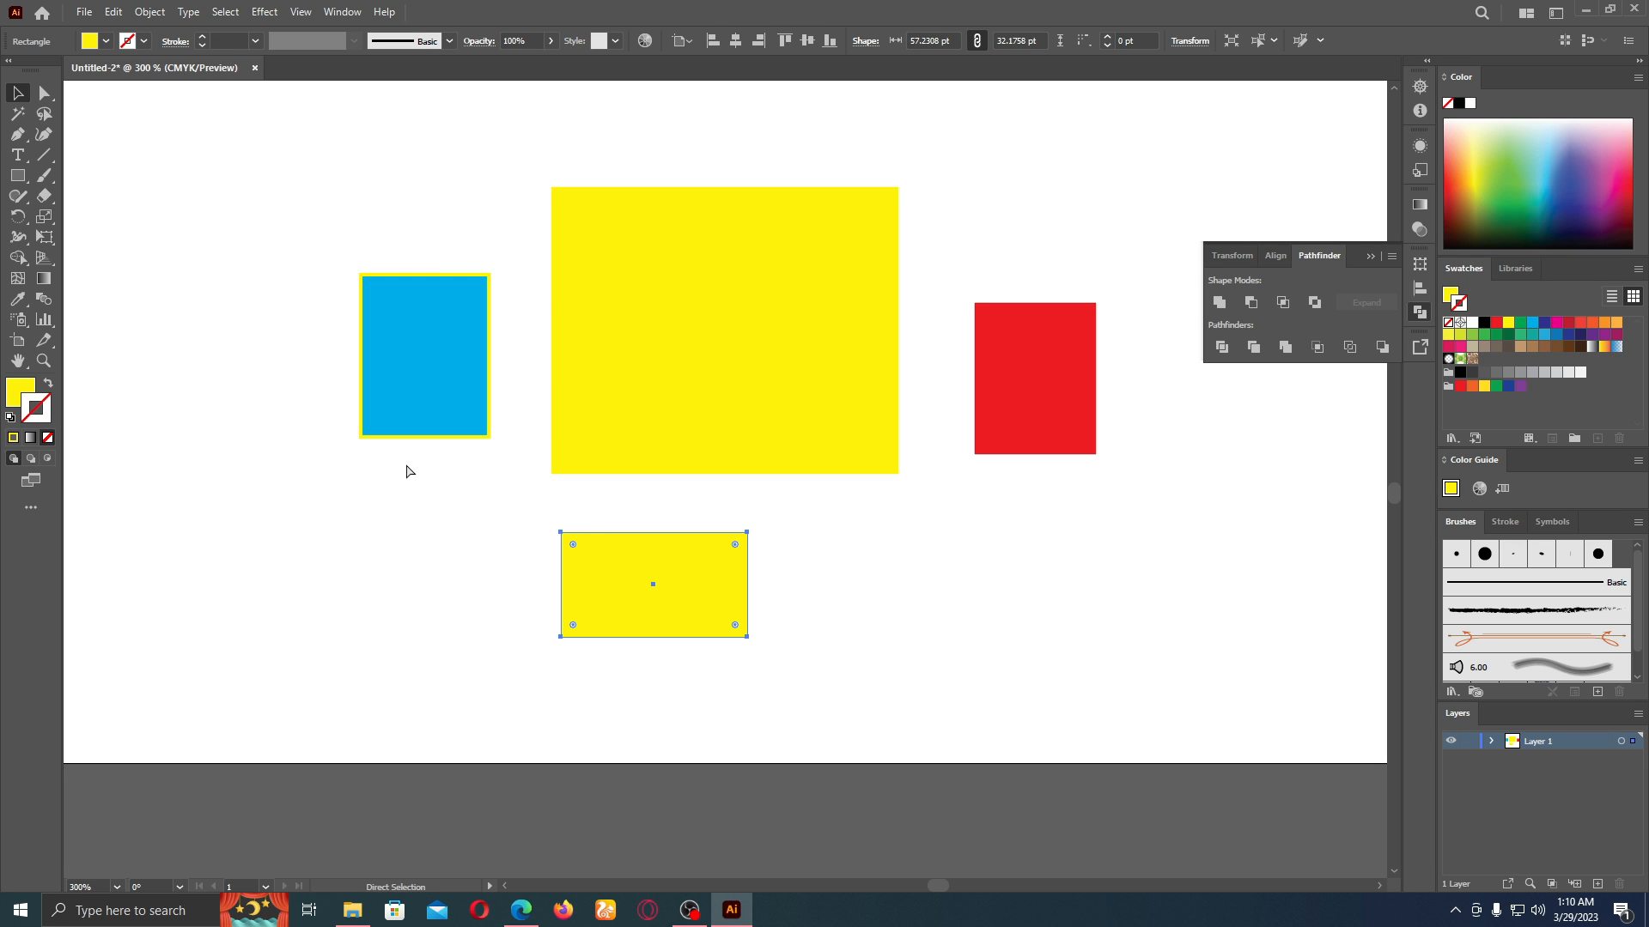
{"action": "key", "text": "ctrl+y"}
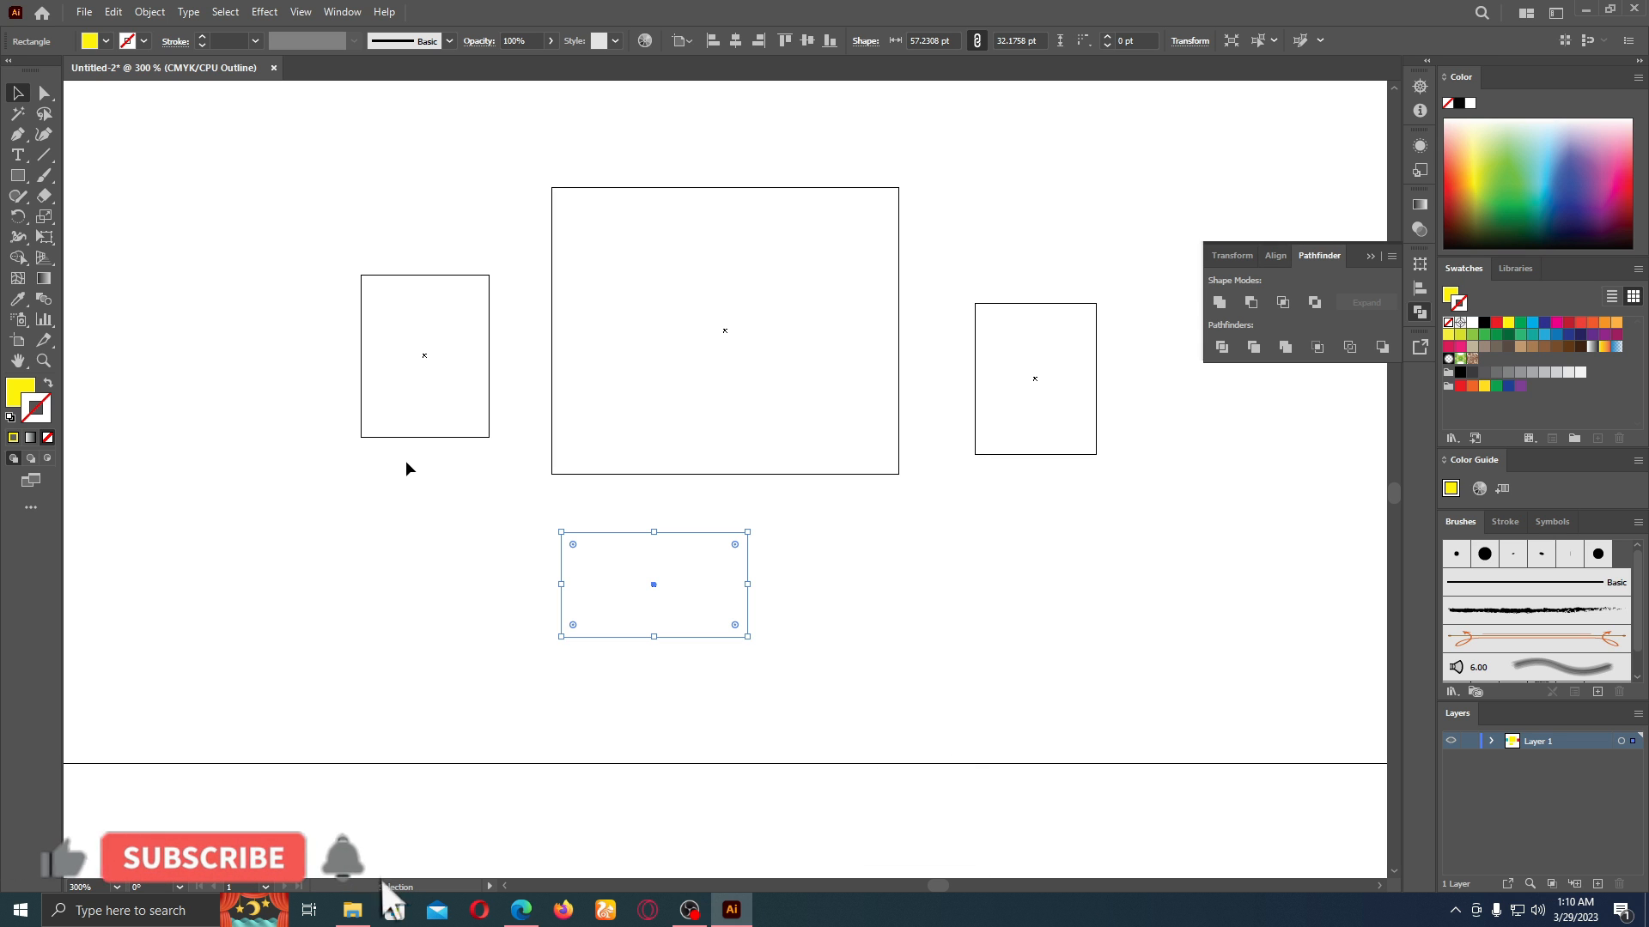
- Return the document to GPU Preview, and toggle Outline view on and off several times, ending in the coloured preview
{"action": "left_click", "coordinate": [300, 12]}
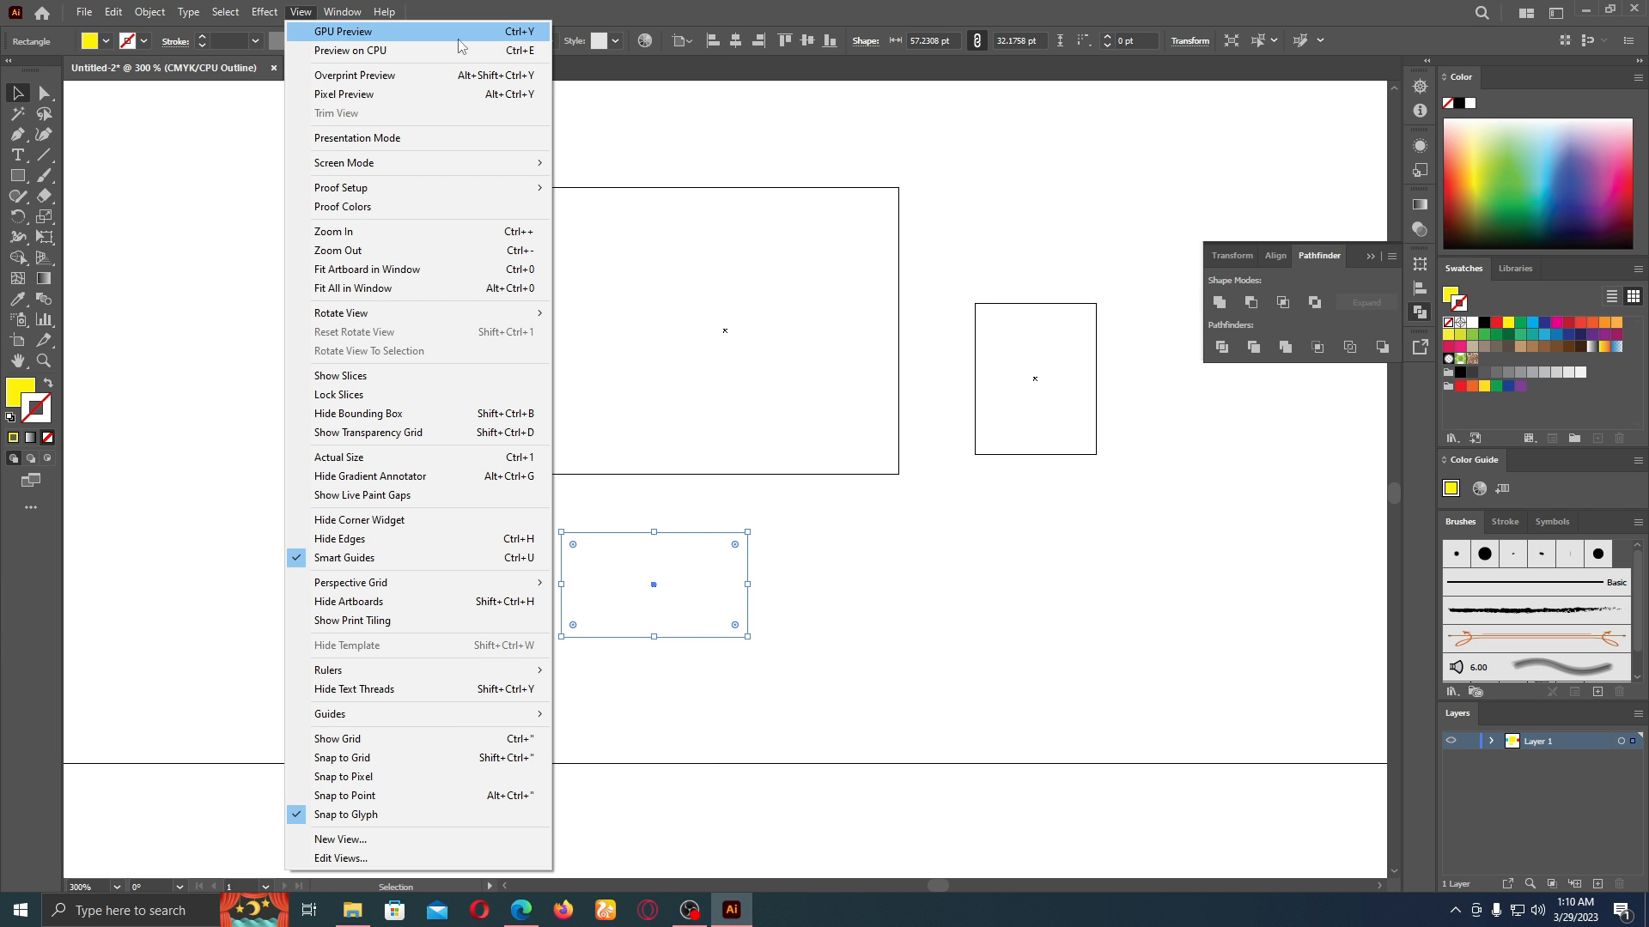
{"action": "left_click", "coordinate": [534, 33]}
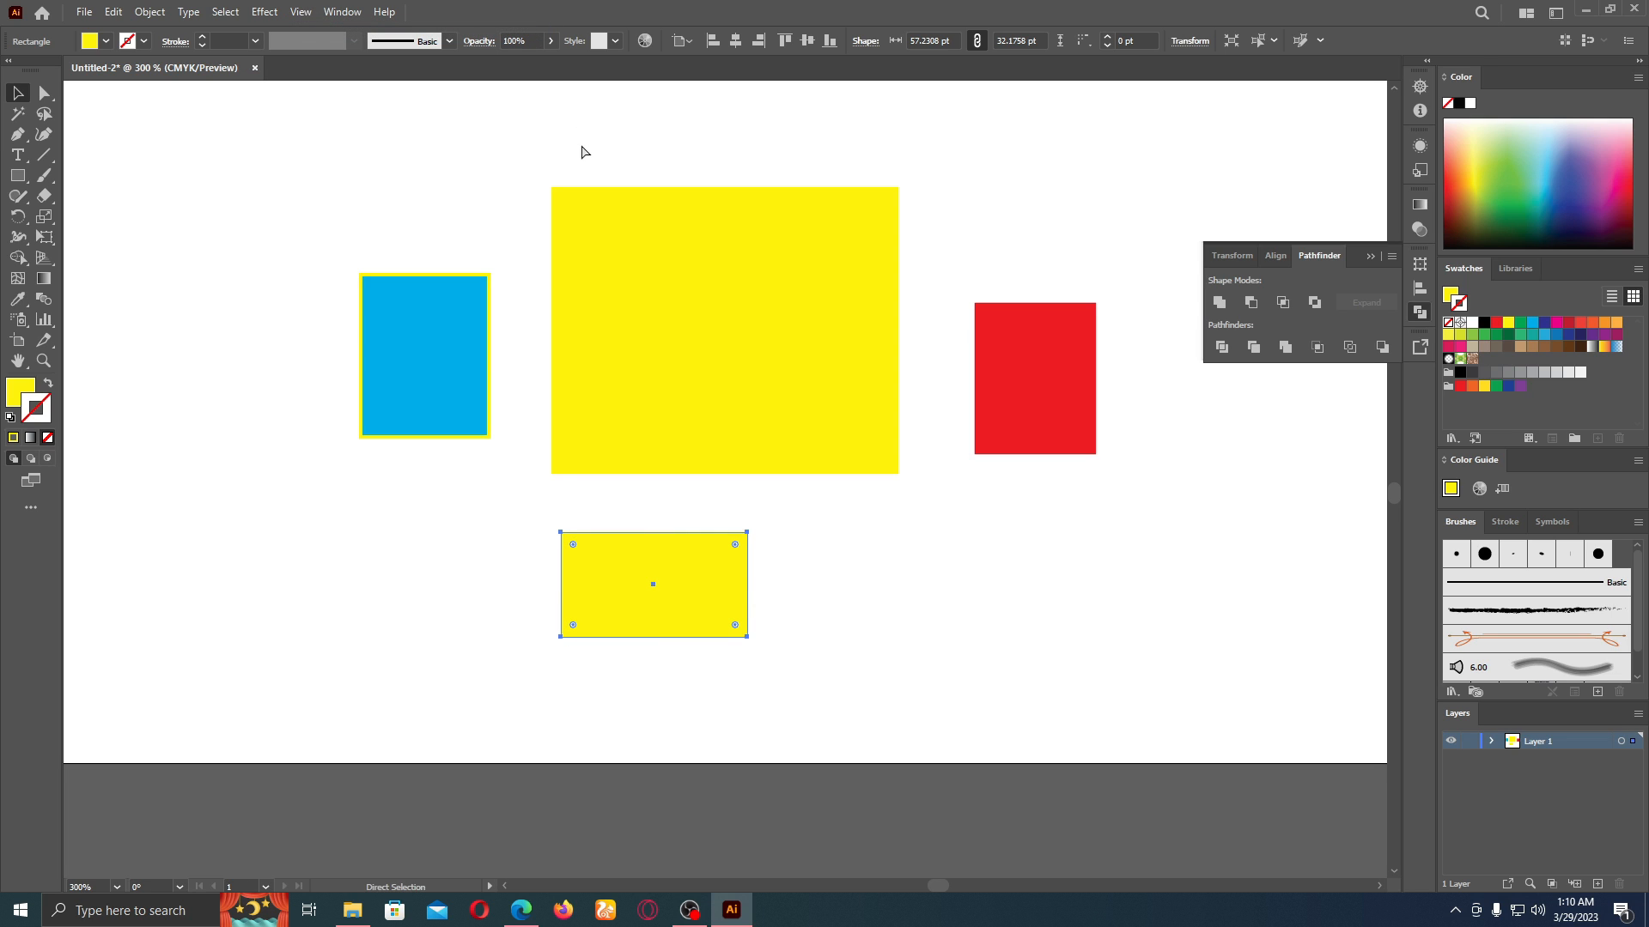
{"action": "key", "text": "ctrl+y"}
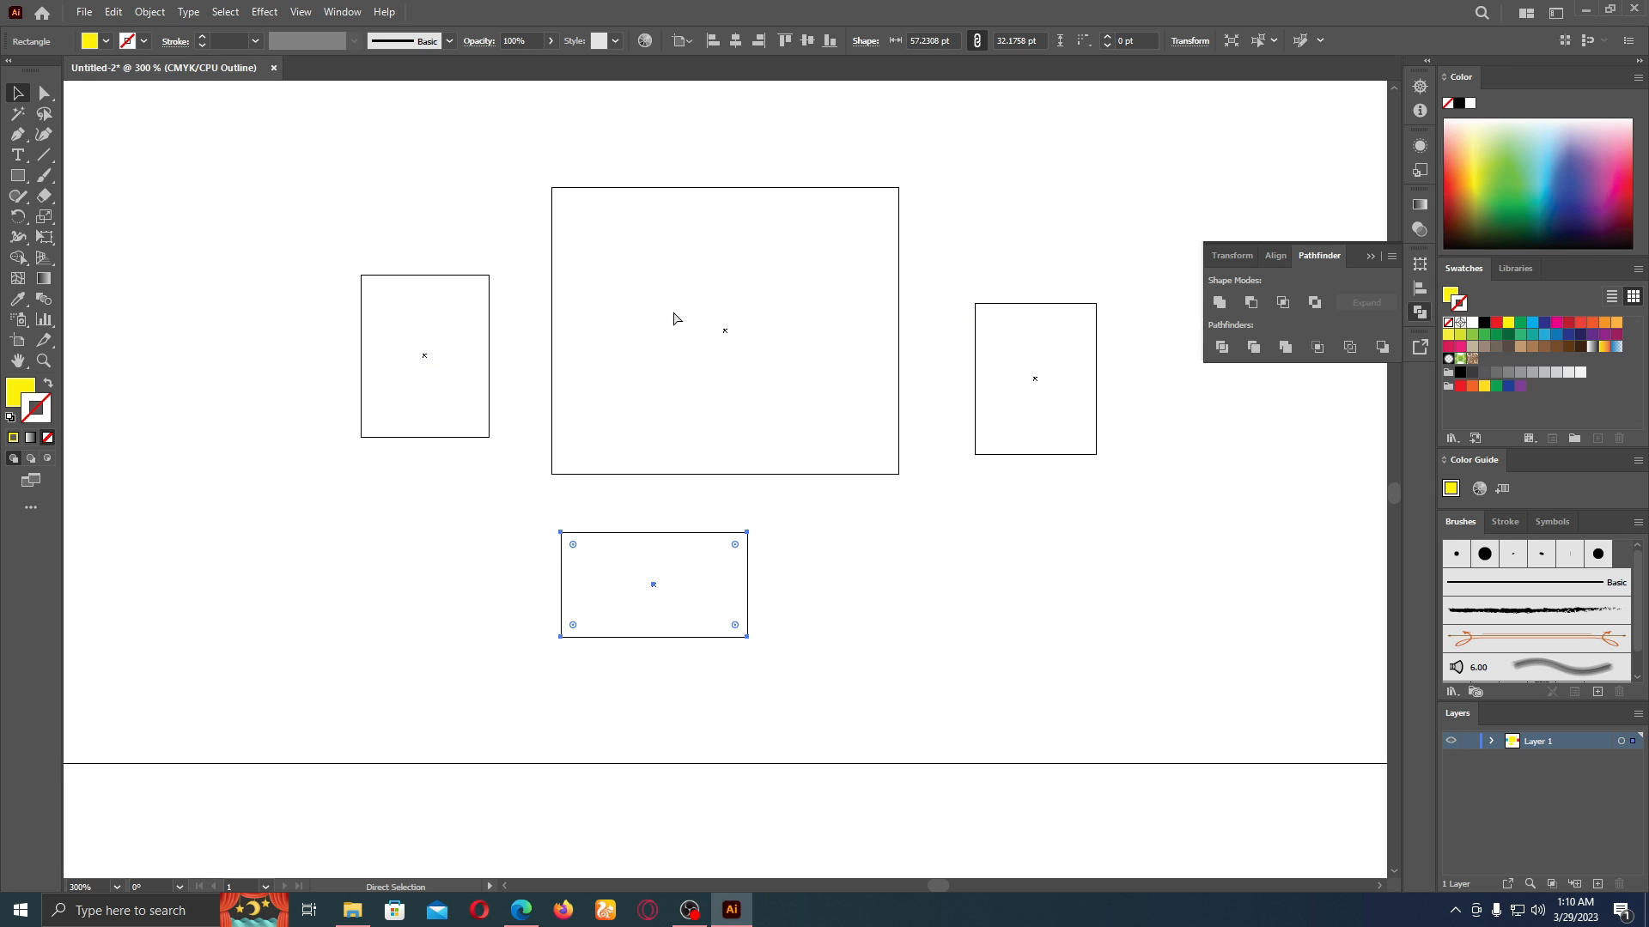
{"action": "key", "text": "ctrl+y"}
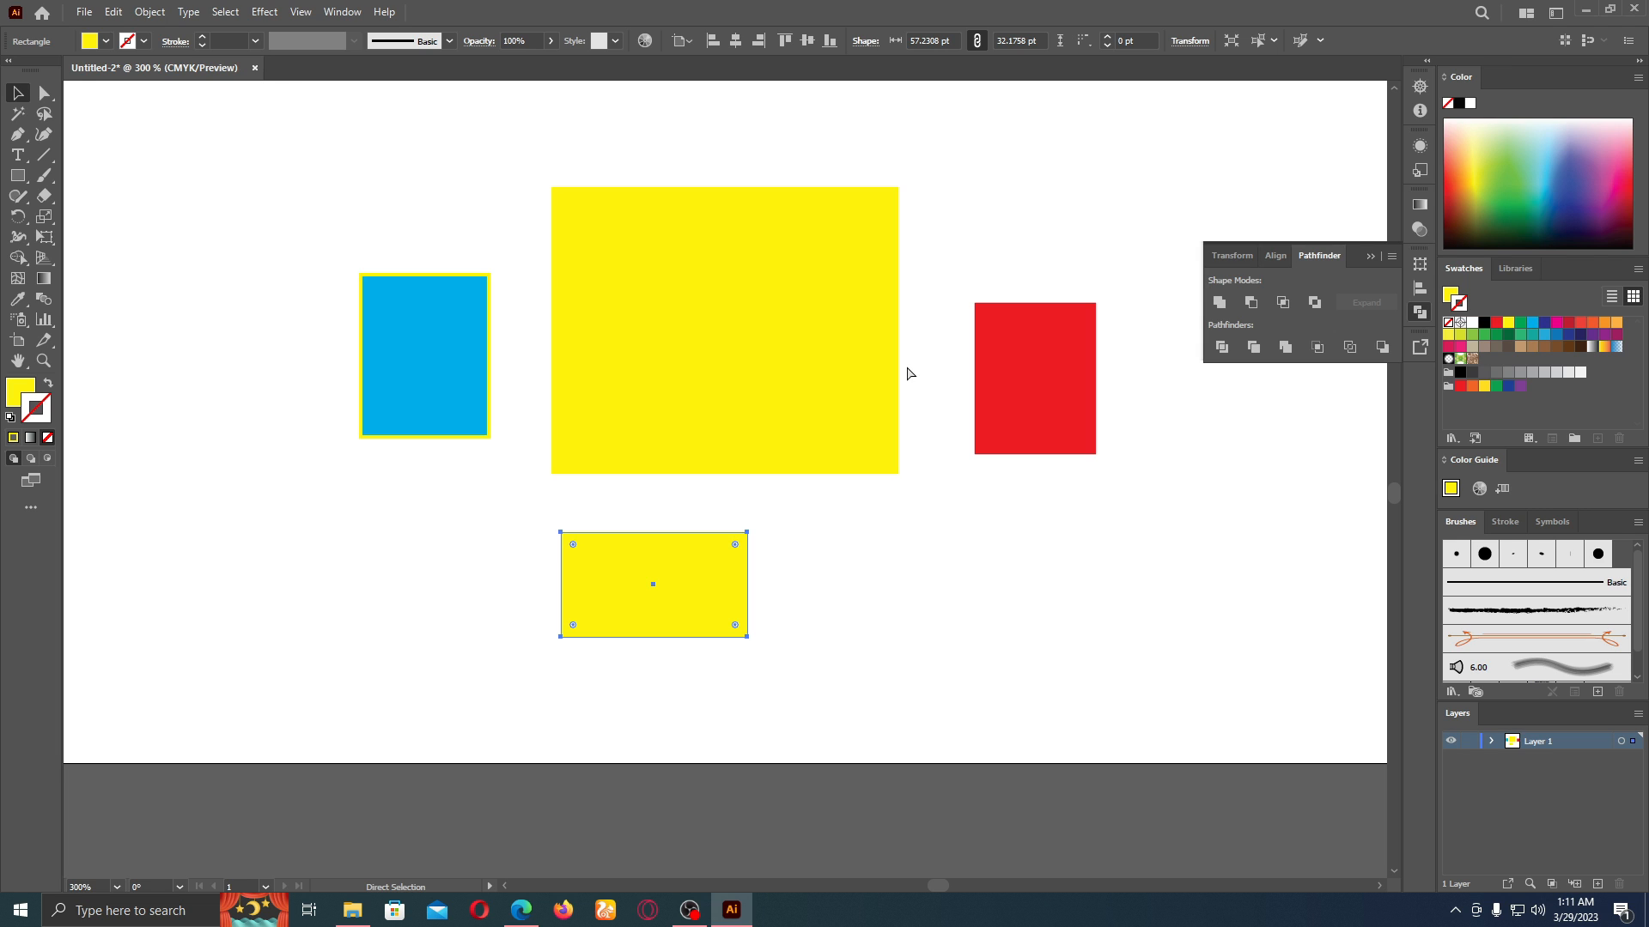
{"action": "key", "text": "ctrl+y"}
{"action": "key", "text": "ctrl+y"}
{"action": "key", "text": "v"}
{"action": "key", "text": "a"}
{"action": "key", "text": "ctrl+y"}
{"action": "key", "text": "ctrl+y"}
{"action": "key", "text": "v"}
- Show the perspective grid with the Perspective Grid tool and bring the whole two-point grid into view at 100% zoom
{"action": "left_click", "coordinate": [45, 260]}
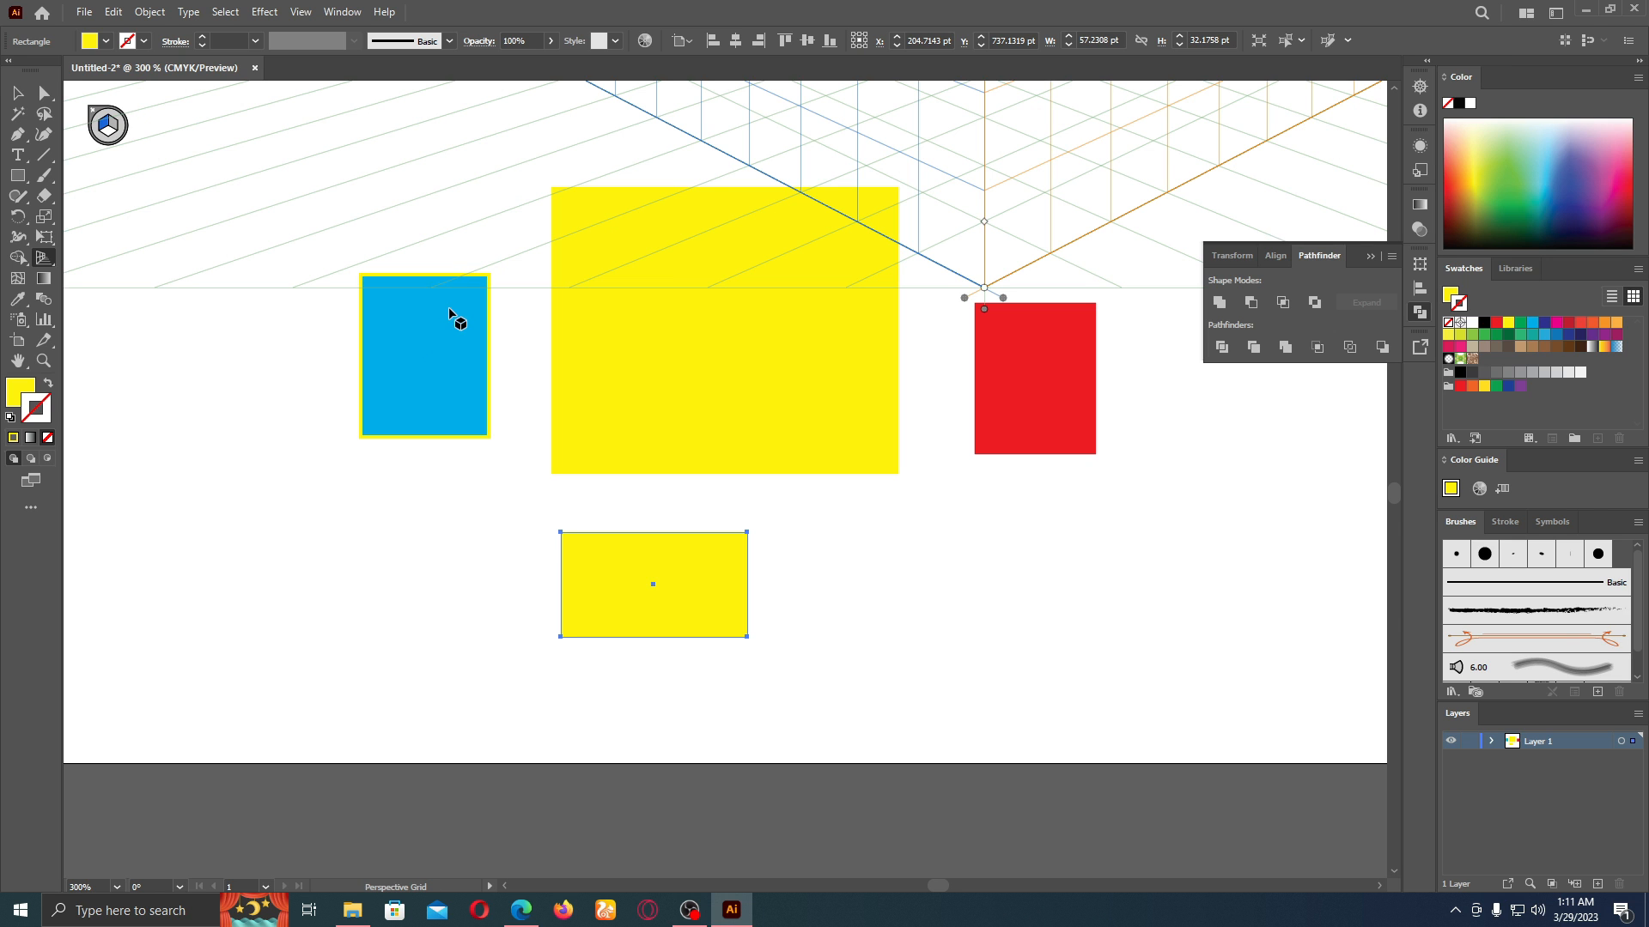
{"action": "key", "text": "space"}
{"action": "left_click_drag", "start_coordinate": [721, 338], "coordinate": [784, 527]}
{"action": "key", "text": "ctrl+minus"}
{"action": "key", "text": "ctrl+minus"}
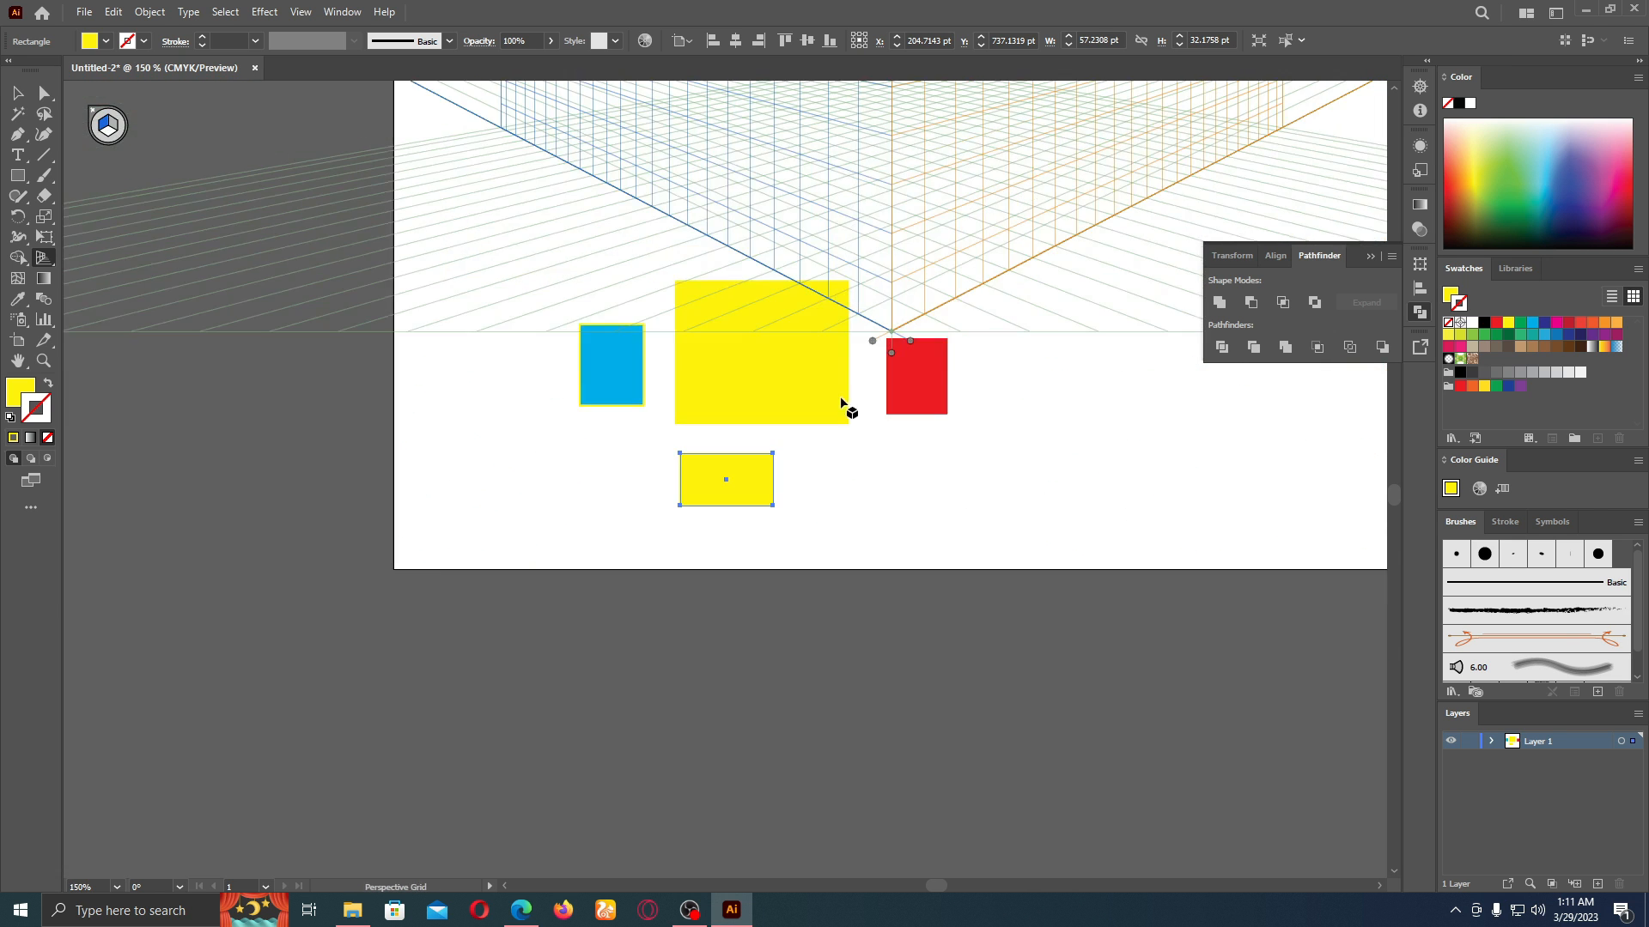
{"action": "key", "text": "space"}
{"action": "left_click_drag", "start_coordinate": [859, 324], "coordinate": [830, 536]}
{"action": "left_click_drag", "start_coordinate": [868, 427], "coordinate": [838, 551]}
{"action": "left_click_drag", "start_coordinate": [874, 474], "coordinate": [946, 529]}
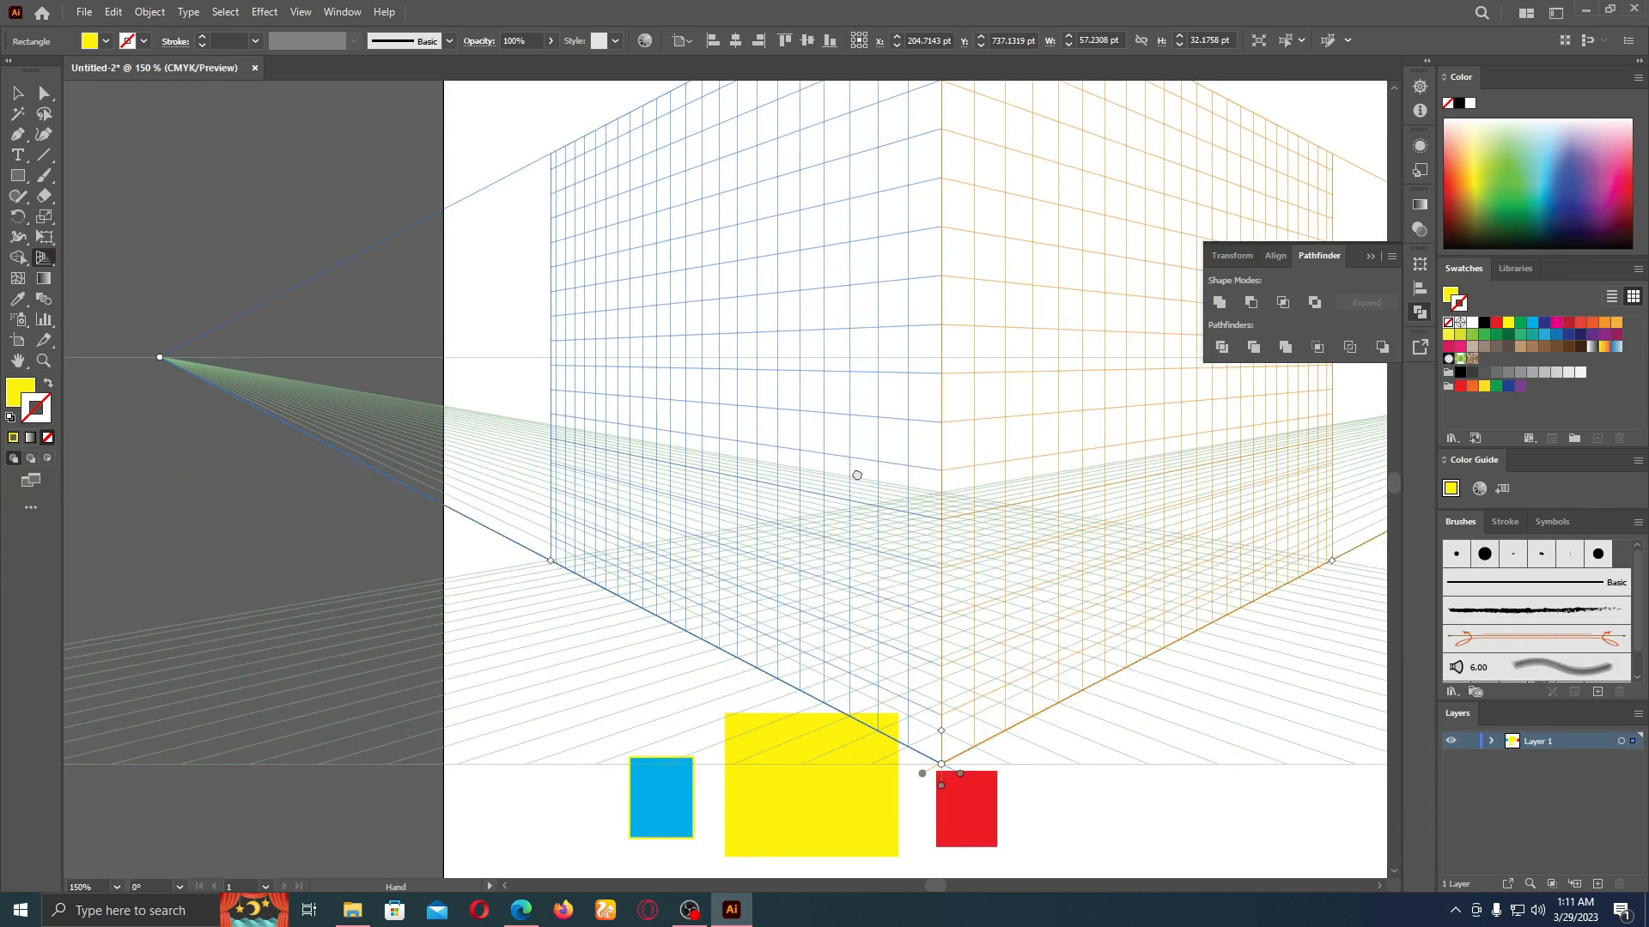
{"action": "left_click_drag", "start_coordinate": [807, 508], "coordinate": [983, 493]}
{"action": "left_click_drag", "start_coordinate": [874, 481], "coordinate": [776, 331]}
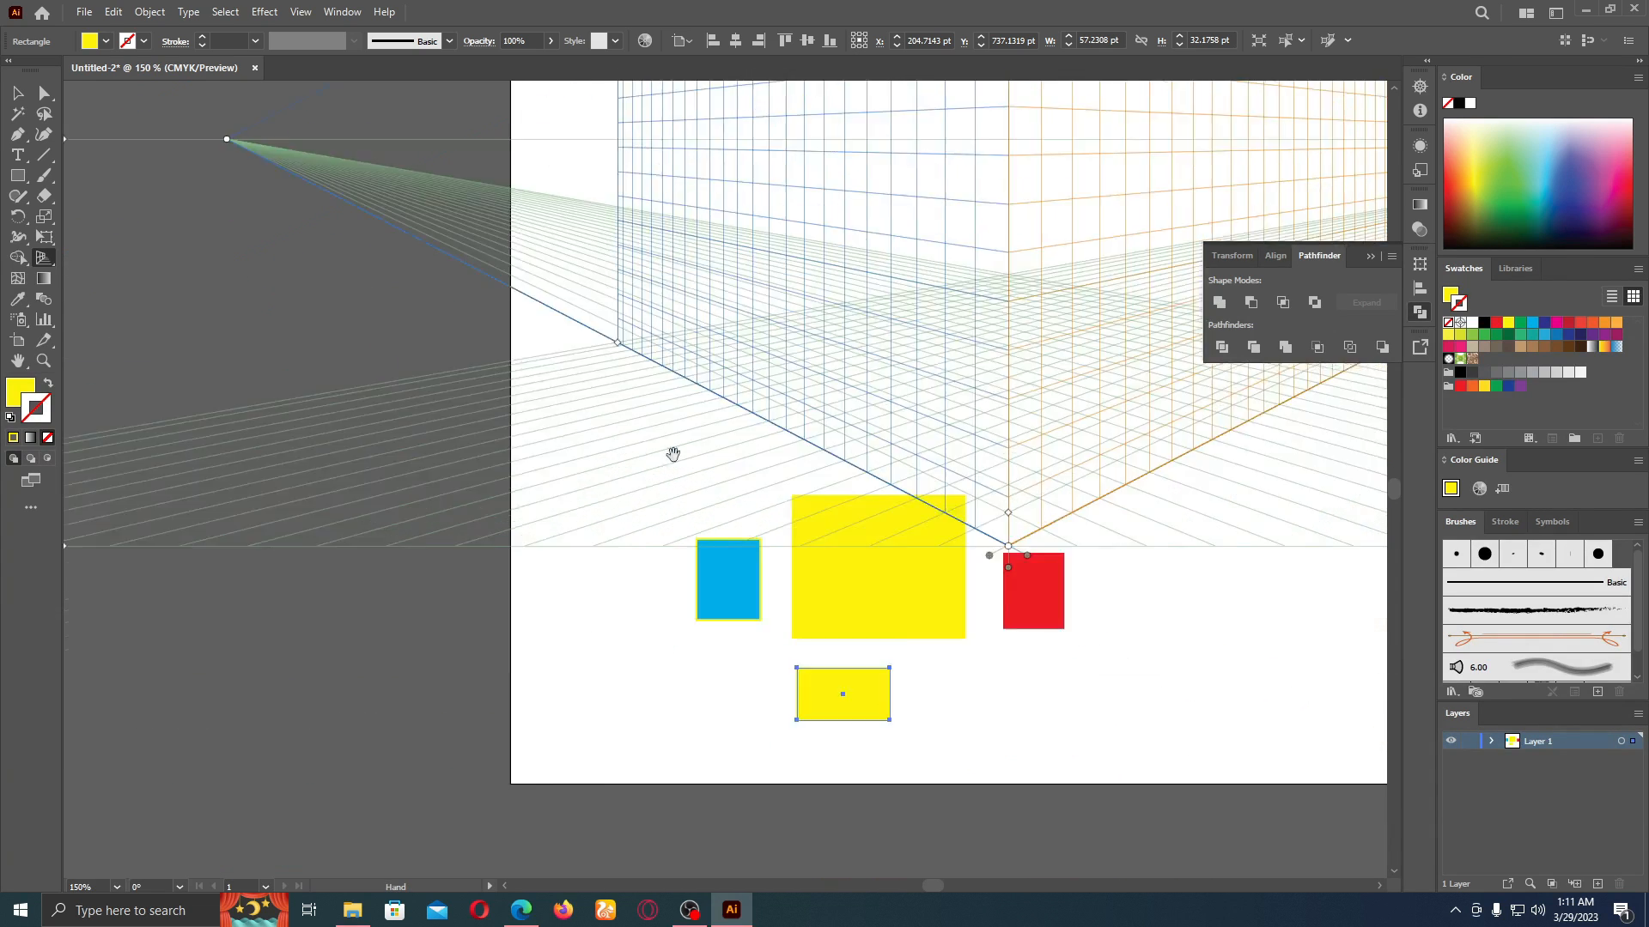
{"action": "left_click_drag", "start_coordinate": [471, 525], "coordinate": [747, 442]}
{"action": "key", "text": "ctrl+minus"}
{"action": "key", "text": "ctrl+minus"}
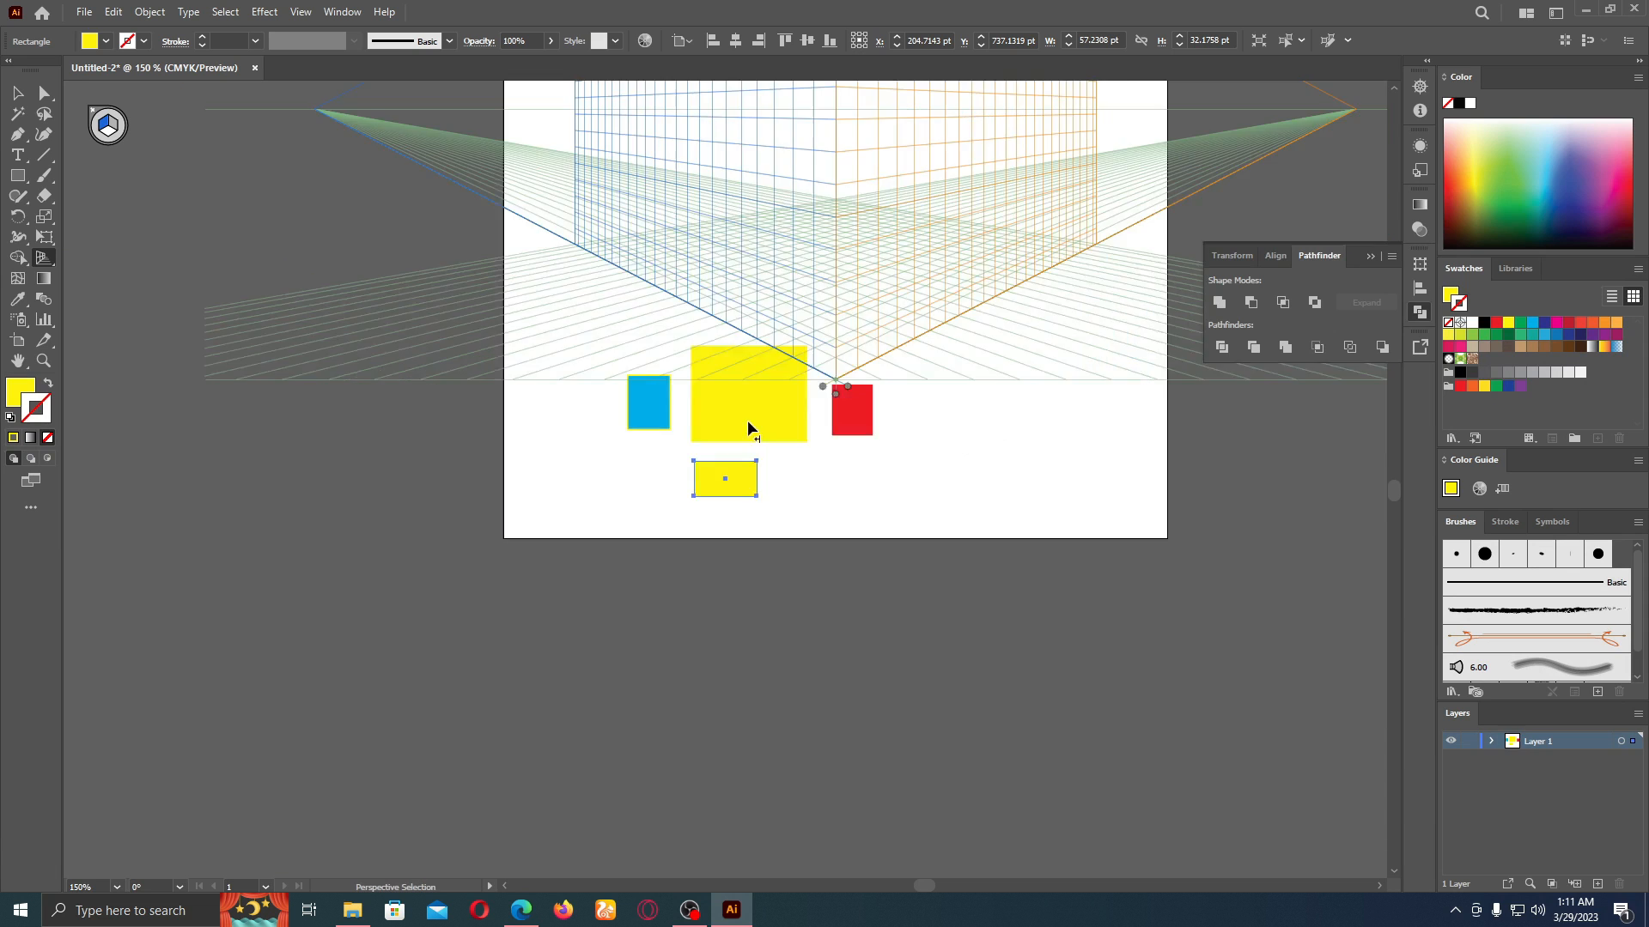
{"action": "left_click", "coordinate": [805, 344]}
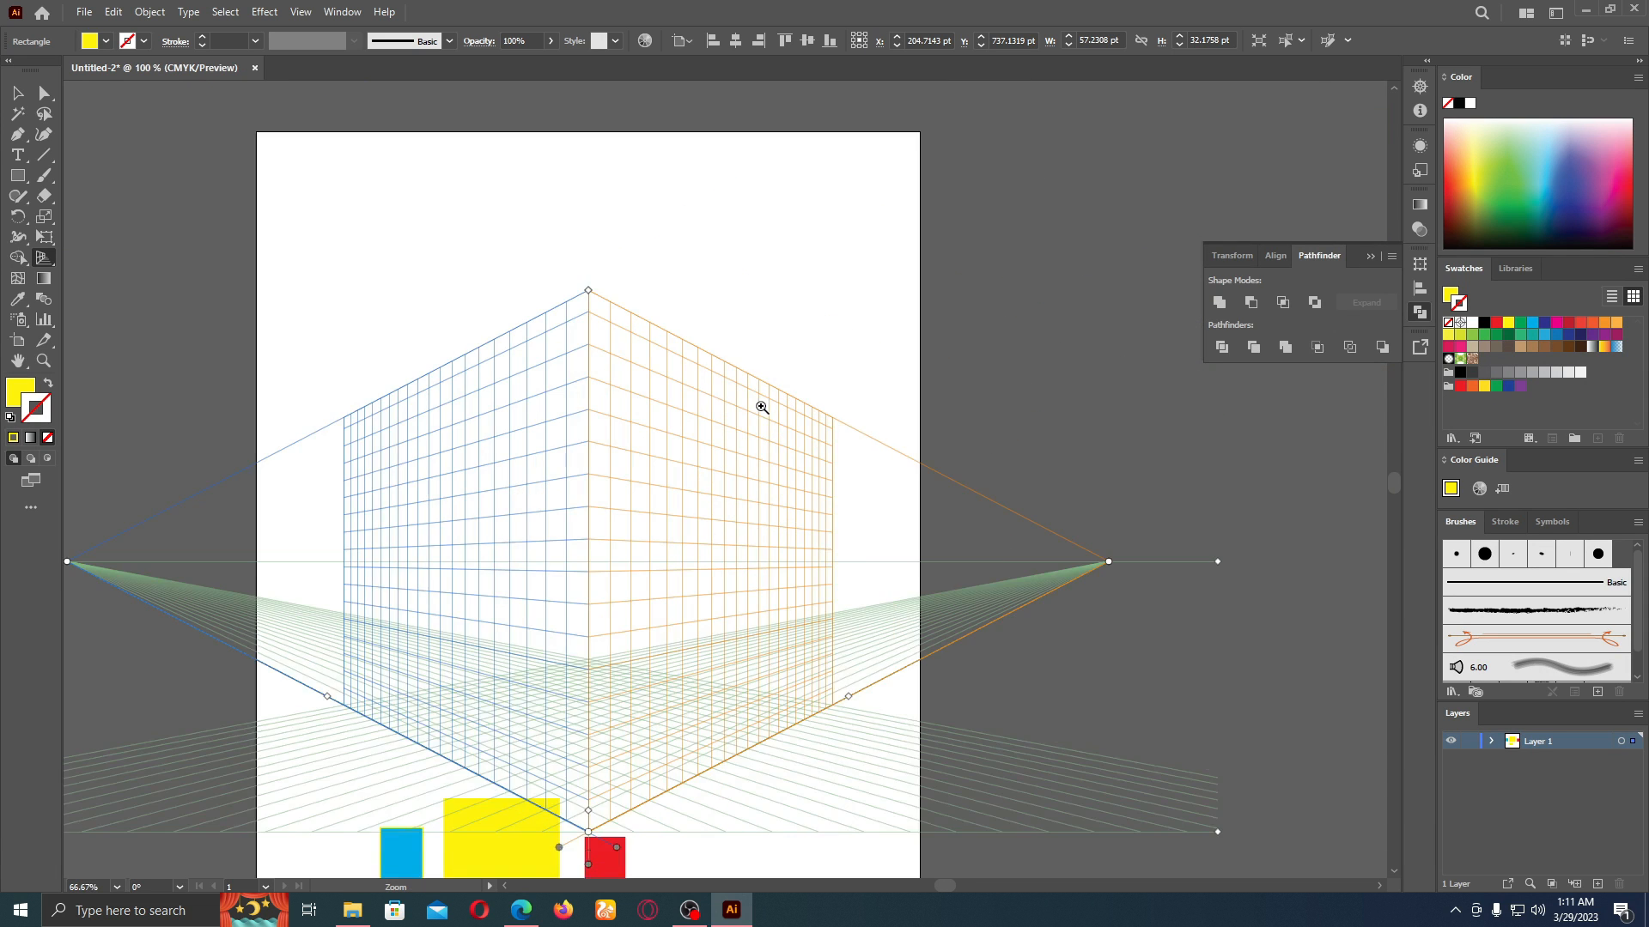
{"action": "left_click_drag", "start_coordinate": [758, 404], "coordinate": [771, 471]}
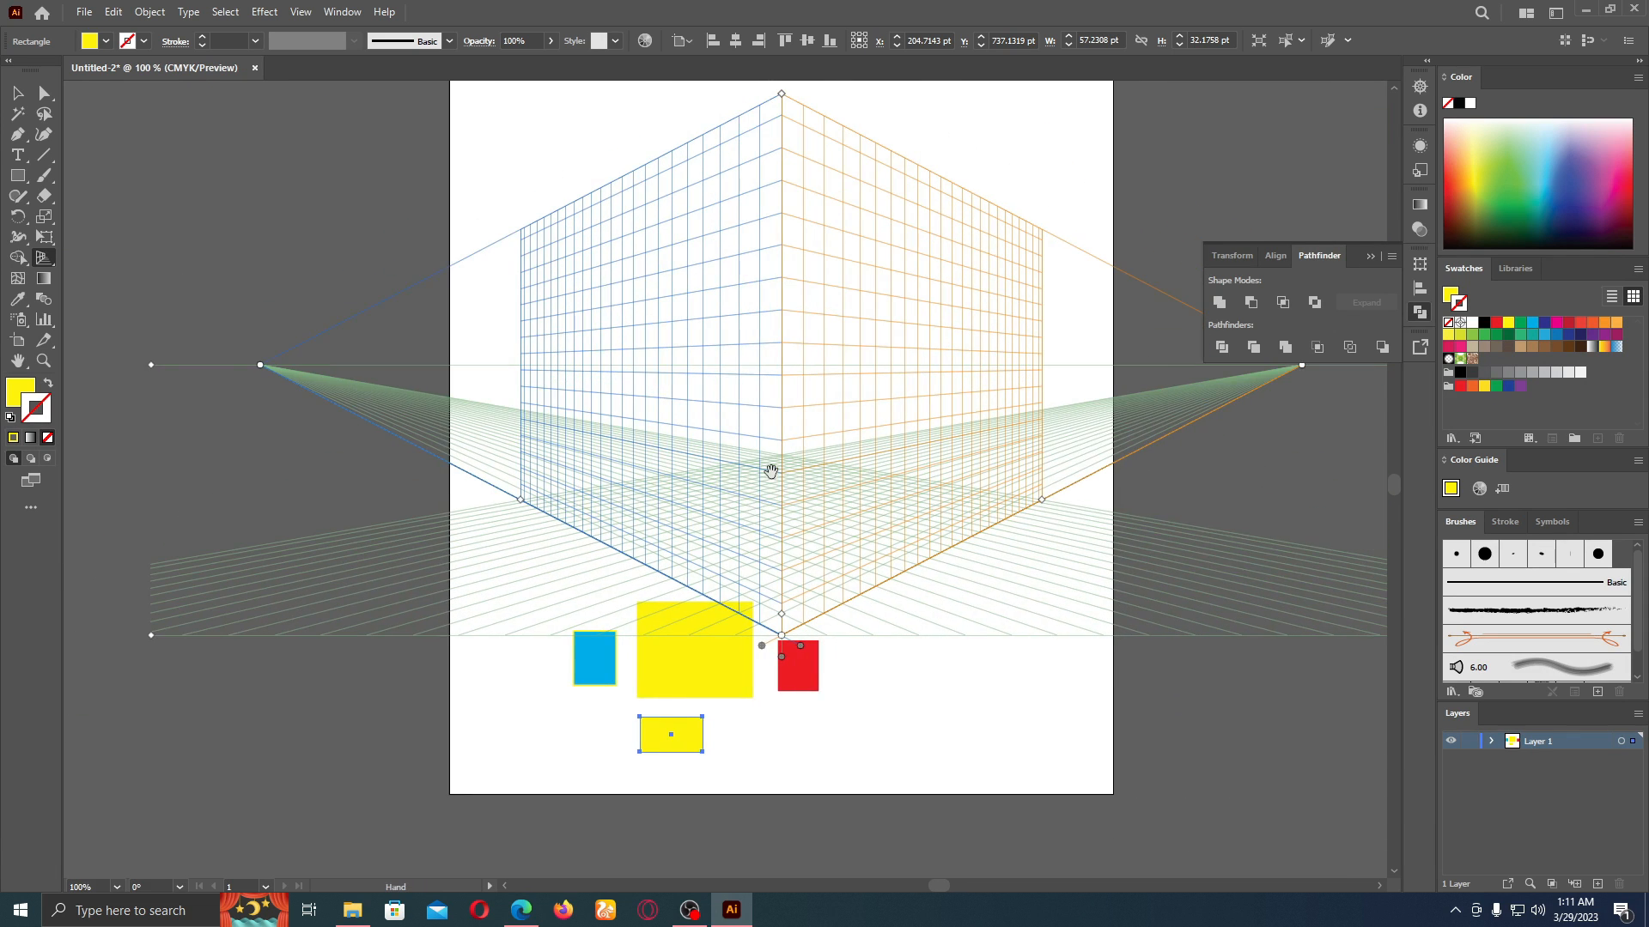
- Alternate between the Perspective Grid and Perspective Selection tools, ending on Perspective Selection, and hide the grid from its plane-switching widget
{"action": "right_click", "coordinate": [42, 261]}
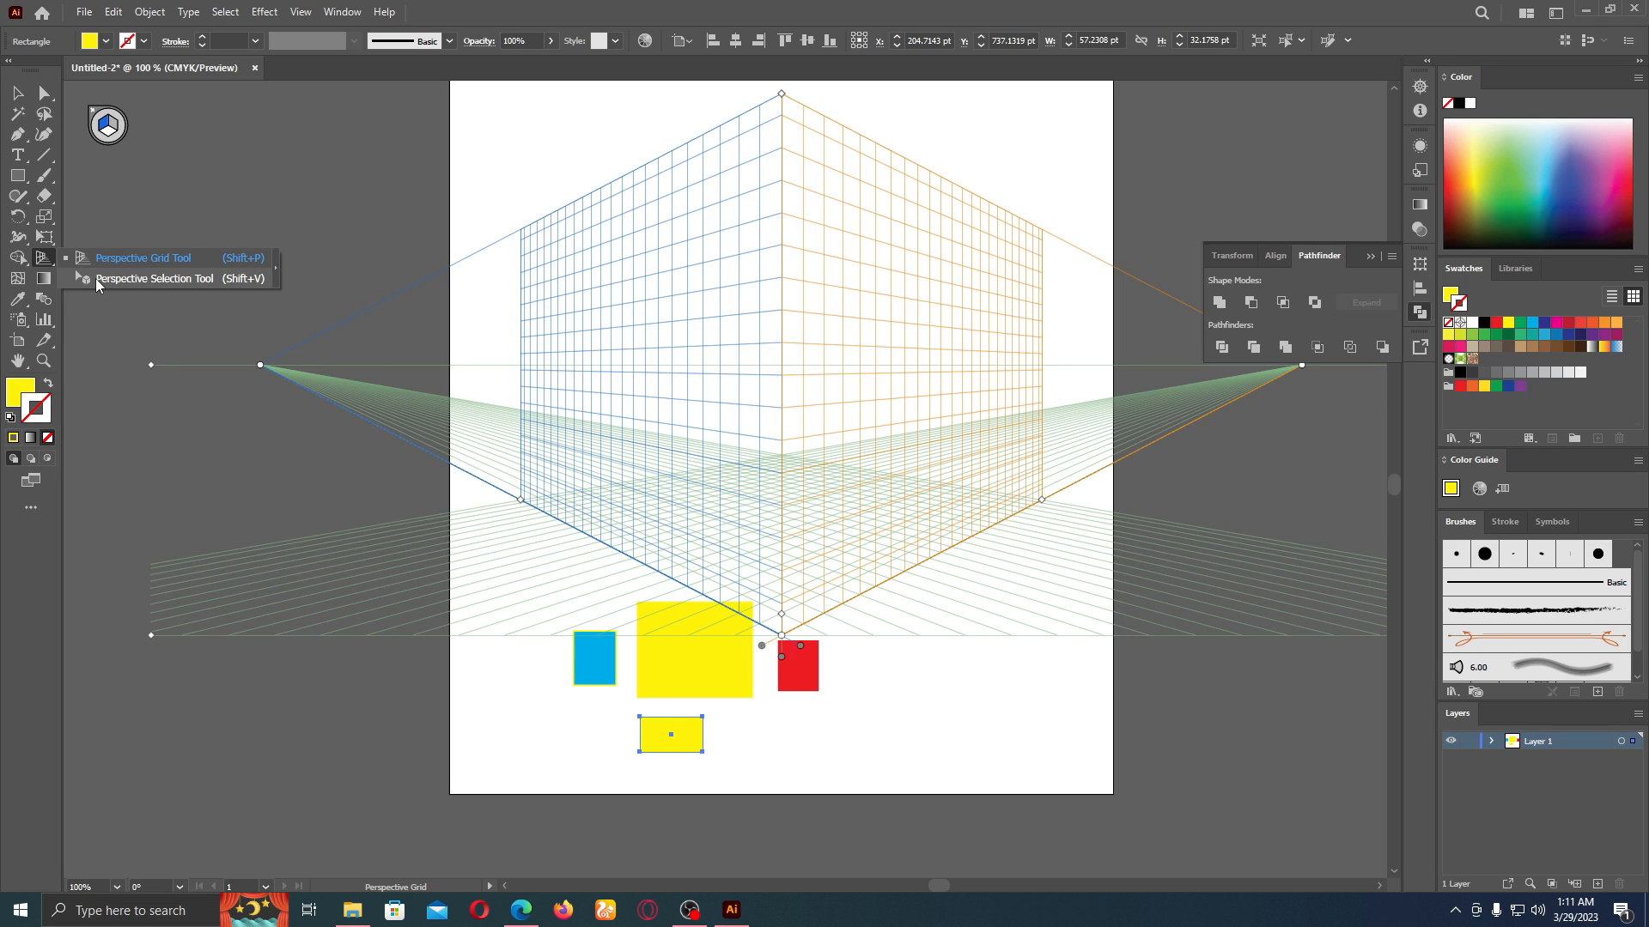
{"action": "left_click", "coordinate": [96, 278]}
{"action": "right_click", "coordinate": [43, 256]}
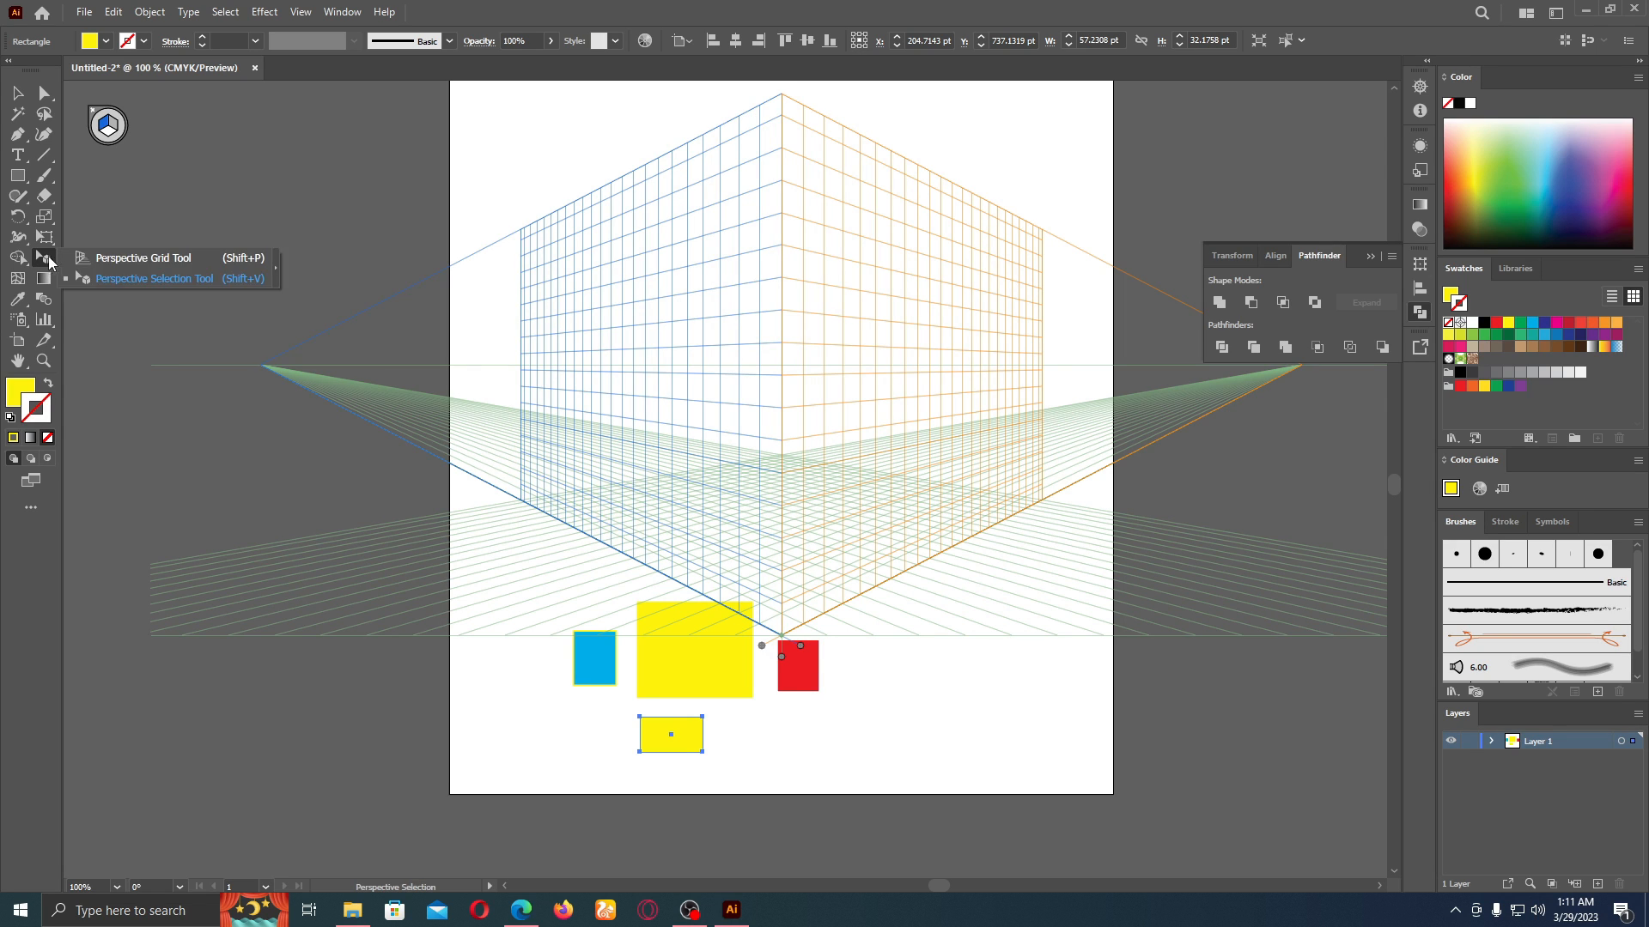
{"action": "left_click", "coordinate": [96, 258]}
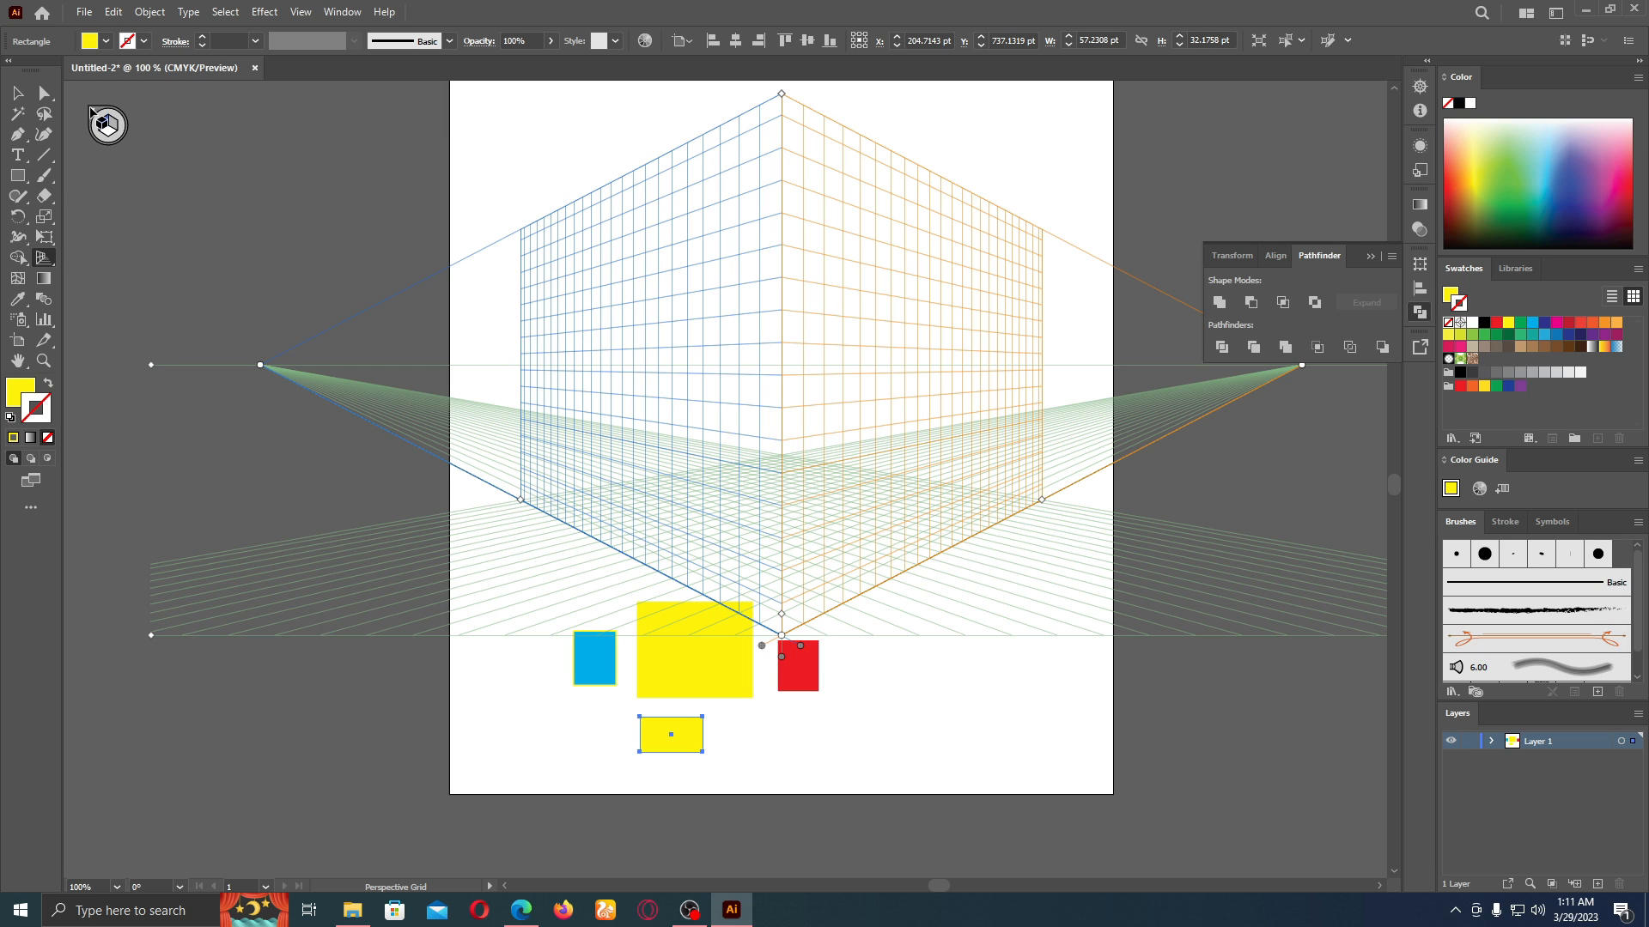
{"action": "right_click", "coordinate": [43, 257]}
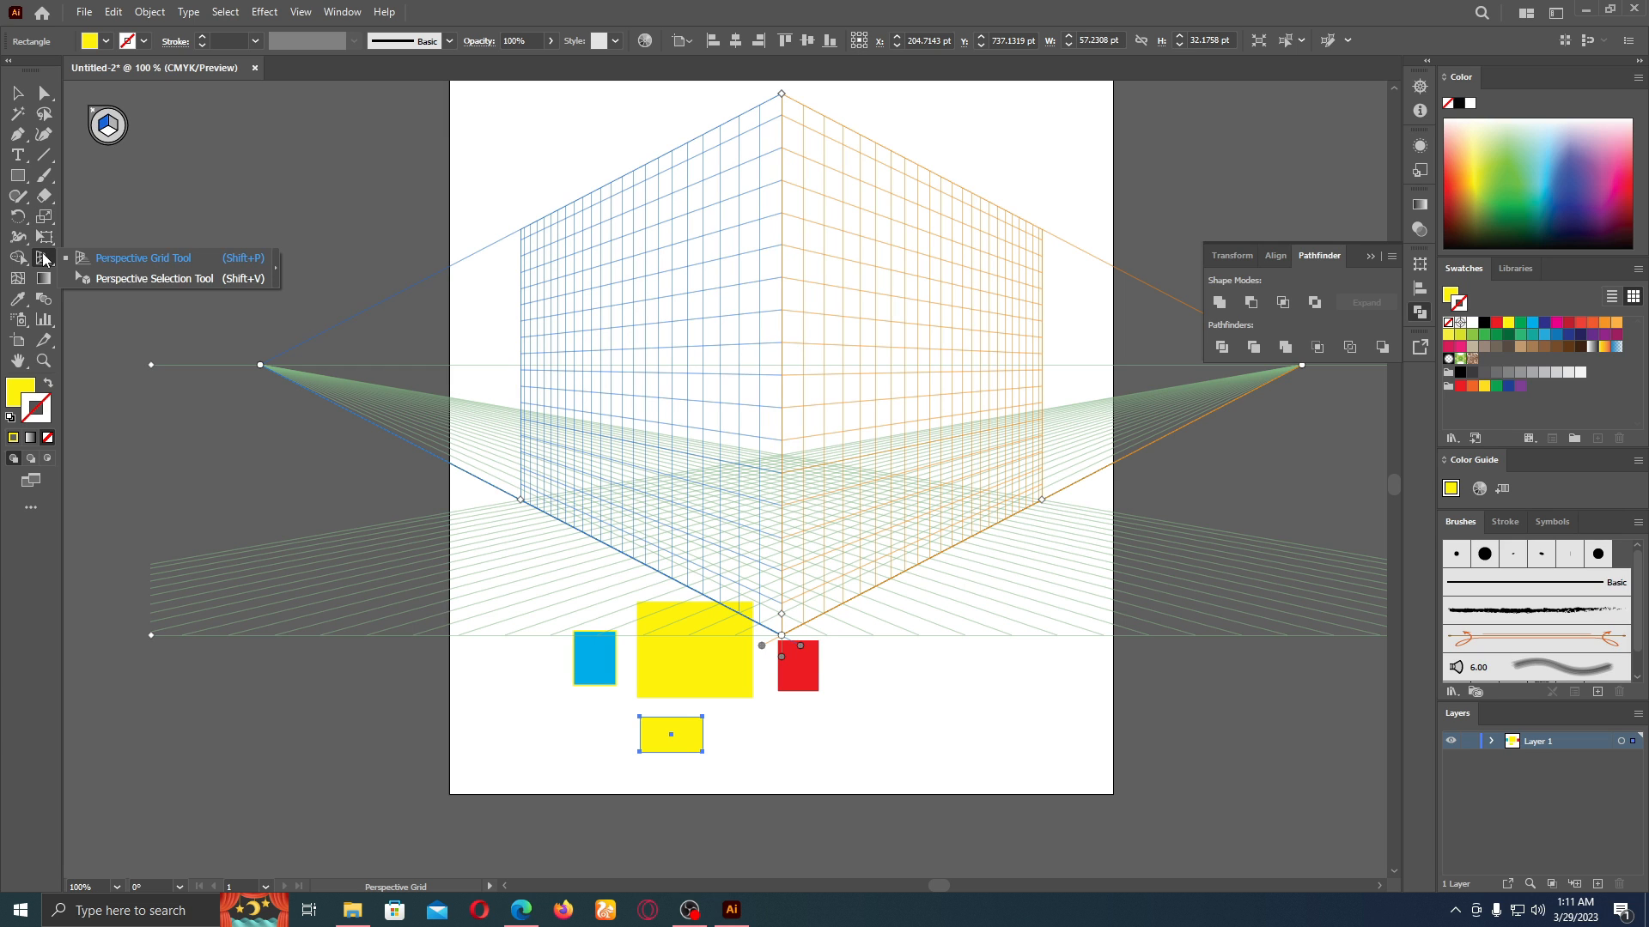
{"action": "left_click", "coordinate": [110, 277]}
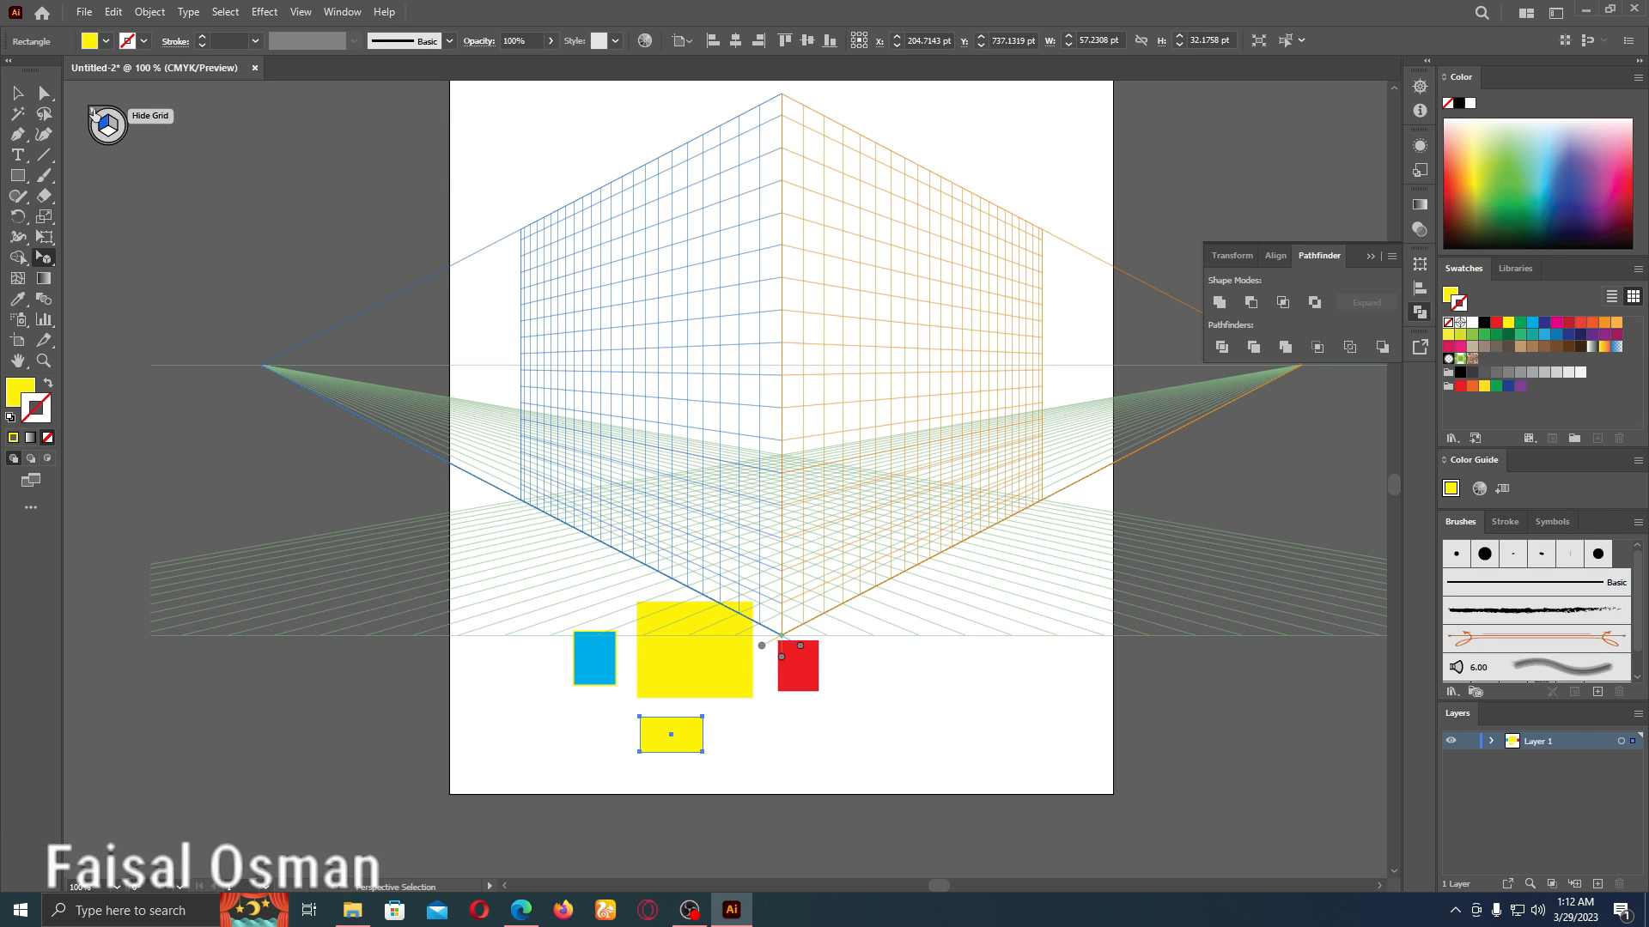
{"action": "left_click", "coordinate": [94, 110]}
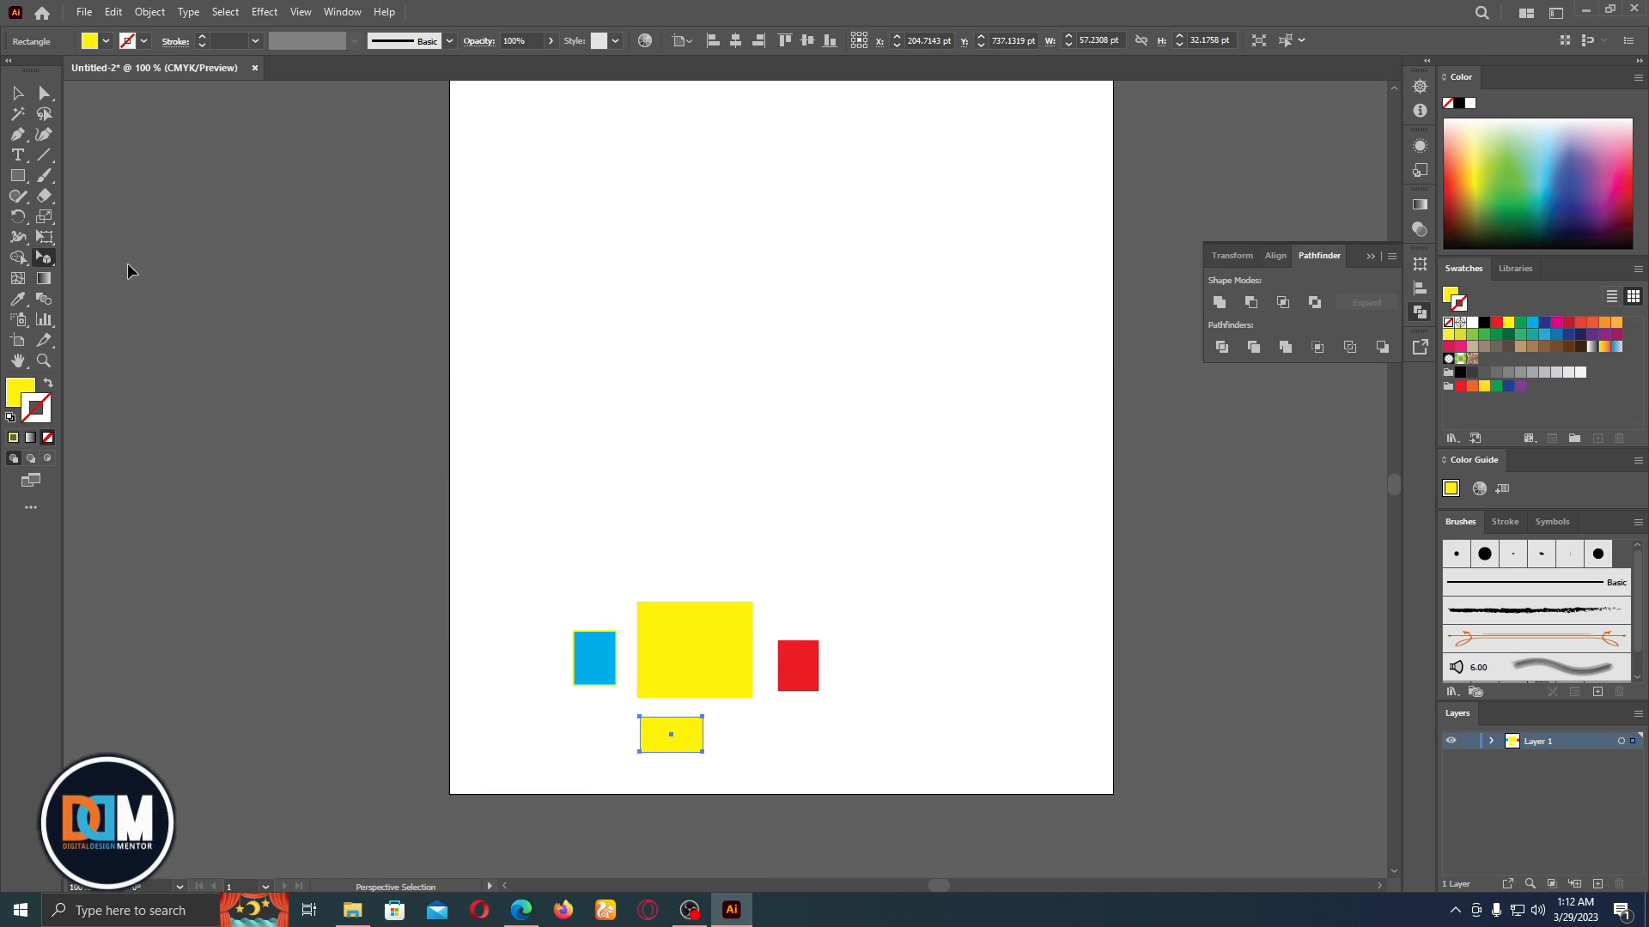
- Bring the perspective grid back with the Perspective Grid tool, and hide it with the Hide Grid command
{"action": "left_click_drag", "start_coordinate": [37, 264], "coordinate": [85, 250]}
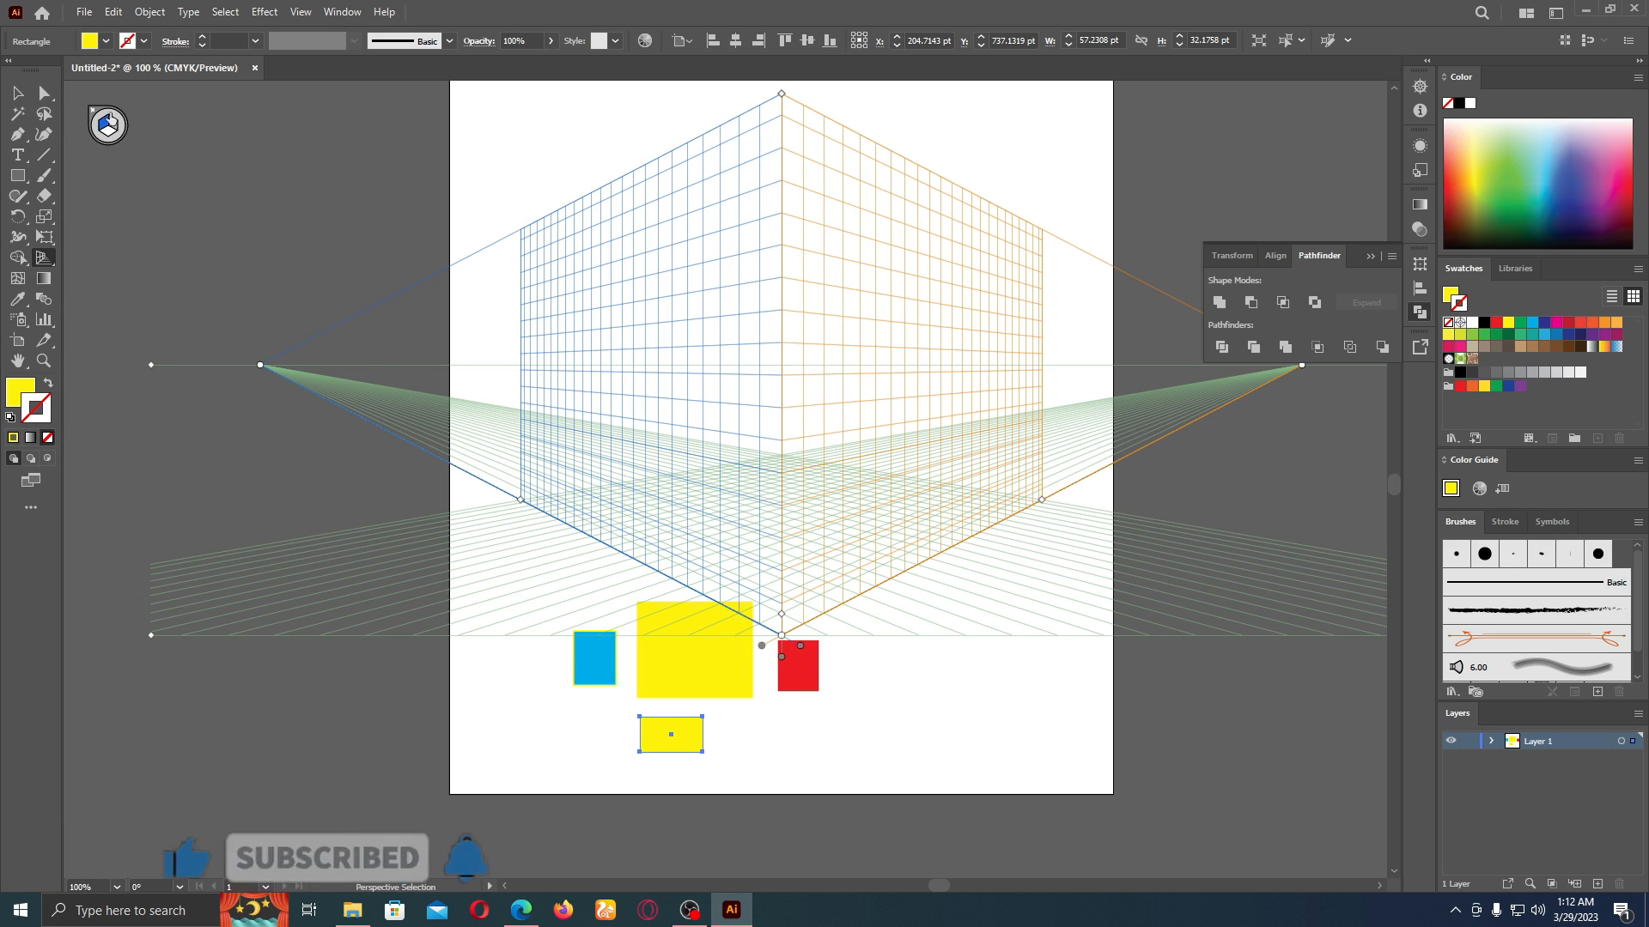
{"action": "left_click", "coordinate": [302, 12]}
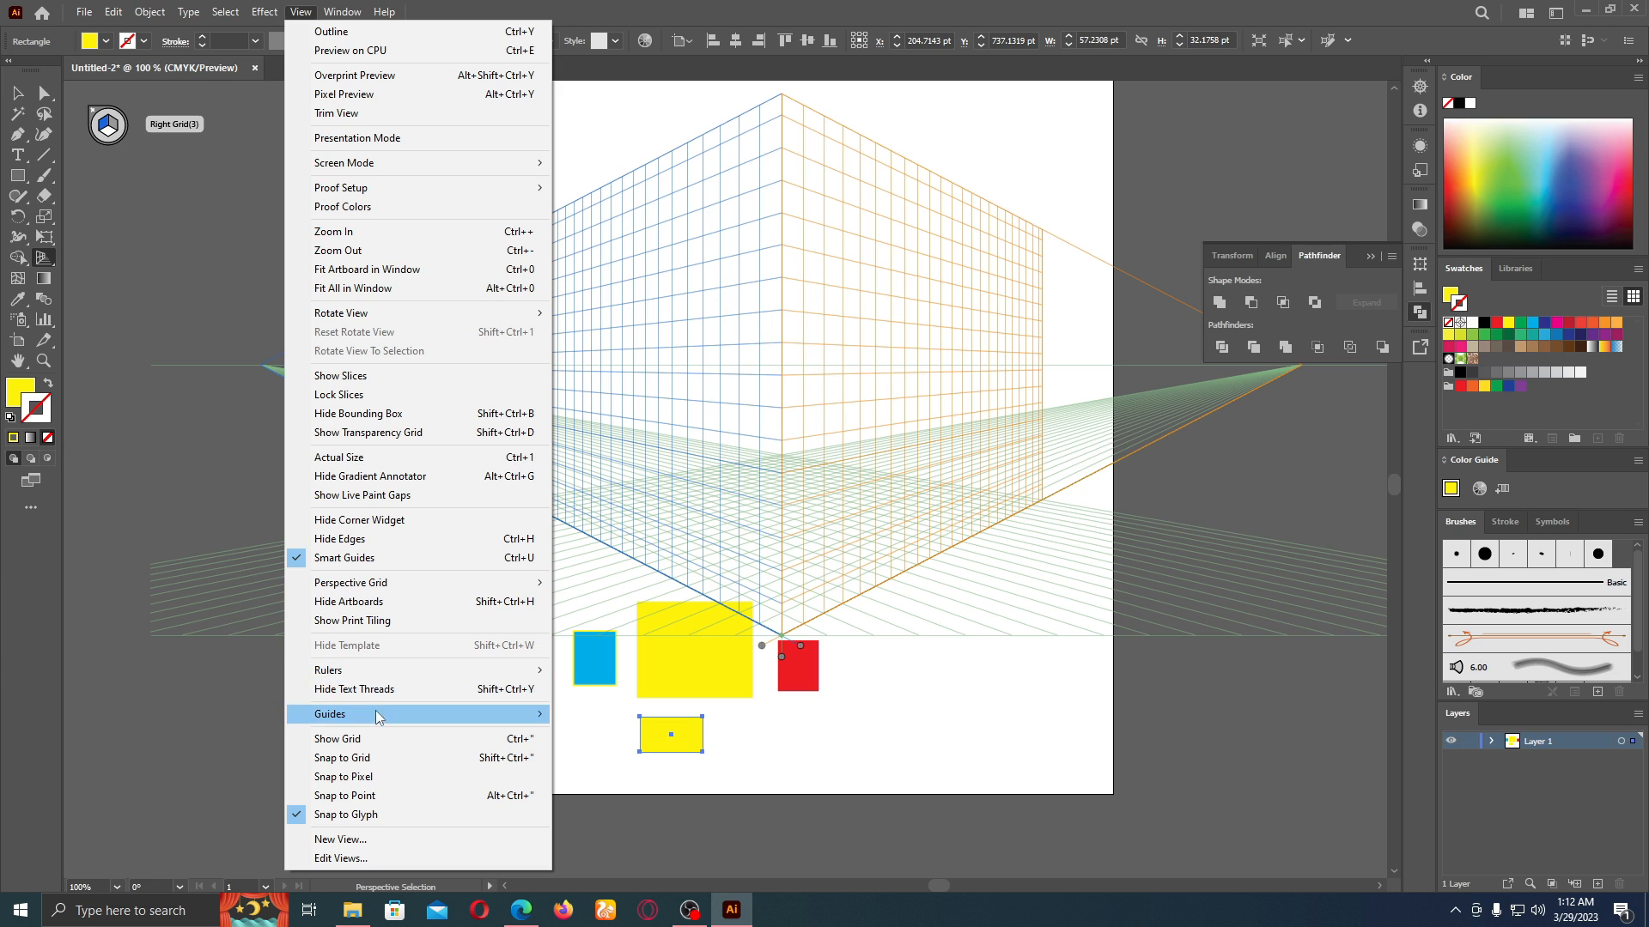
{"action": "mouse_move", "coordinate": [359, 719]}
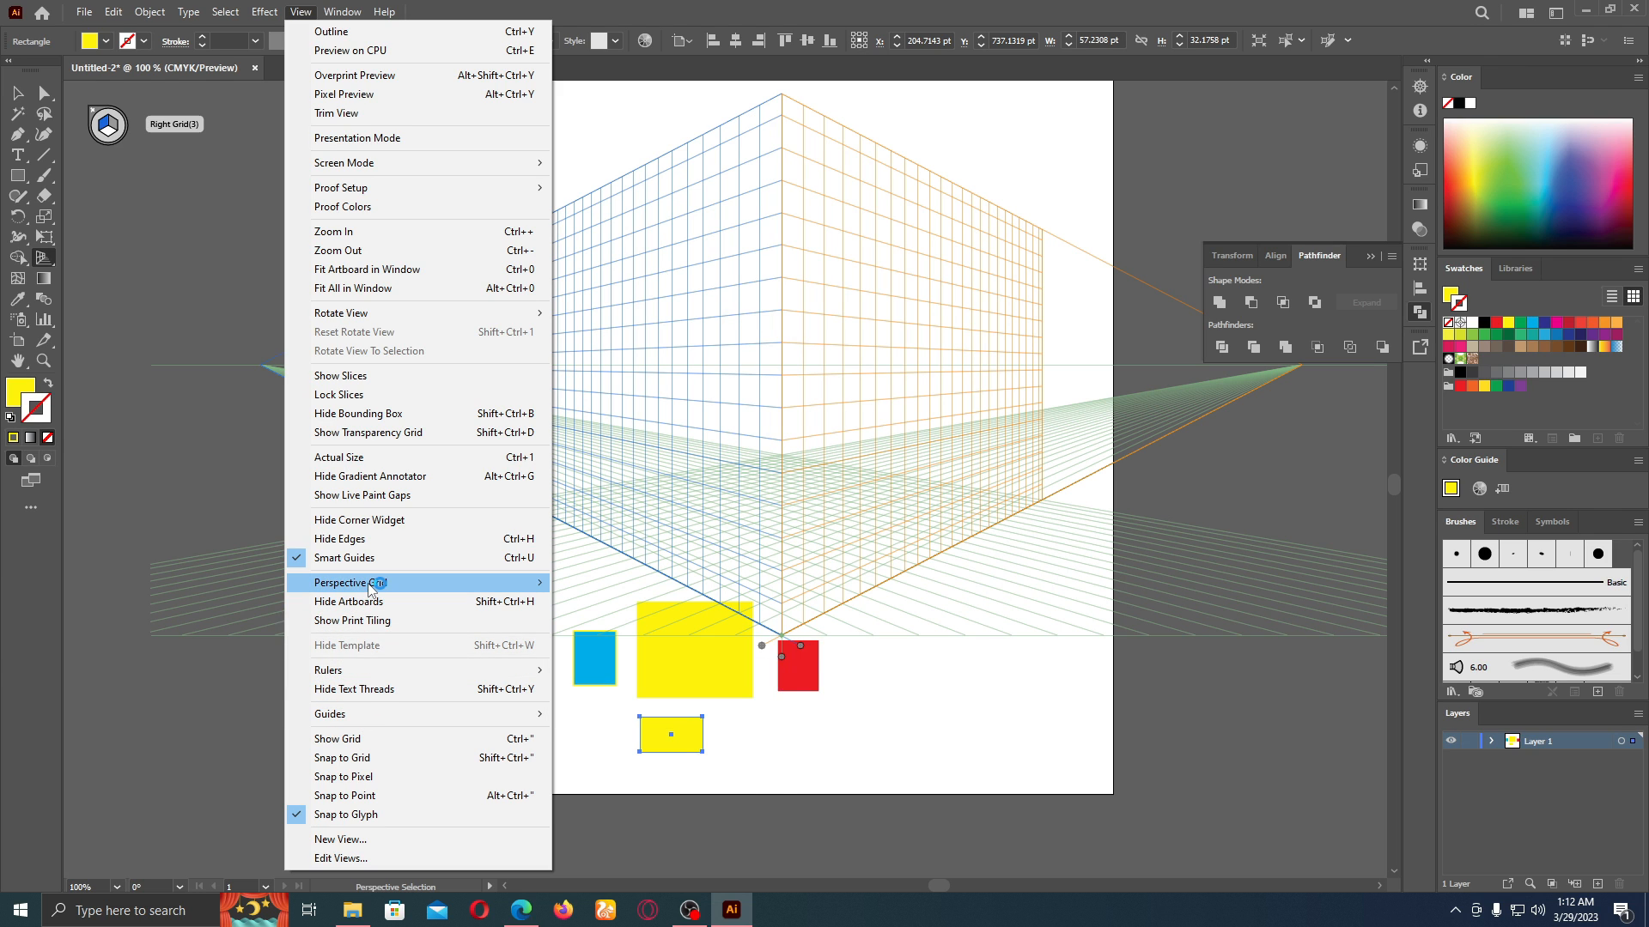
{"action": "mouse_move", "coordinate": [371, 588]}
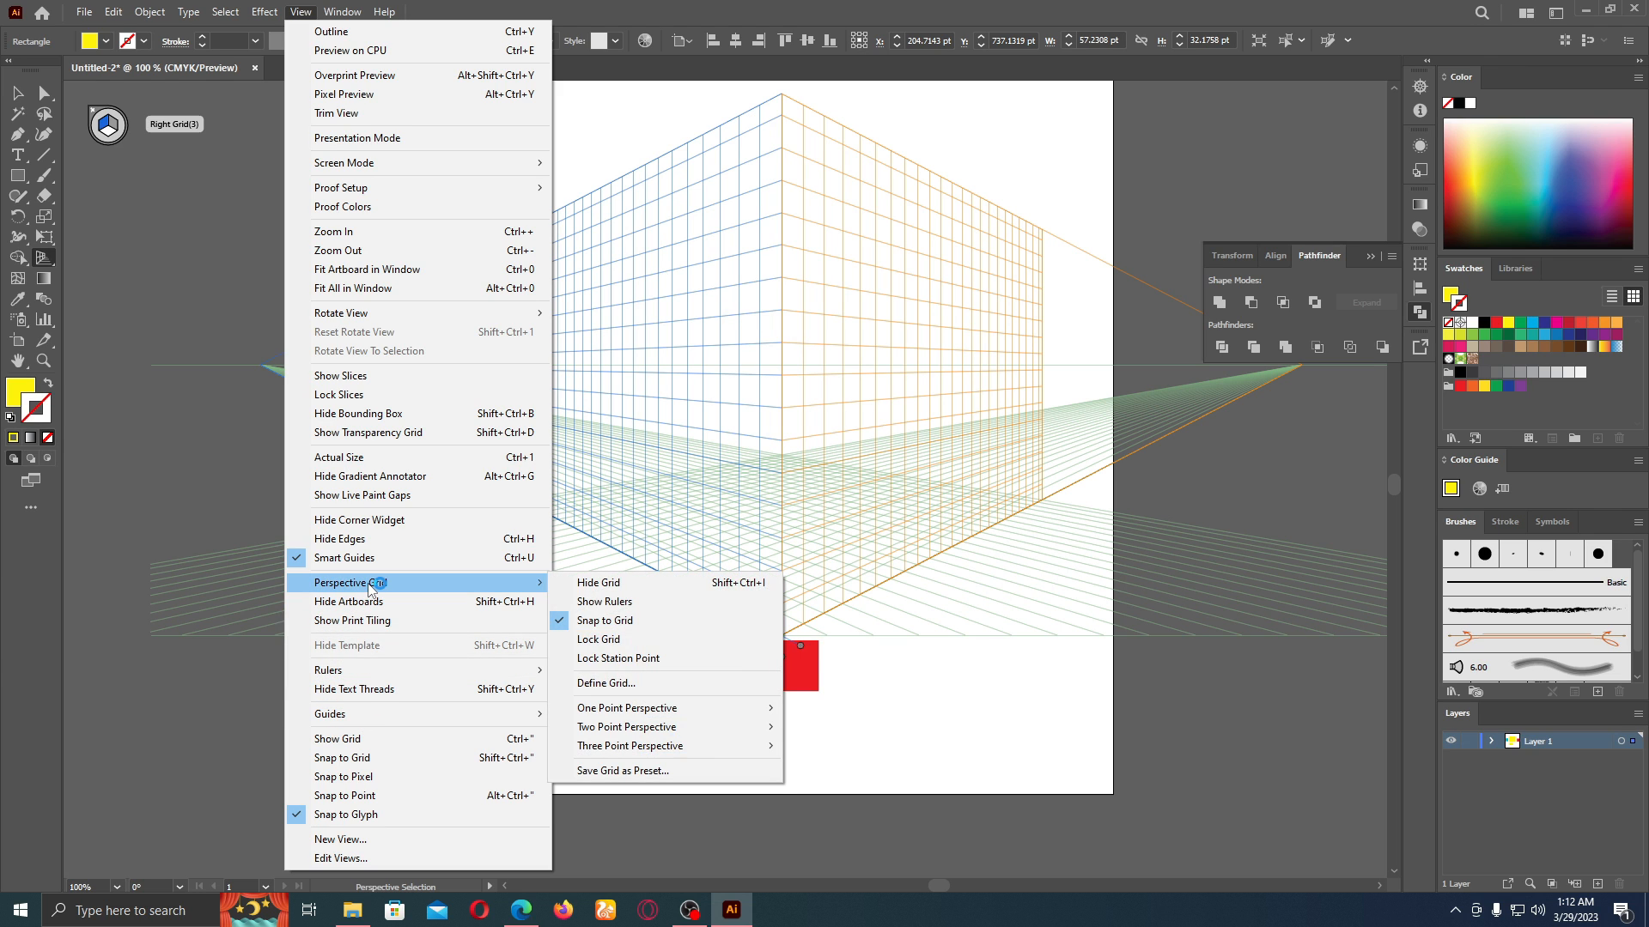
{"action": "left_click", "coordinate": [763, 584]}
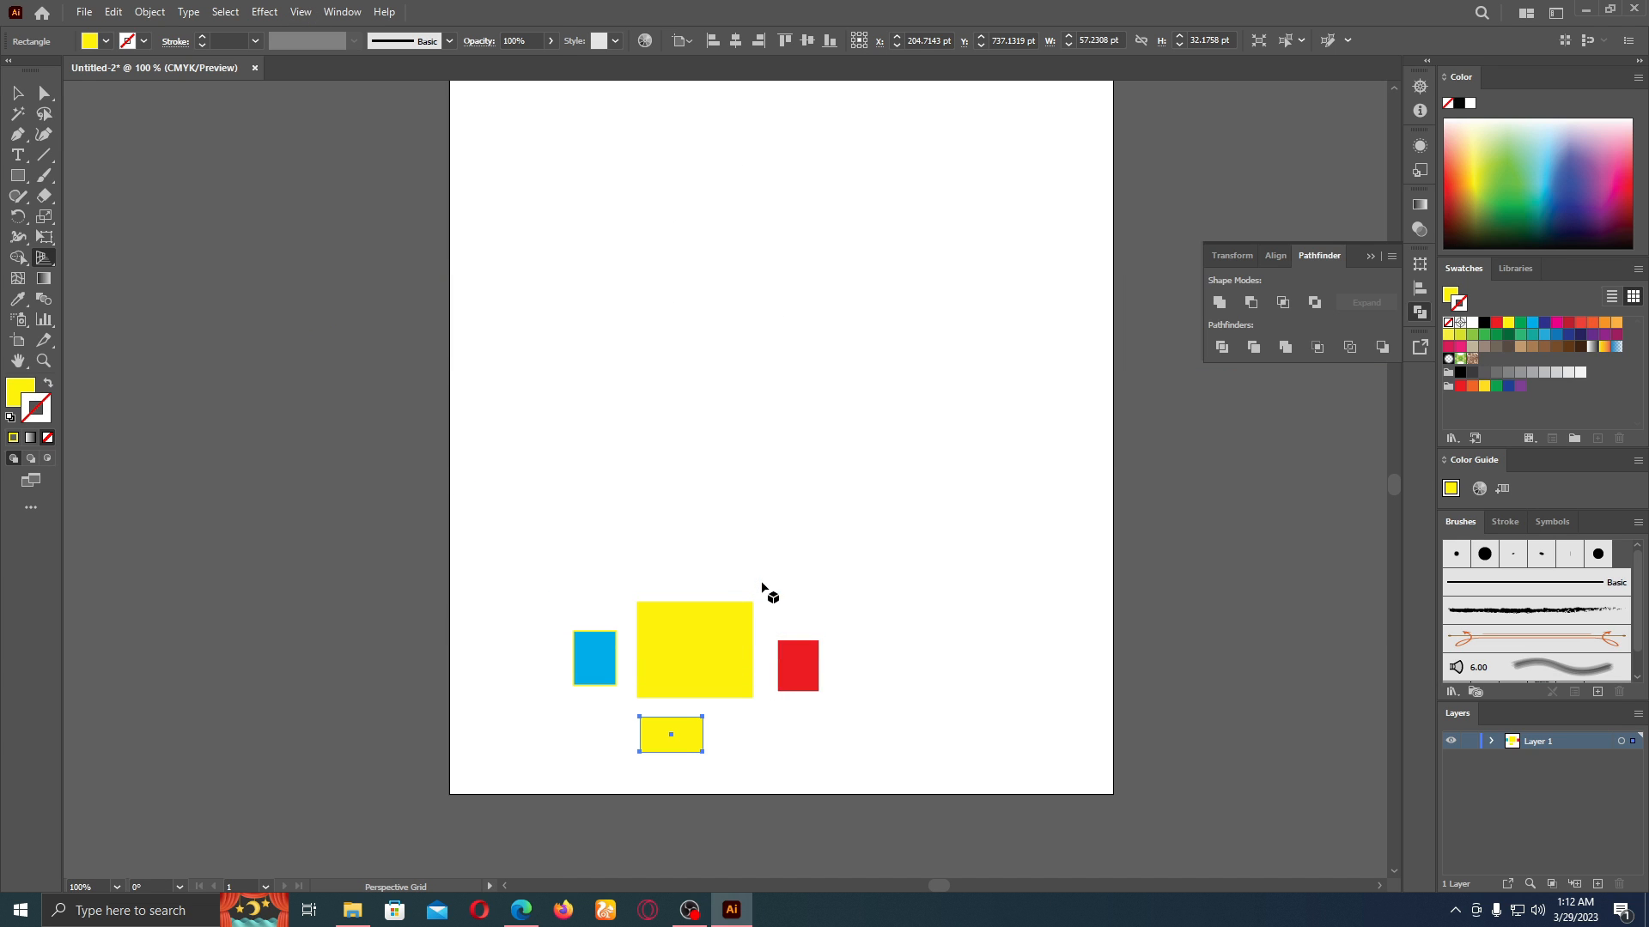
- Show and hide the perspective grid repeatedly, leaving it hidden with the small yellow rectangle still selected
{"action": "key", "text": "ctrl"}
{"action": "key", "text": "ctrl+shift+i"}
{"action": "key", "text": "ctrl+shift+i"}
{"action": "key", "text": "ctrl+shift+i"}
{"action": "key", "text": "ctrl+shift+i"}
{"action": "key", "text": "ctrl+shift+i"}
{"action": "key", "text": "ctrl+shift+i"}
{"action": "key", "text": "ctrl+shift+i"}
{"action": "key", "text": "ctrl+shift+i"}
{"action": "key", "text": "ctrl+shift+i"}
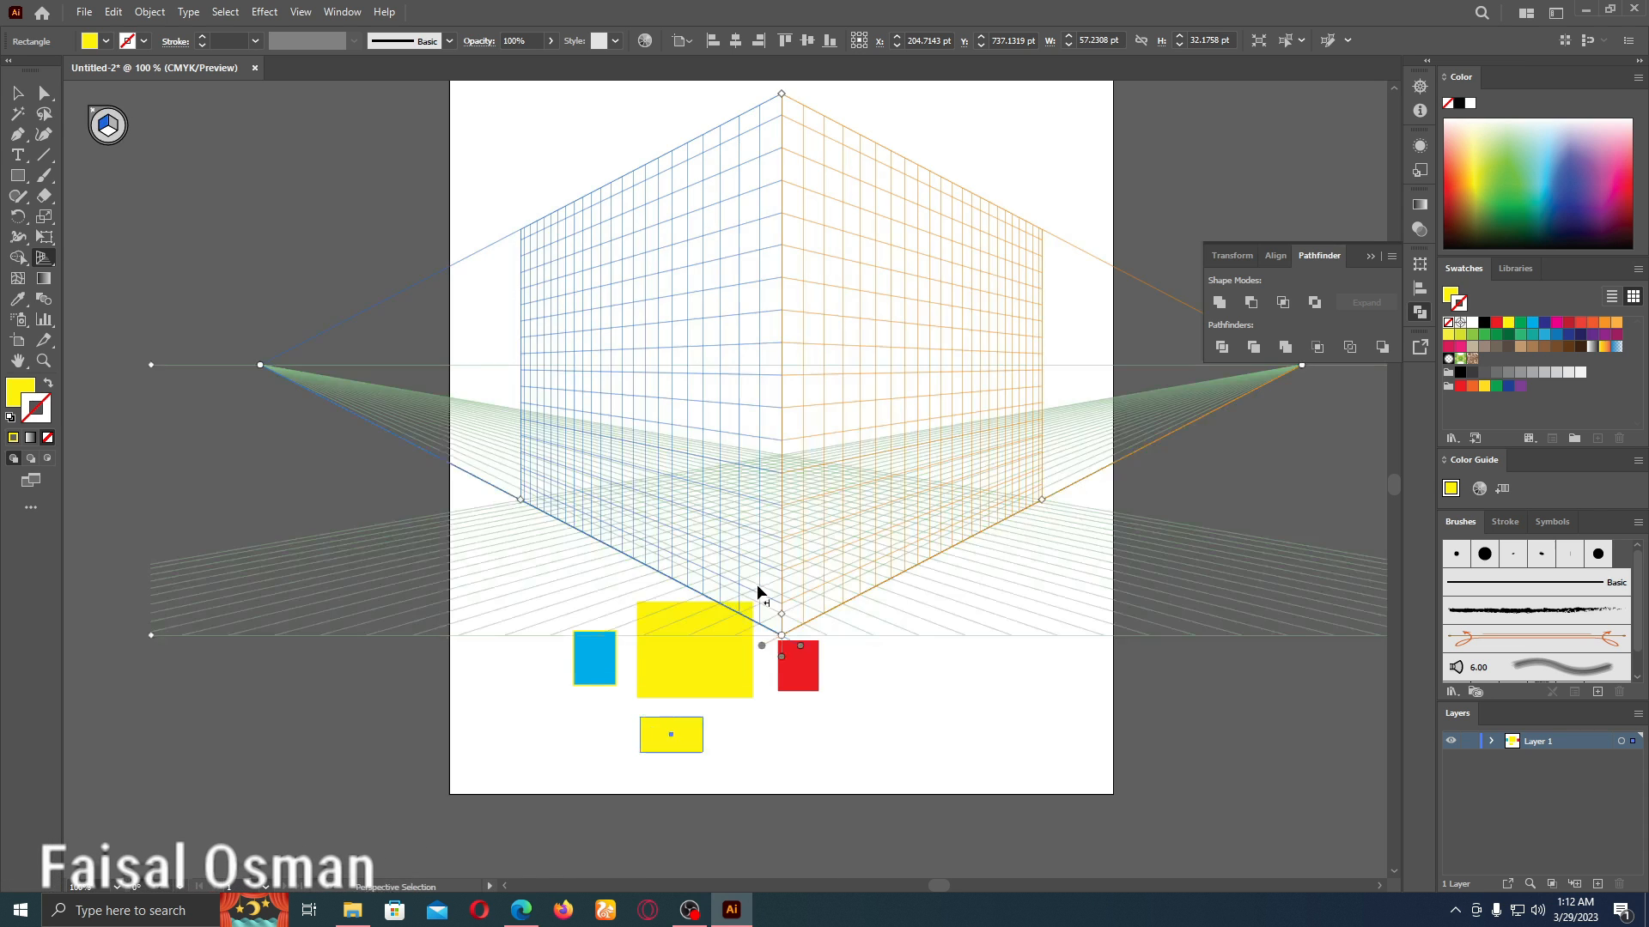
{"action": "key", "text": "ctrl+shift+i"}
{"action": "key", "text": "ctrl+shift+i"}
{"action": "key", "text": "ctrl+shift+i"}
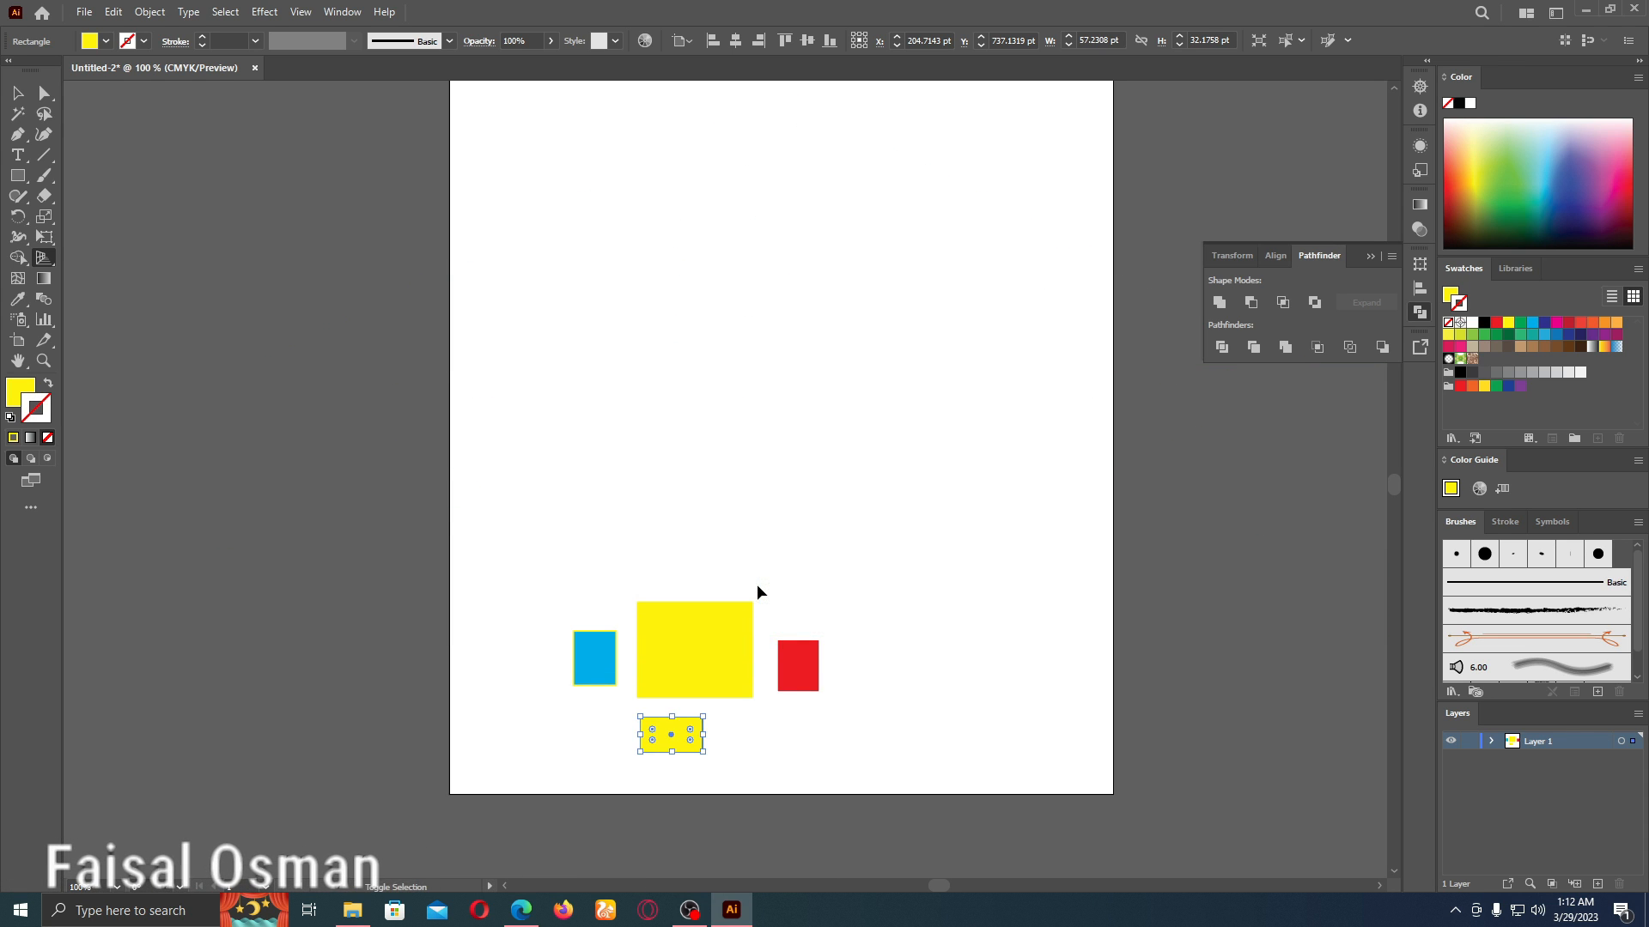
{"action": "key", "text": "shift+v"}
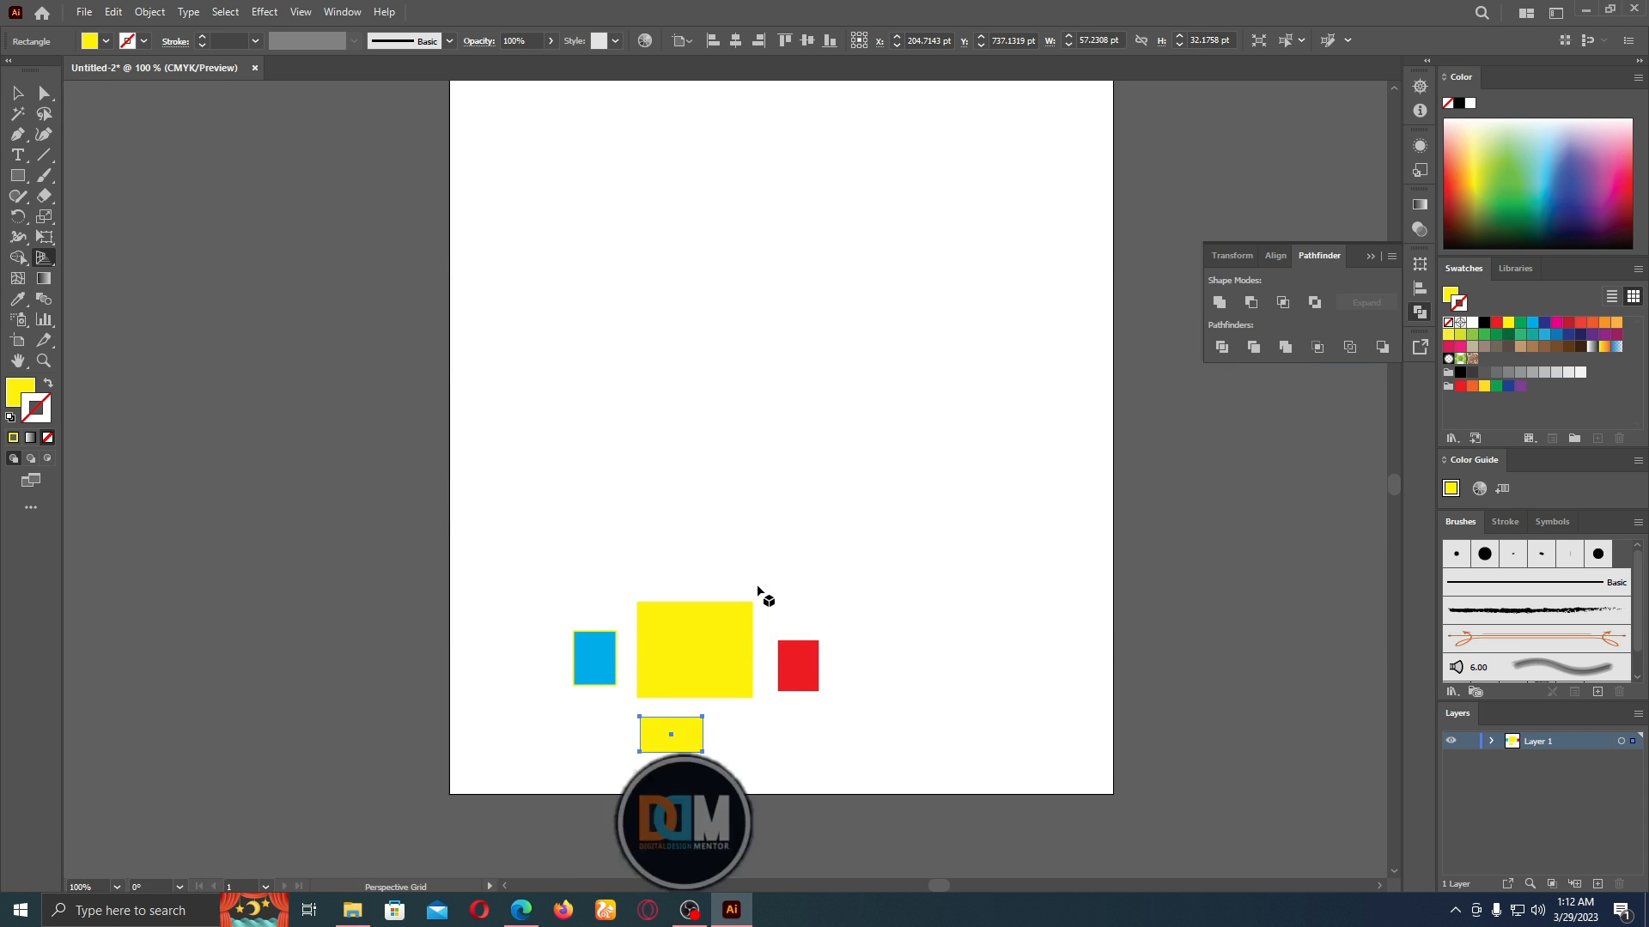